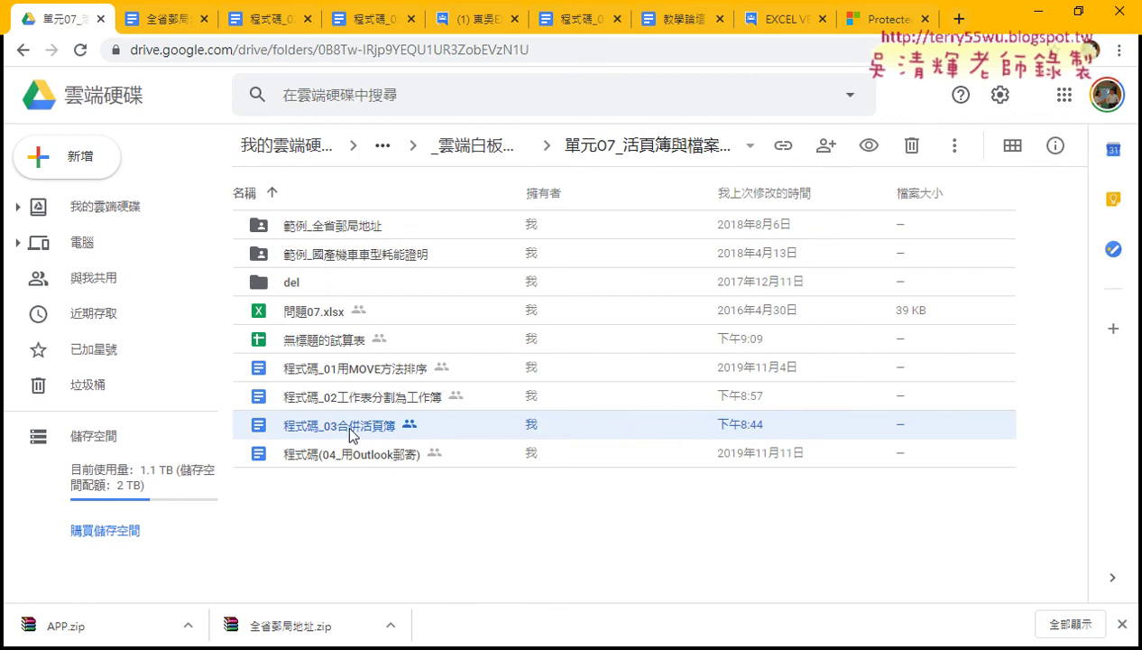
Open the 程式碼(04_用Outlook郵寄) document from the Drive folder list in Google Docs.
double_click(355, 458)
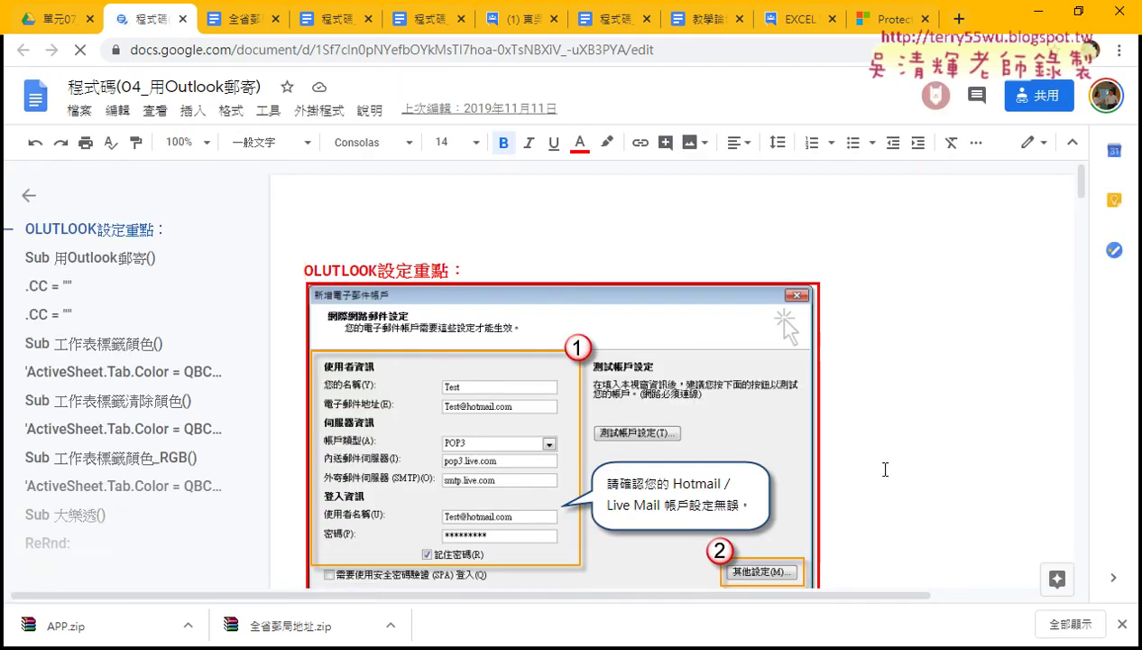
scroll(885, 469, "down", 3)
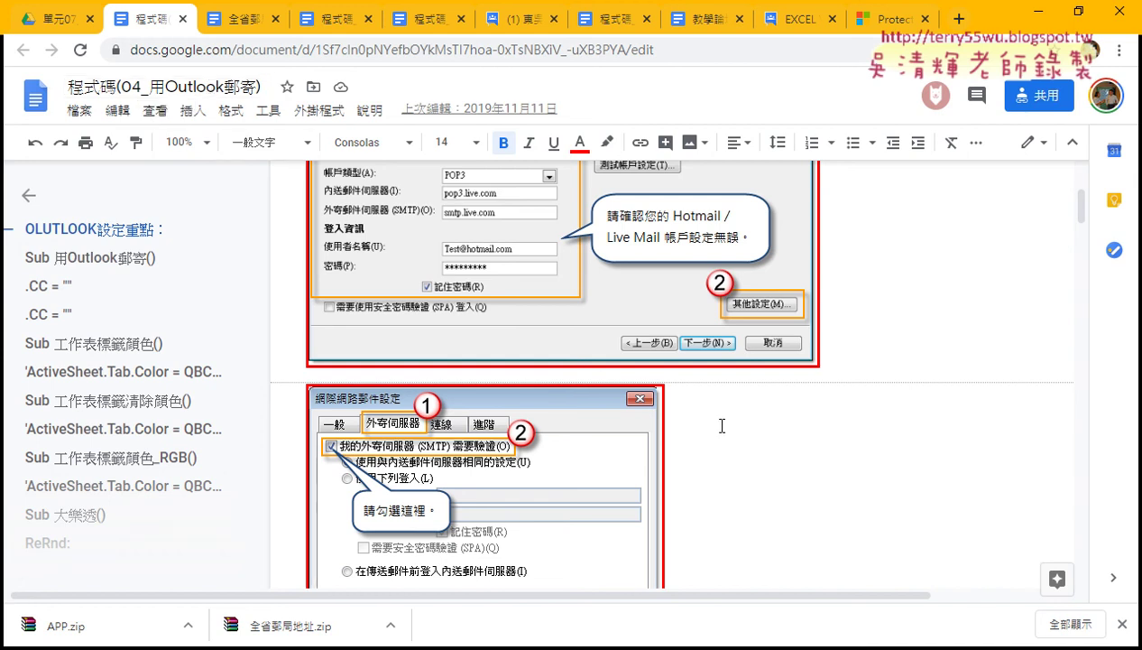
scroll(726, 424, "down", 2)
scroll(734, 419, "down", 4)
scroll(734, 419, "down", 3)
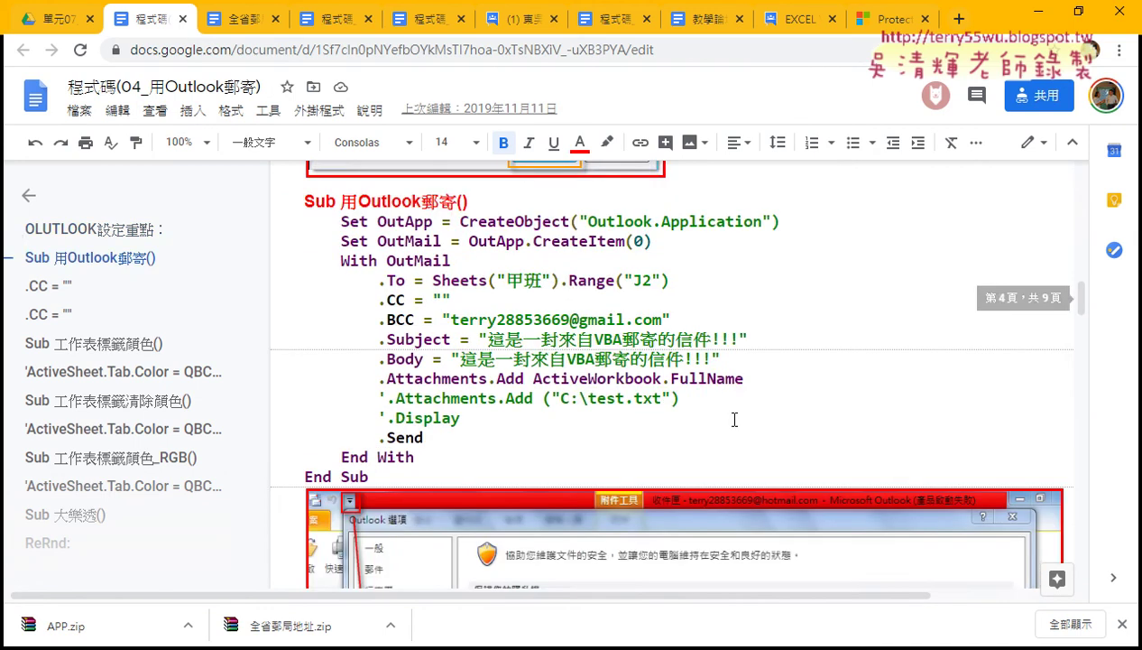
left_click_drag(378, 453, 198, 177)
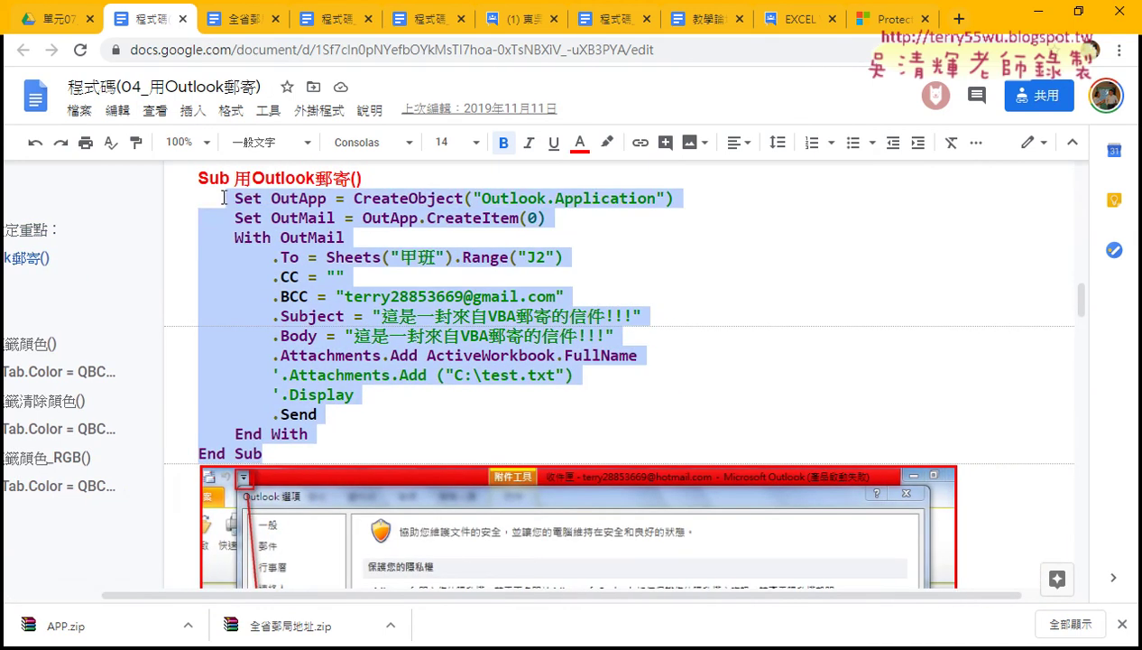
left_click(456, 249)
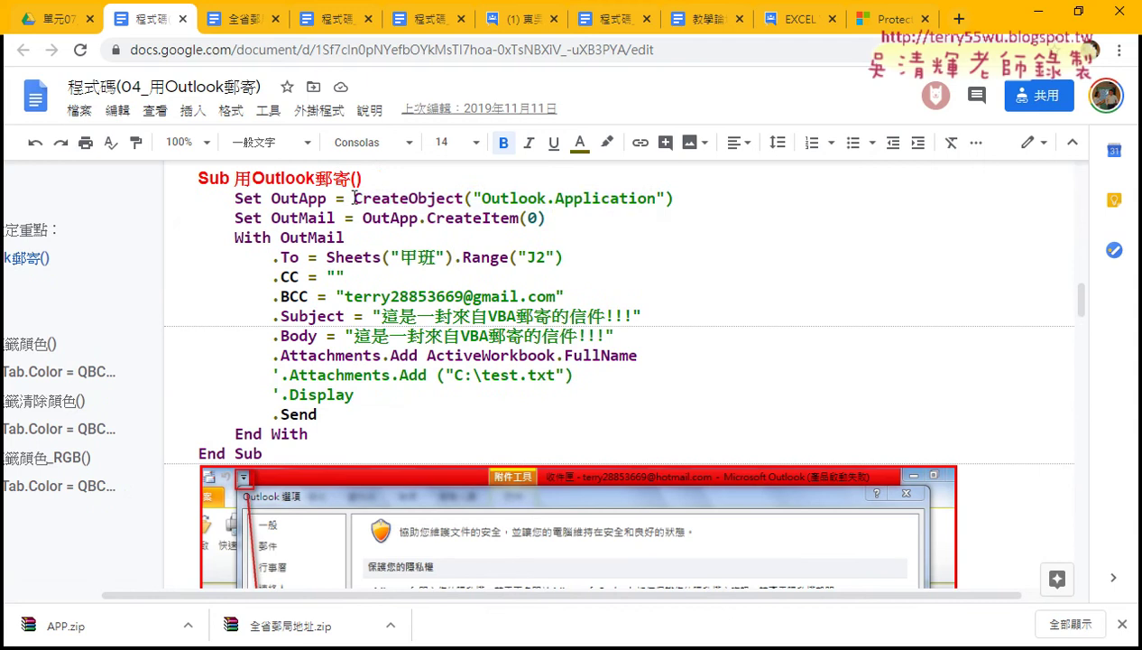
left_click_drag(354, 198, 679, 198)
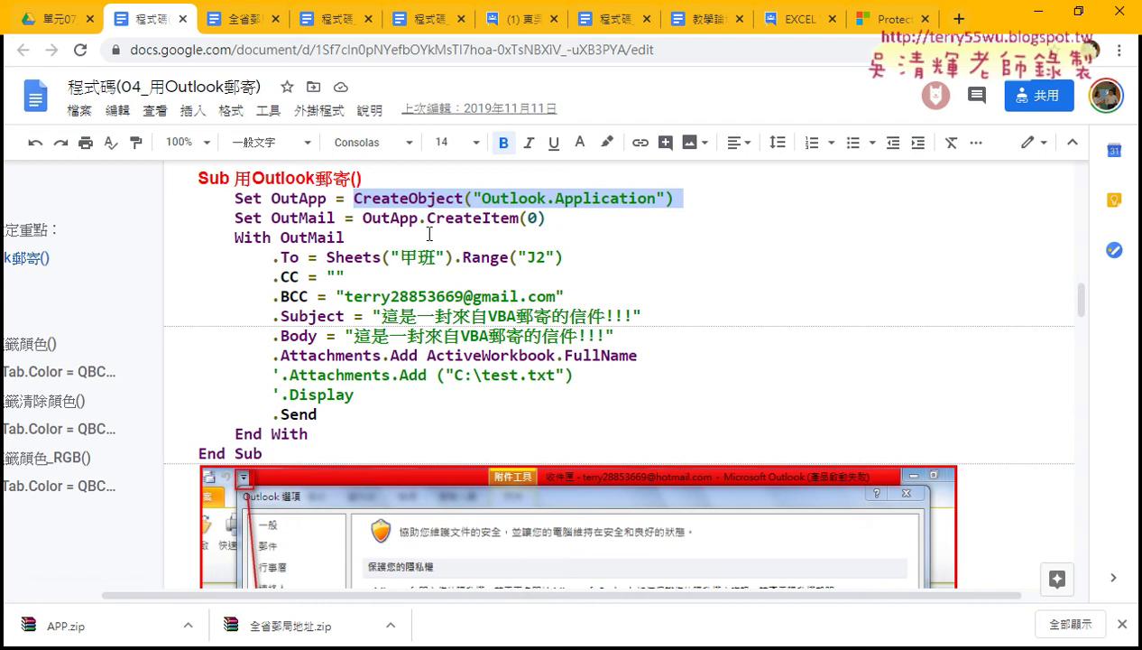
left_click_drag(427, 217, 547, 220)
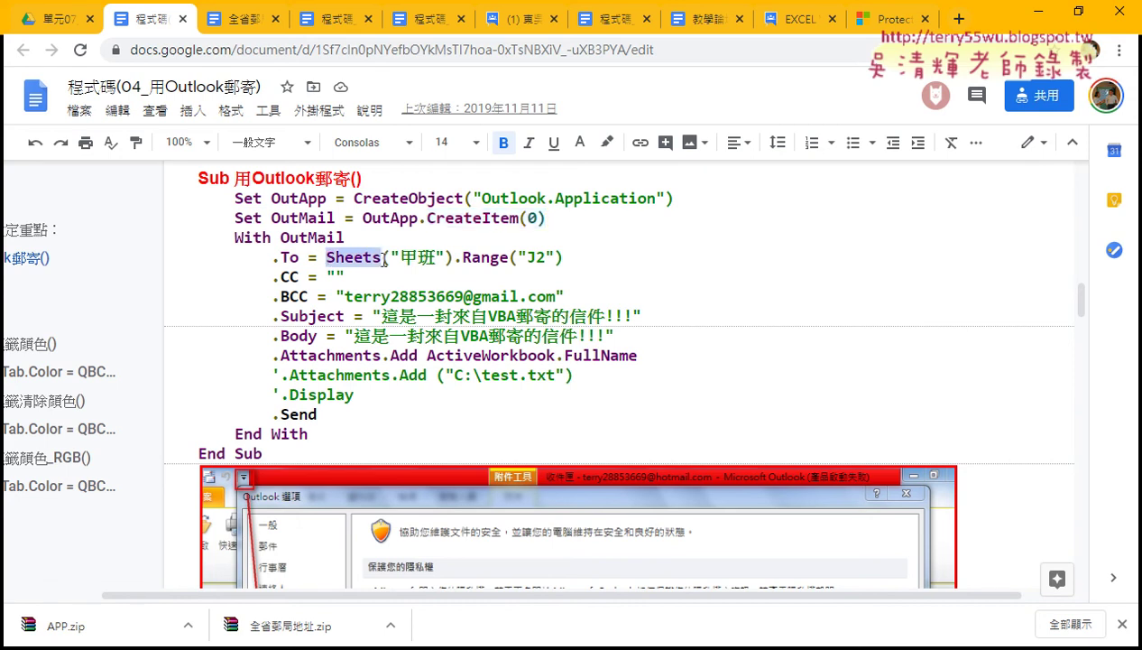
left_click_drag(326, 258, 561, 258)
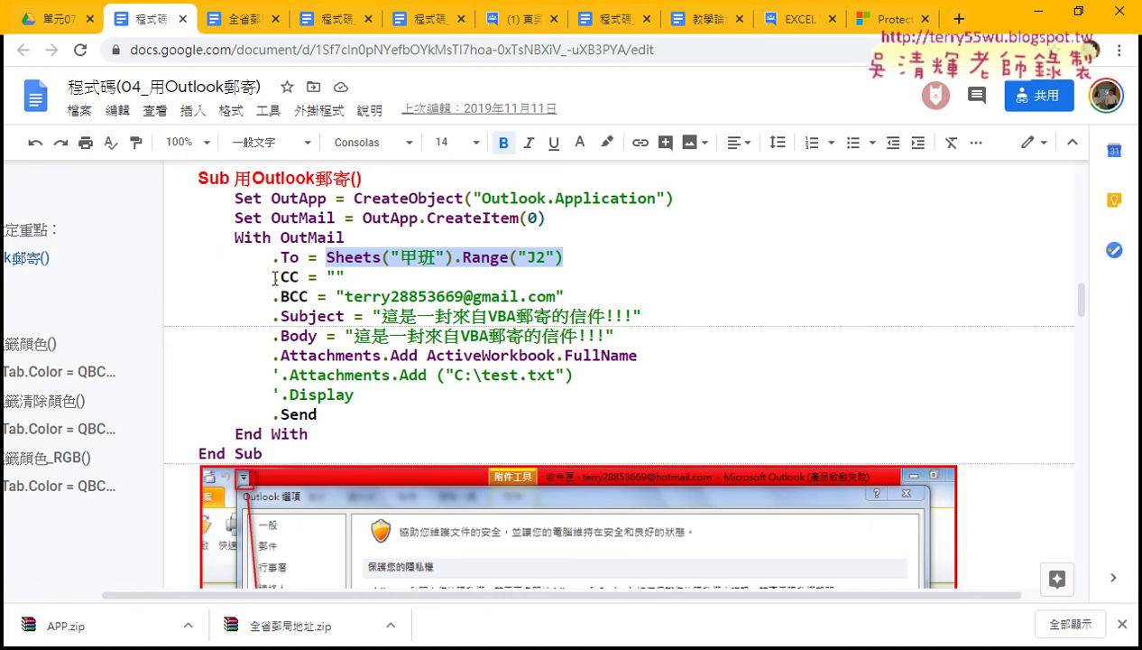
left_click_drag(271, 276, 364, 277)
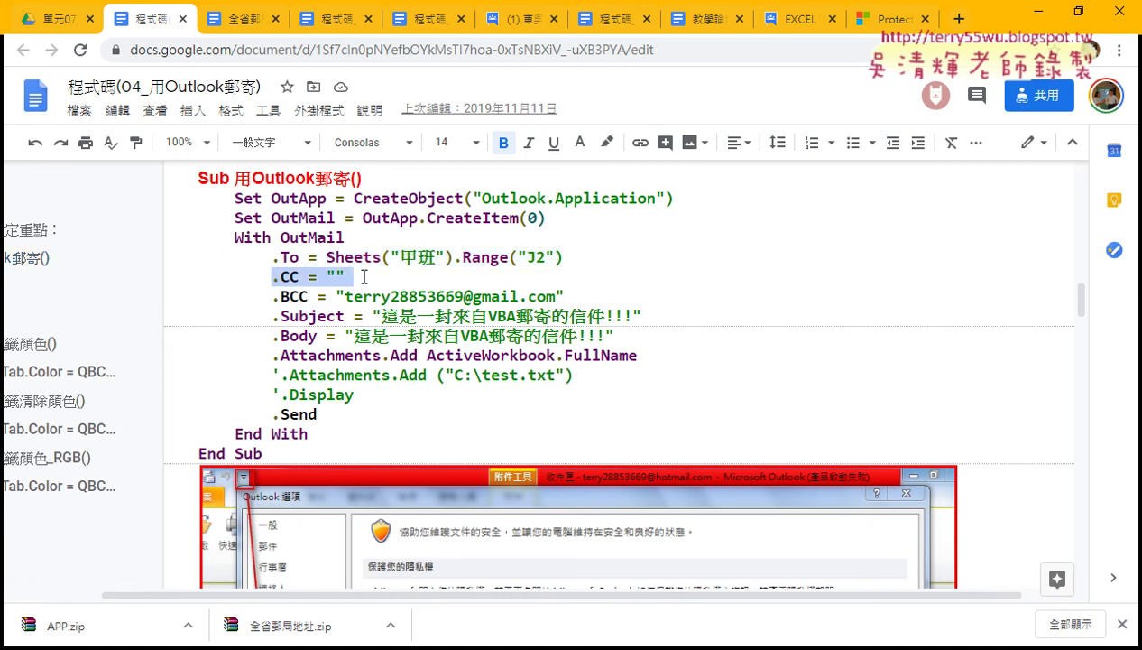
left_click_drag(271, 296, 545, 295)
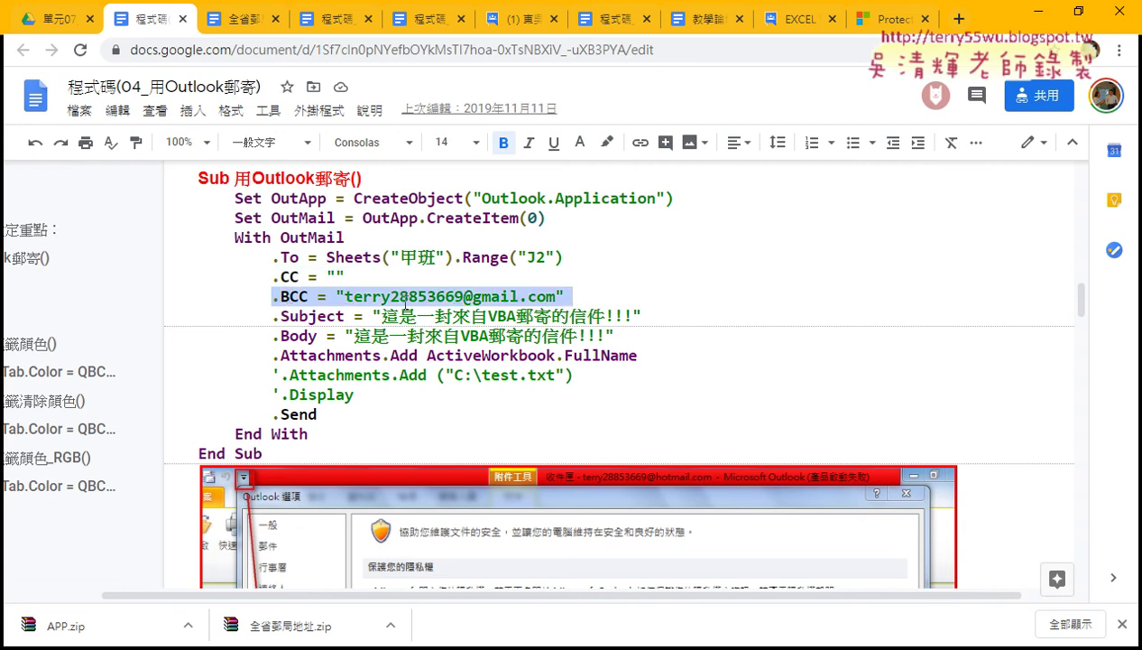
left_click(383, 297)
left_click_drag(346, 298, 554, 297)
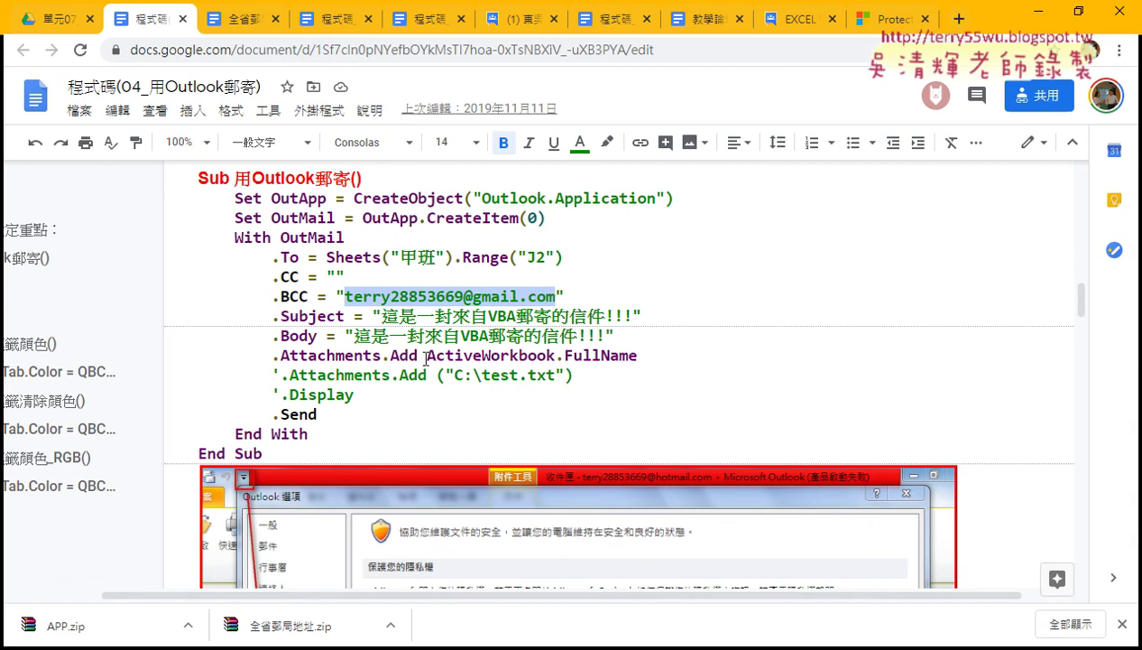
left_click_drag(427, 355, 646, 358)
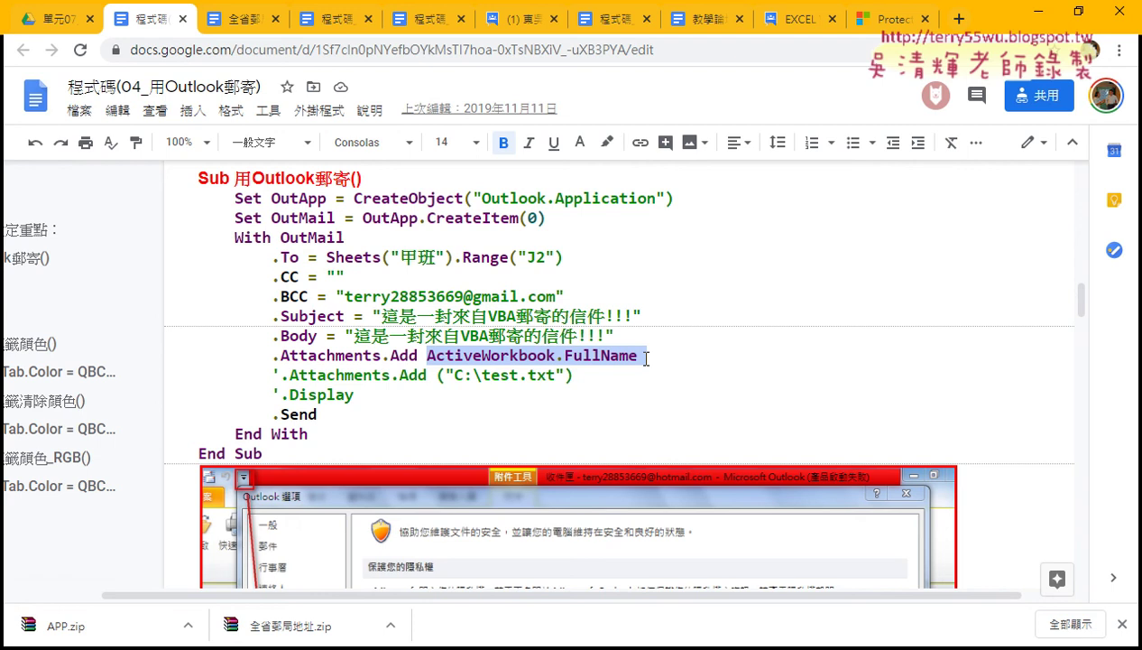
scroll(643, 433, "down", 4)
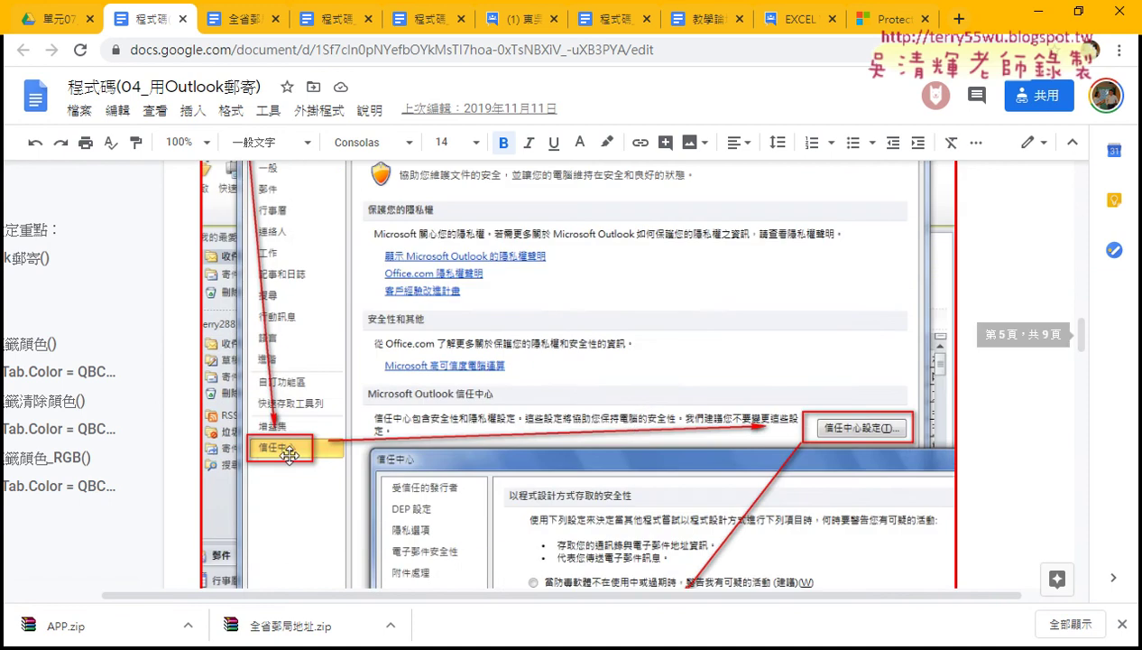
scroll(289, 456, "down", 3)
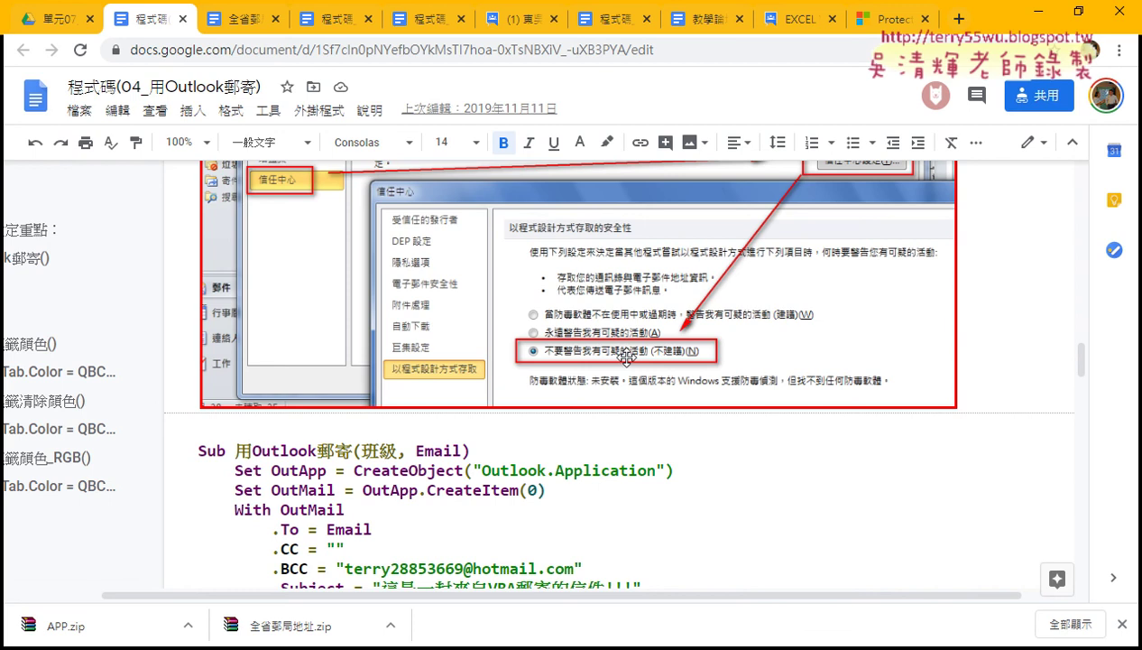
scroll(625, 388, "down", 2)
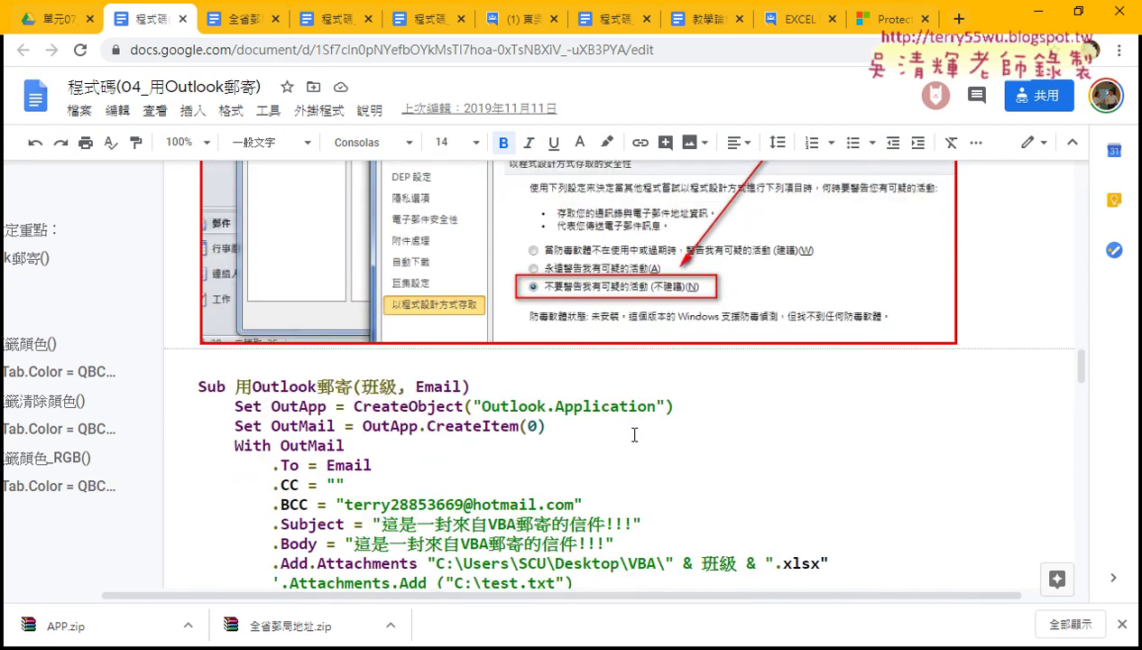
scroll(525, 426, "down", 2)
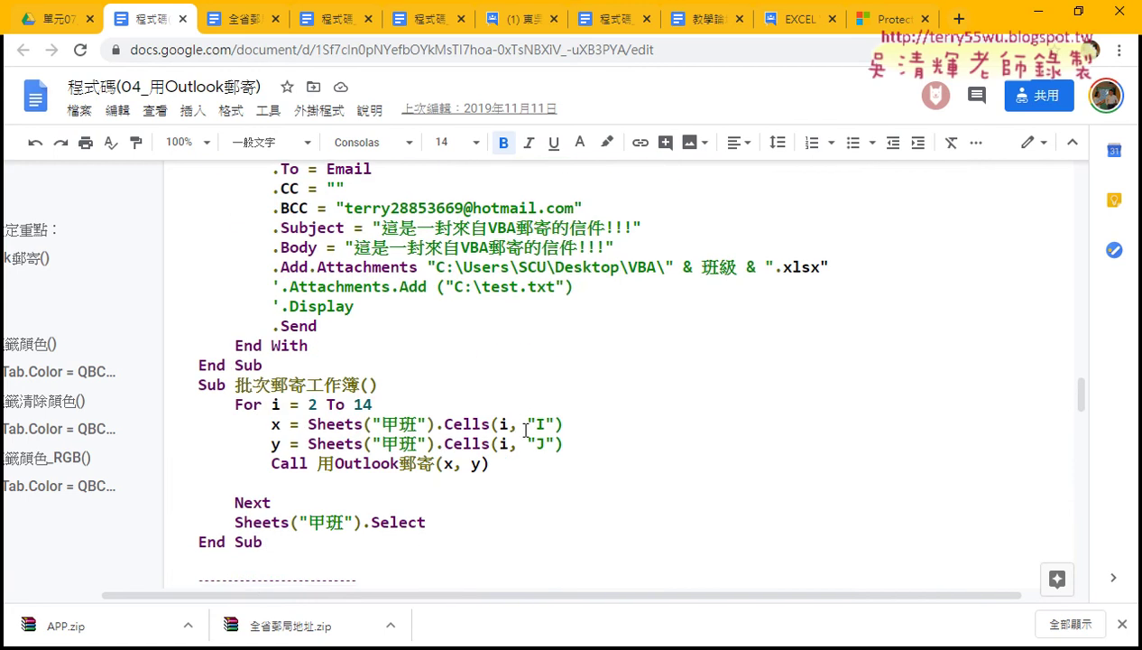
scroll(526, 431, "down", 2)
scroll(526, 431, "down", 1)
scroll(526, 431, "down", 1)
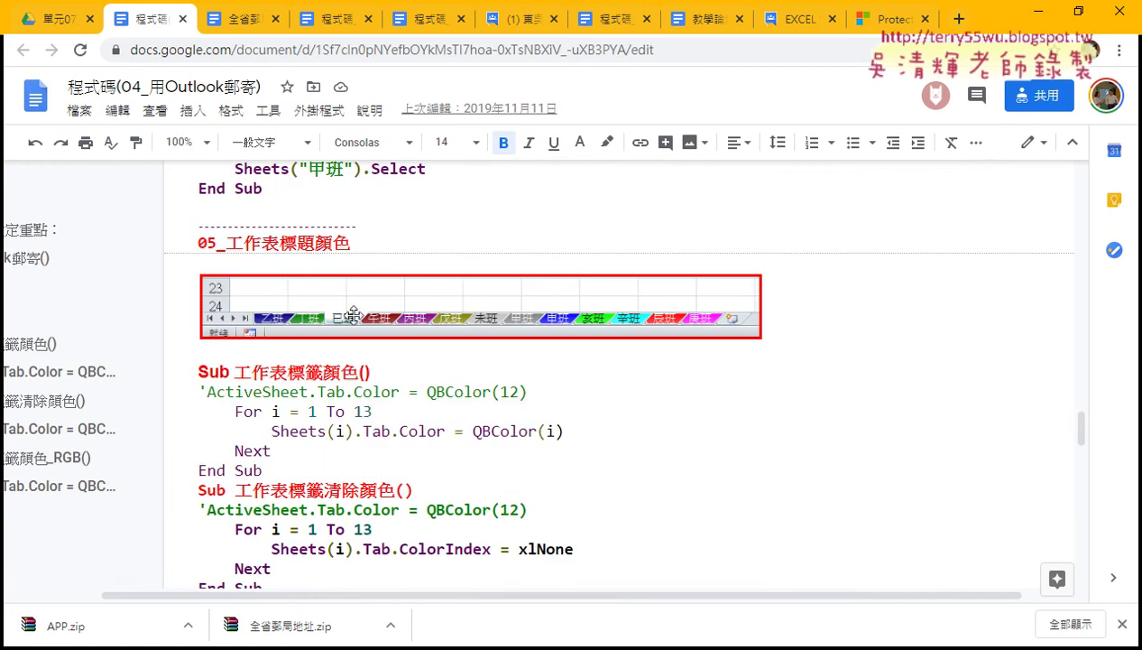
scroll(432, 507, "down", 1)
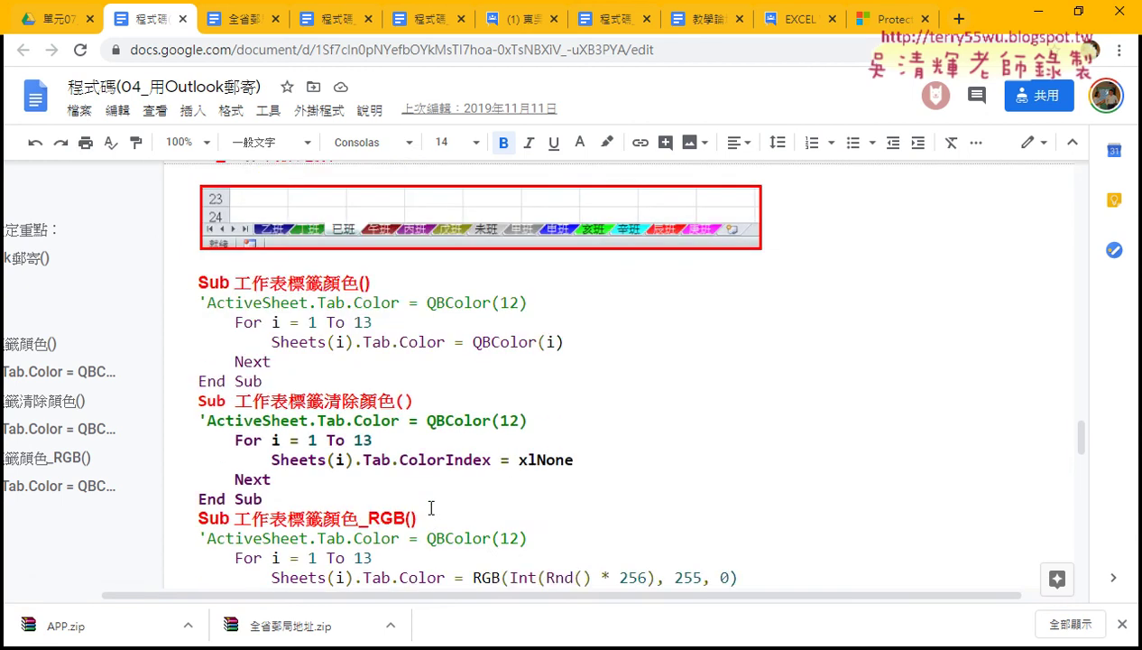
scroll(431, 507, "down", 1)
scroll(432, 507, "down", 1)
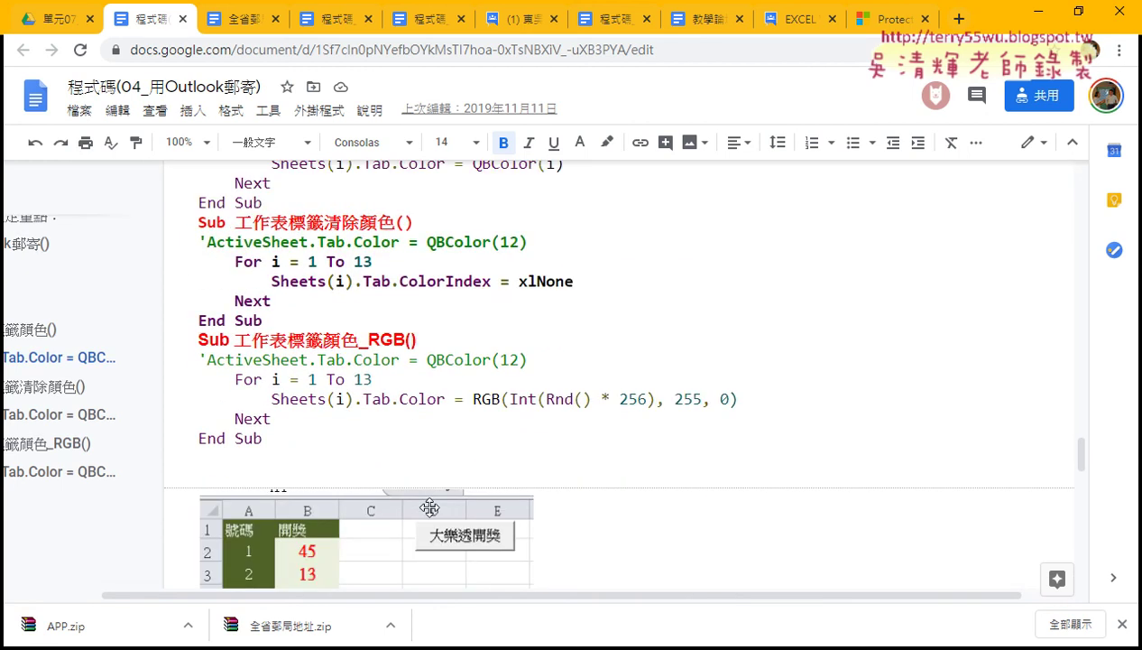
Open the 範例_全省郵局地址 folder in Drive, select 全省郵局地址.zip, then minimize Chrome and Excel.
left_click(56, 29)
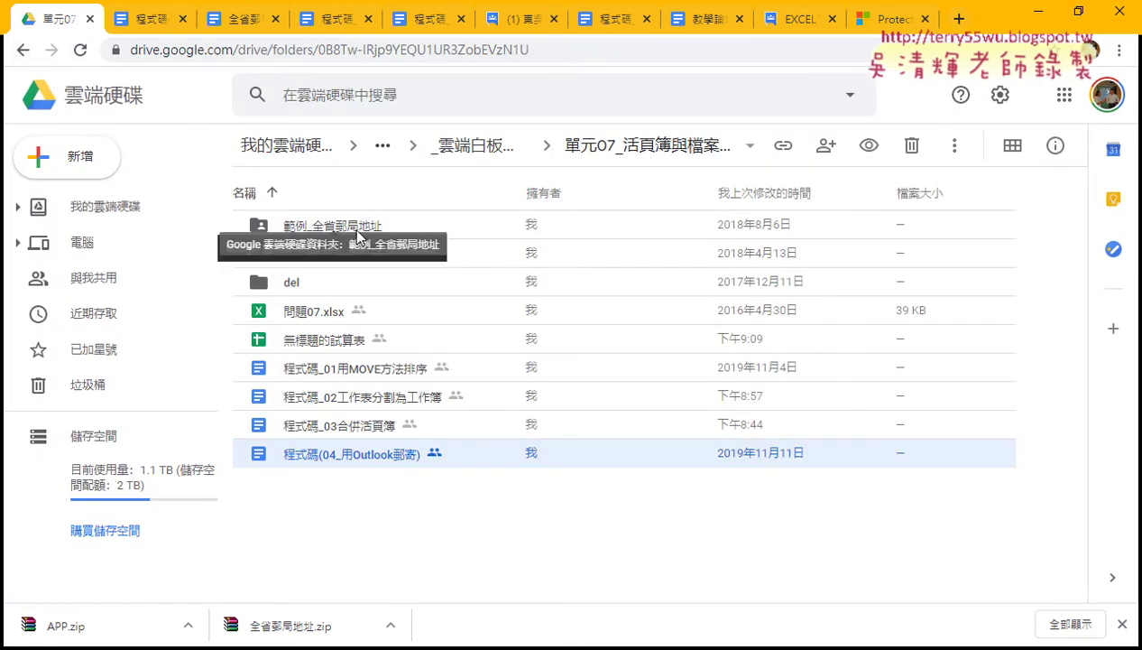
left_click(421, 229)
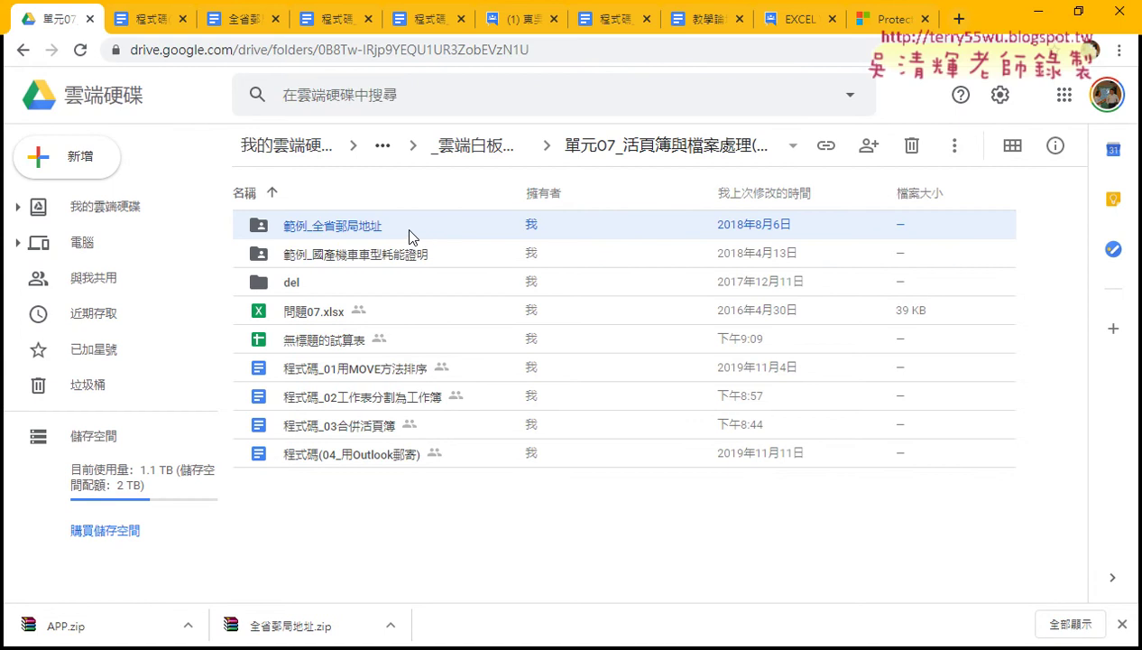
double_click(411, 235)
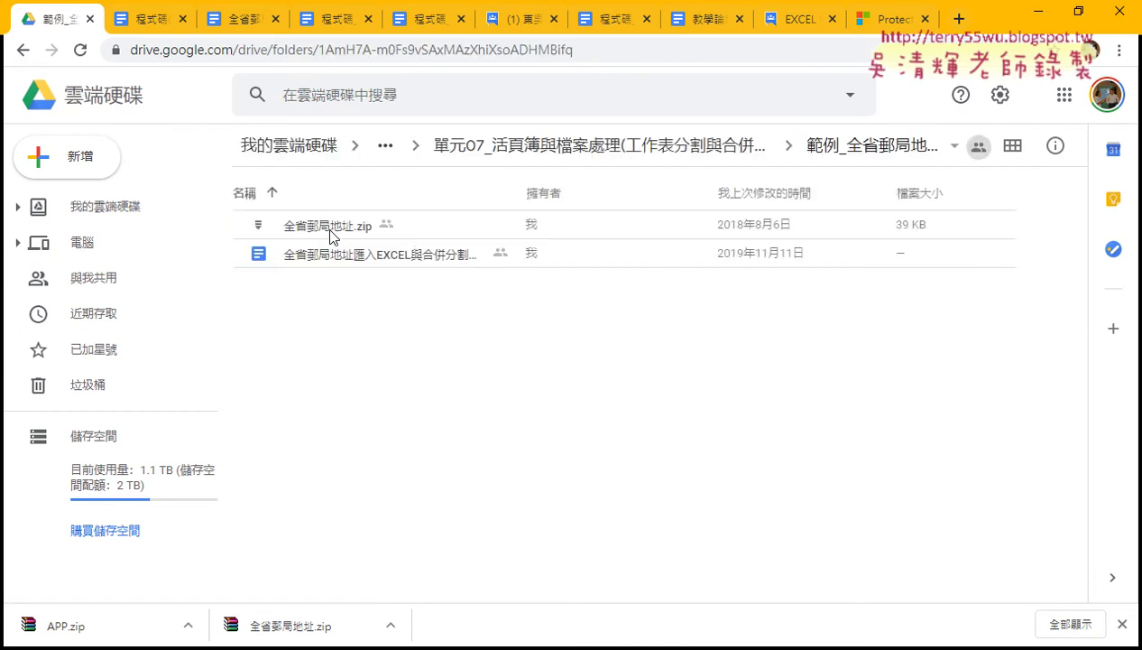
left_click(333, 235)
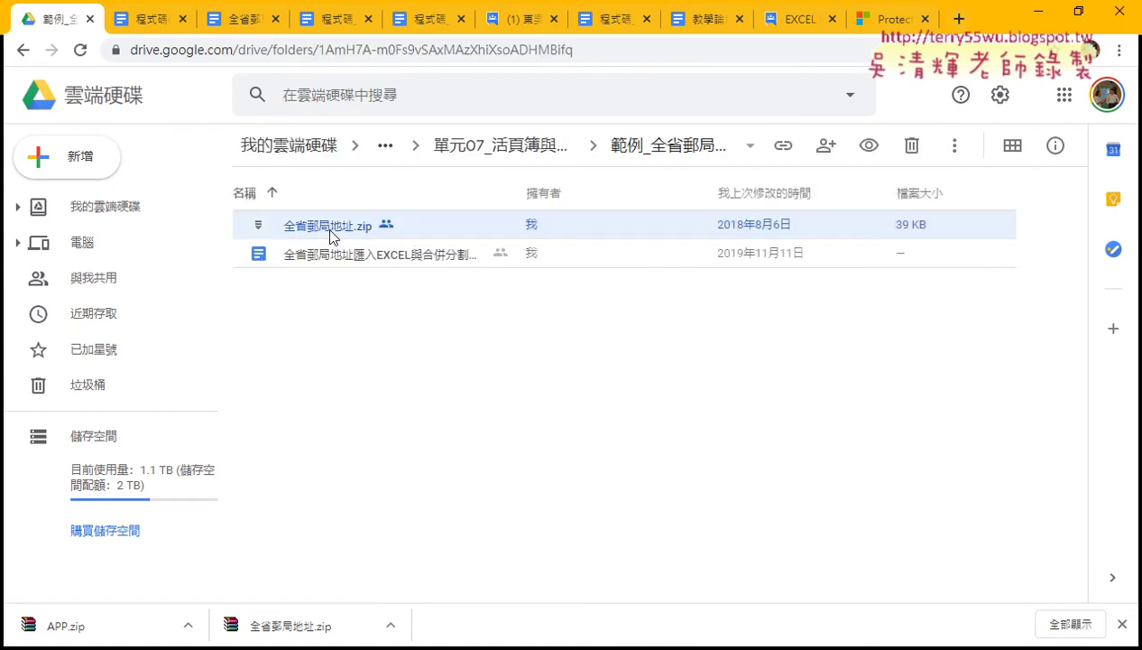
left_click(1029, 12)
left_click(1031, 14)
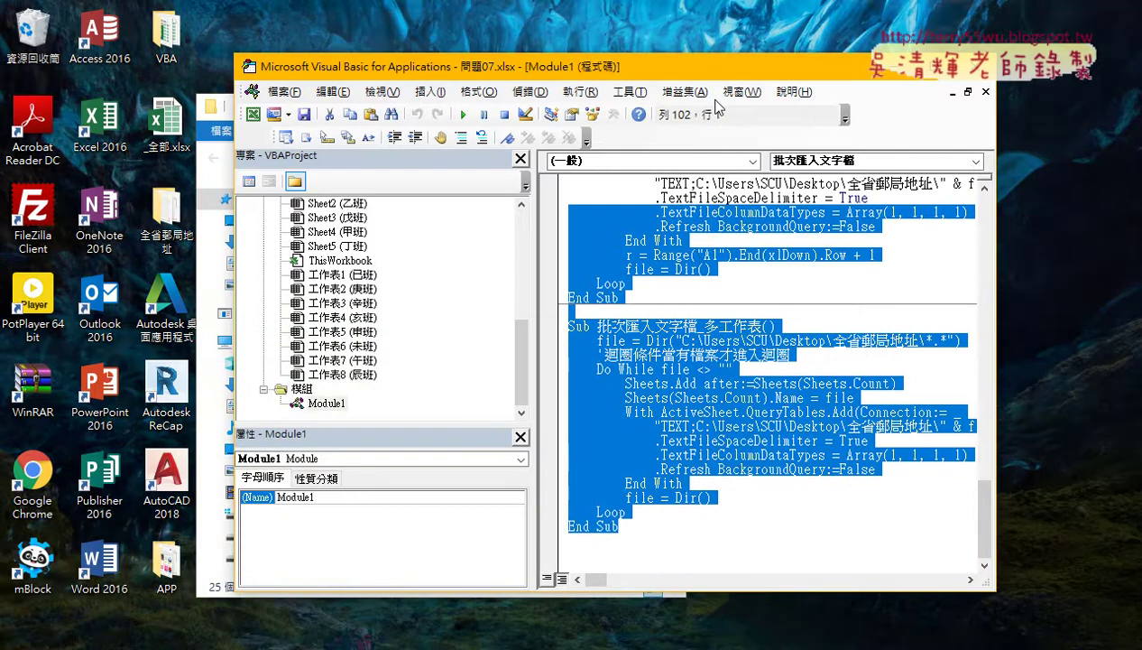
Enlarge the 全省郵局地址 folder window and open 三重.txt in Notepad.
left_click(886, 65)
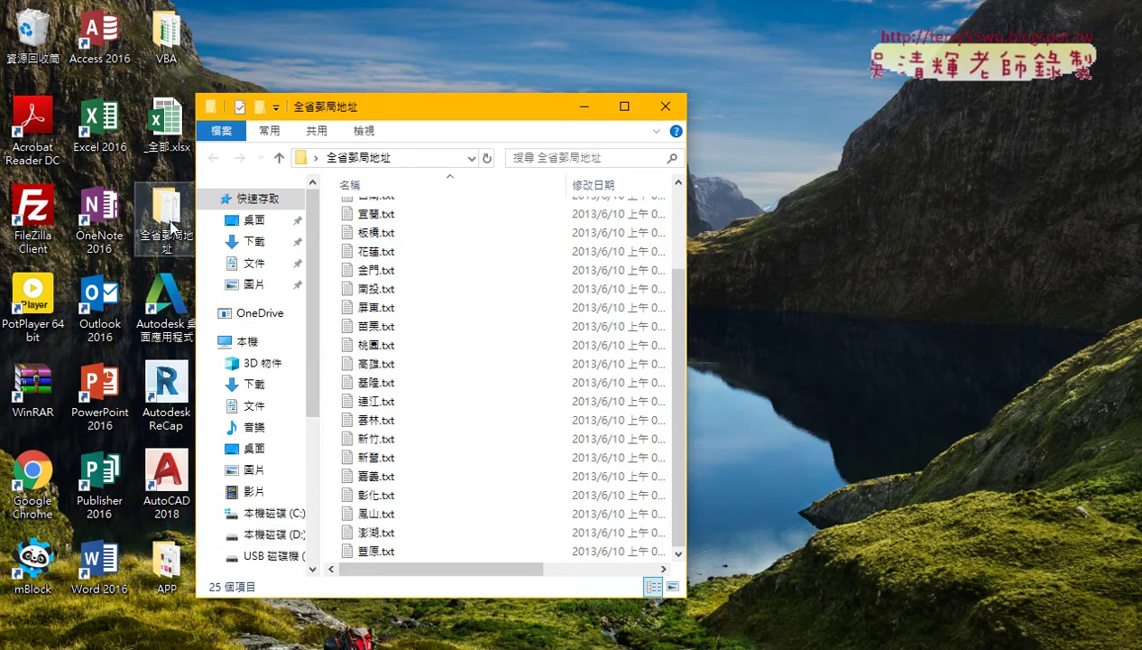
left_click_drag(376, 108, 418, 38)
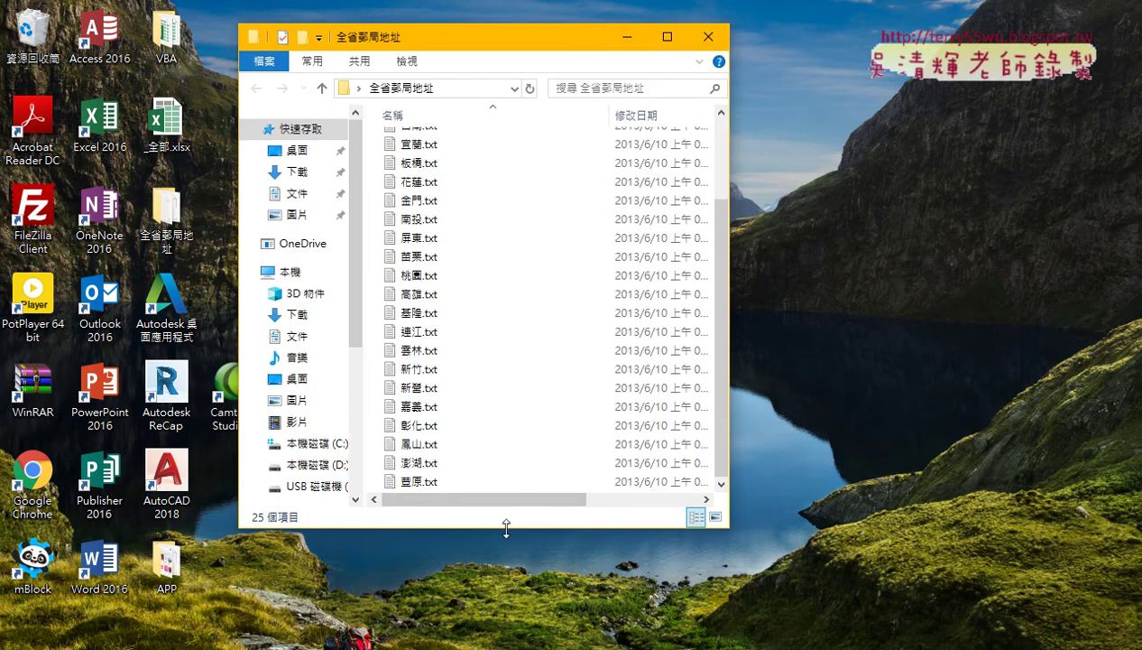
left_click_drag(506, 529, 506, 611)
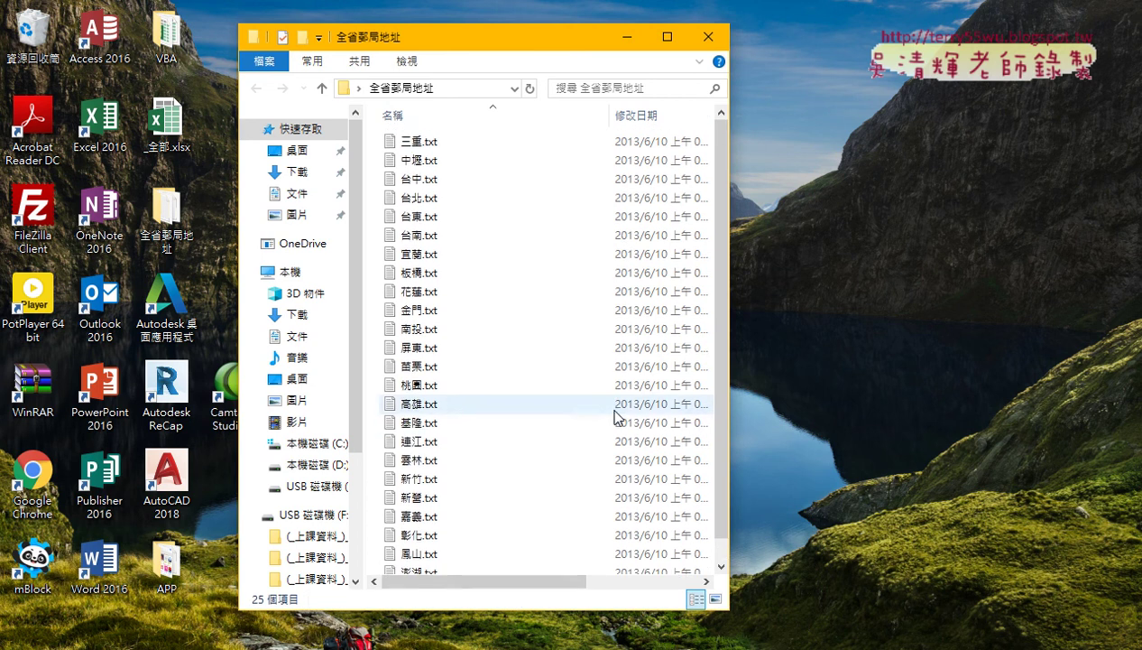
double_click(444, 137)
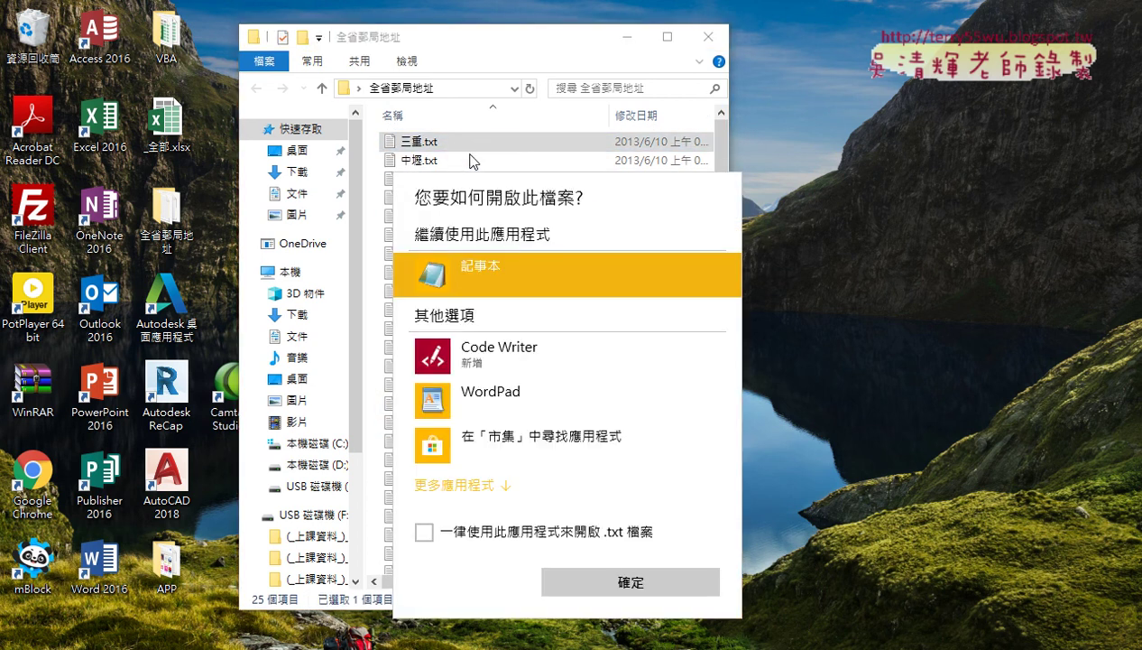
double_click(467, 261)
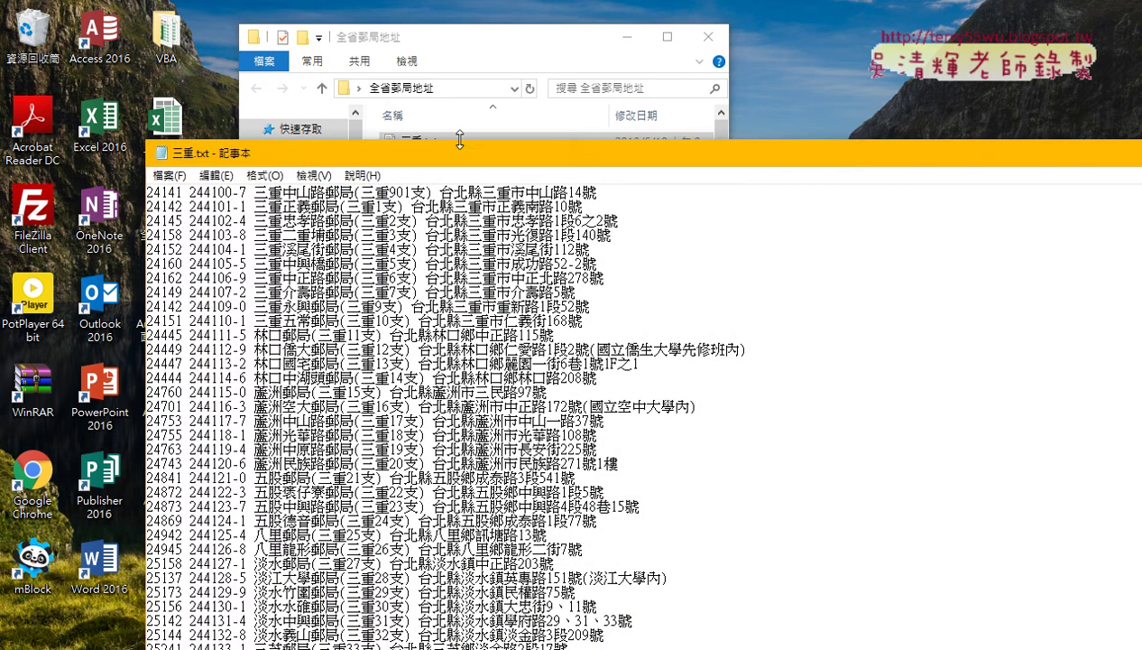
Highlight line 1 of 三重.txt to explain the zip code 24141, office code 244100-7 and address.
left_click_drag(460, 139, 436, 36)
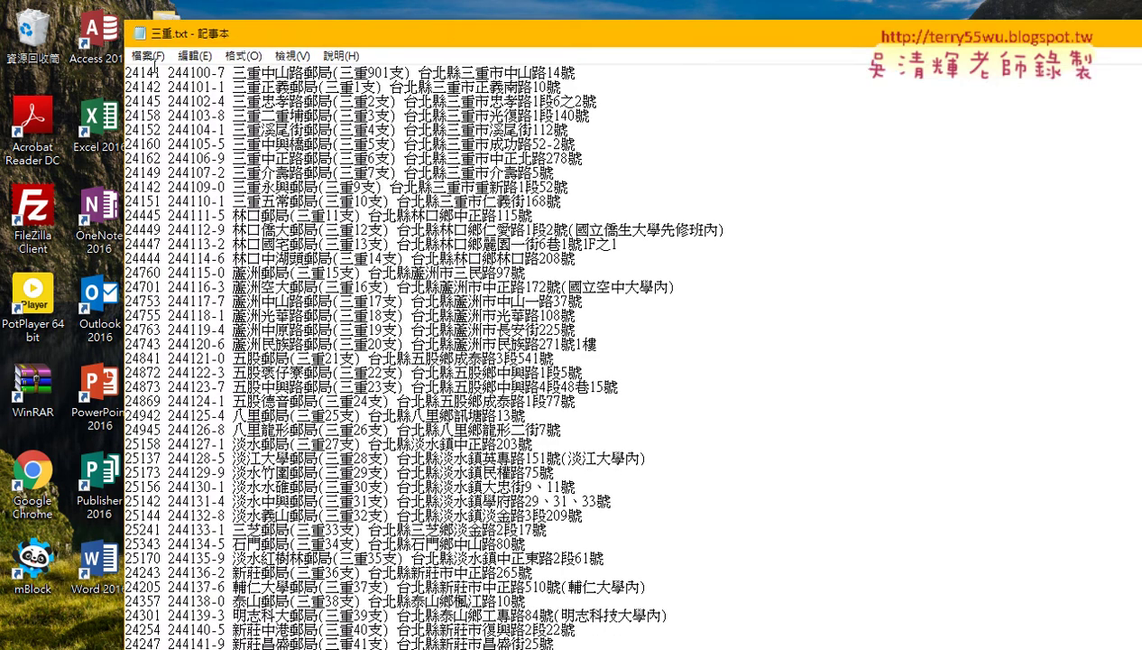
left_click_drag(161, 72, 99, 70)
left_click_drag(167, 72, 582, 72)
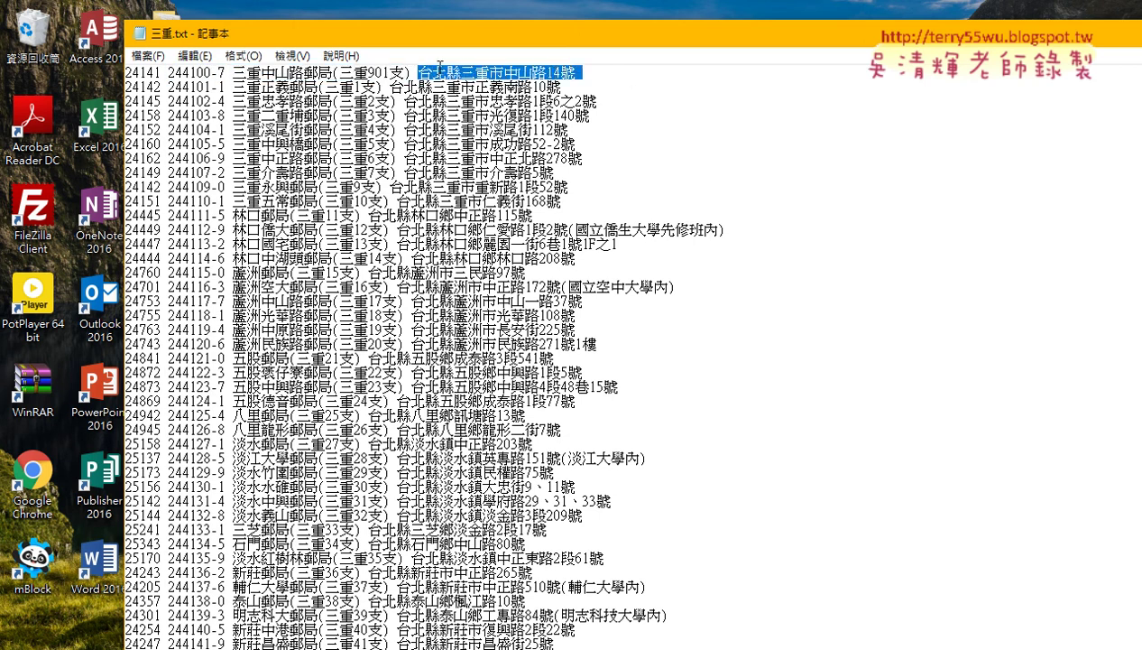
left_click_drag(418, 72, 412, 72)
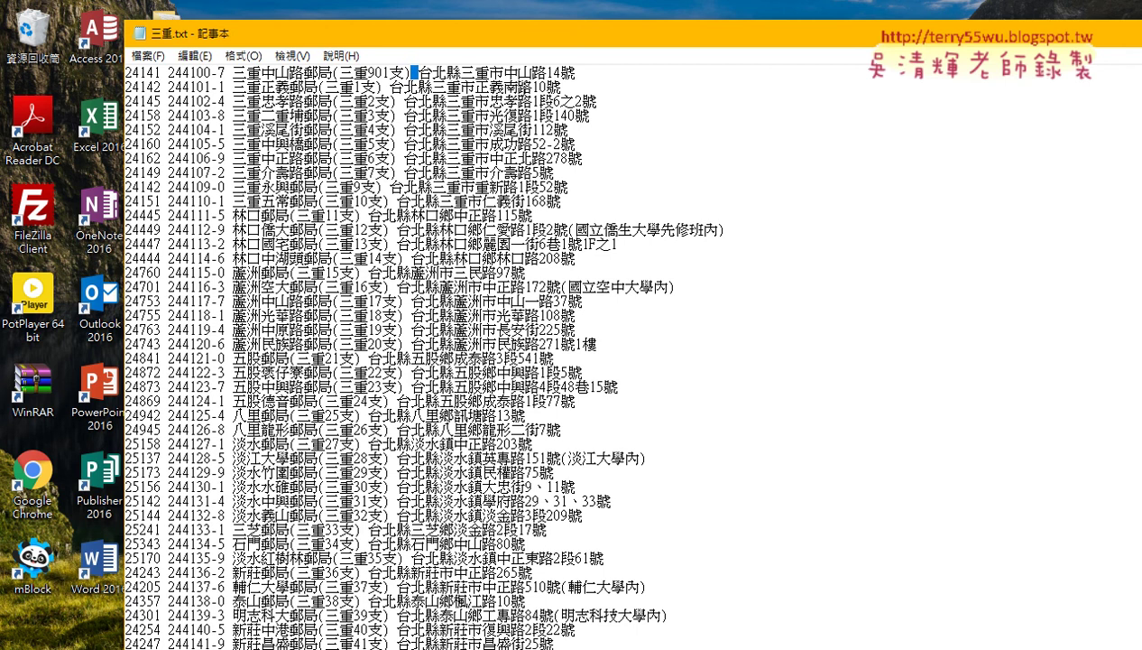
Close 三重.txt, select 中壢.txt, and stretch the folder window to list all 25 .txt files.
double_click(140, 32)
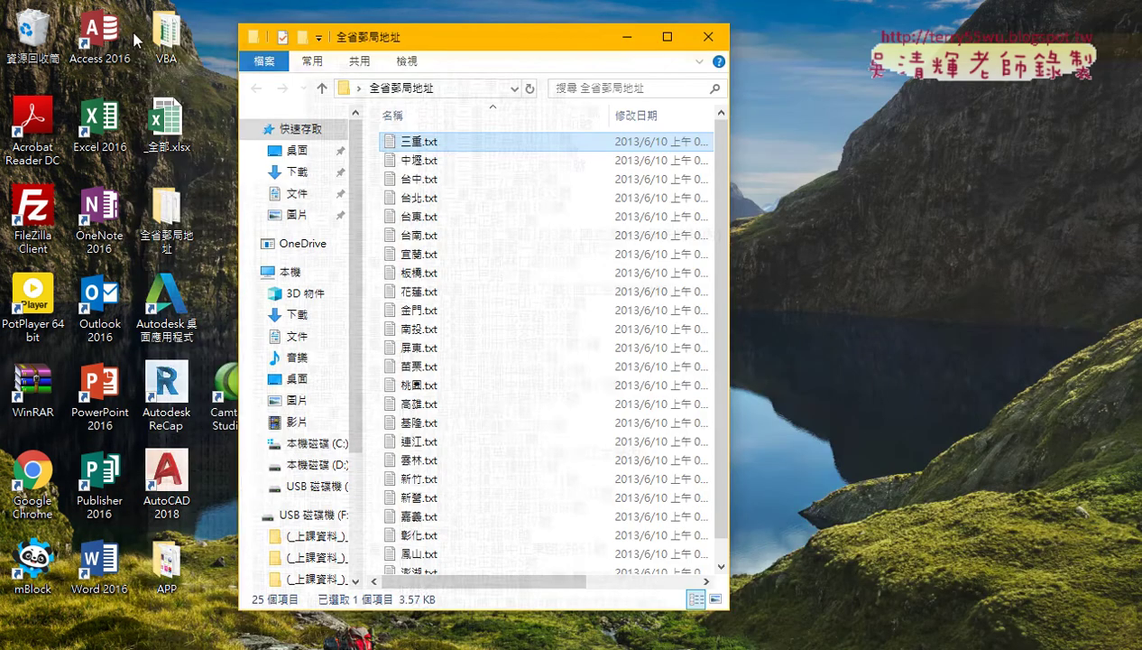
left_click(428, 162)
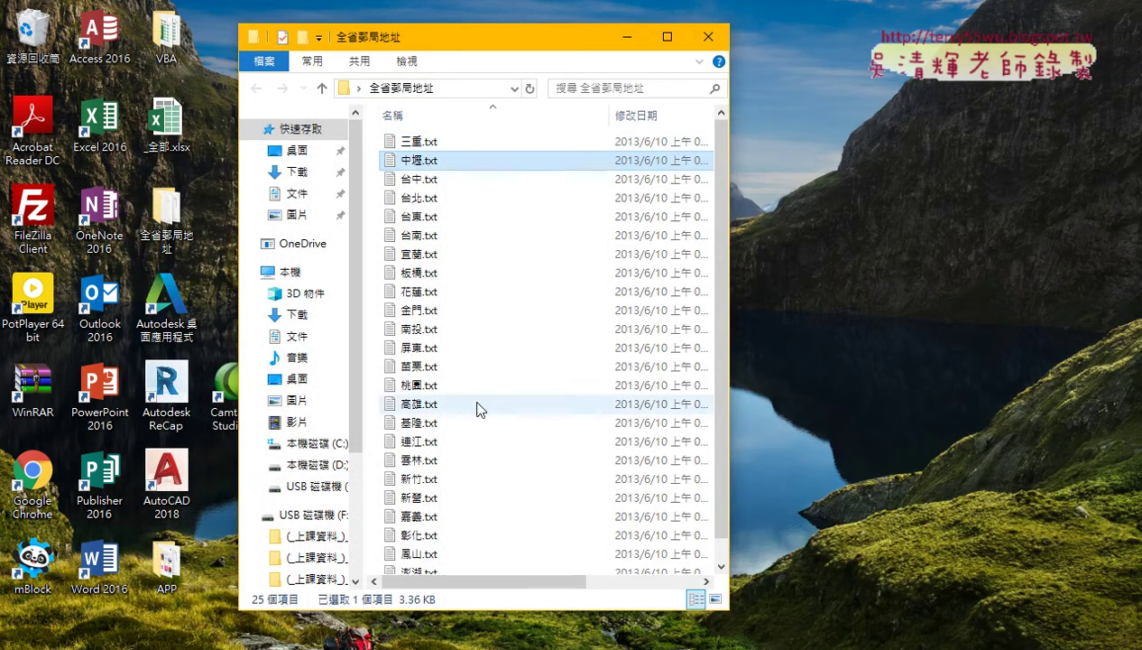
left_click_drag(488, 611, 488, 630)
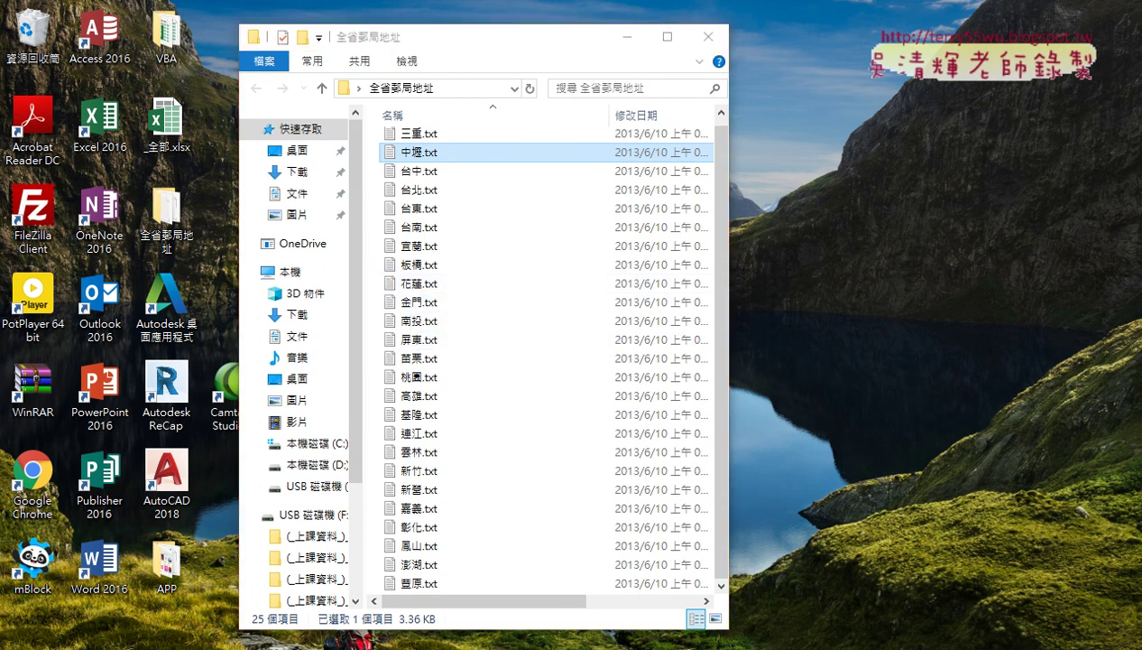
scroll(442, 133, "up", 1)
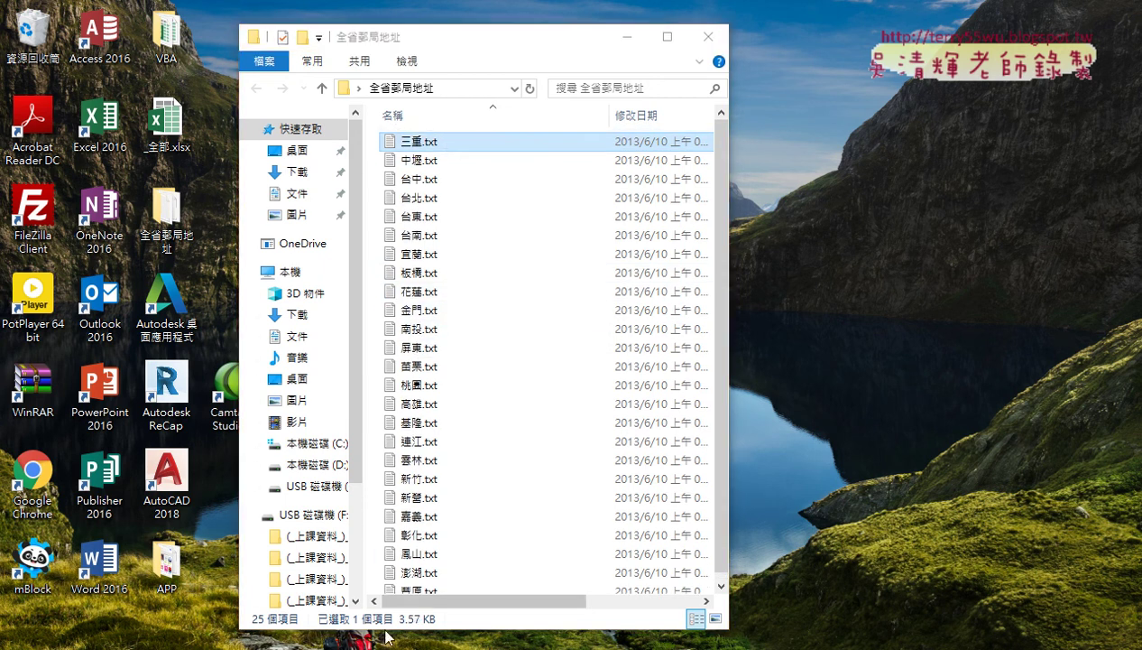
From 問題07.xlsx, create a new blank workbook, 活頁簿84.
mouse_move(372, 649)
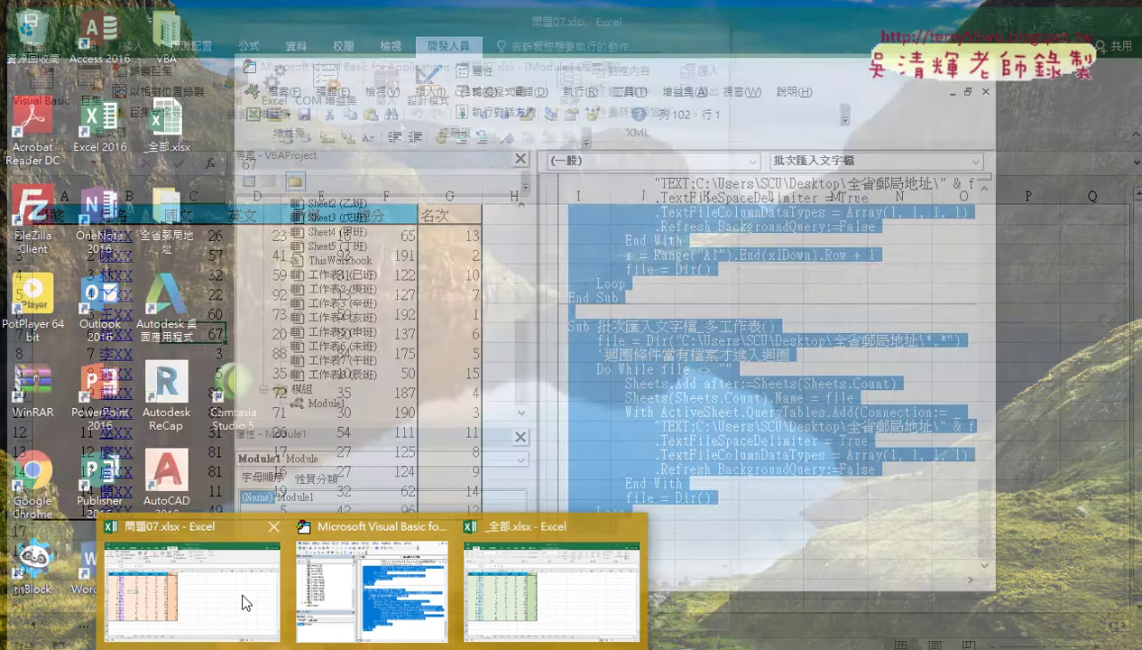
left_click(242, 601)
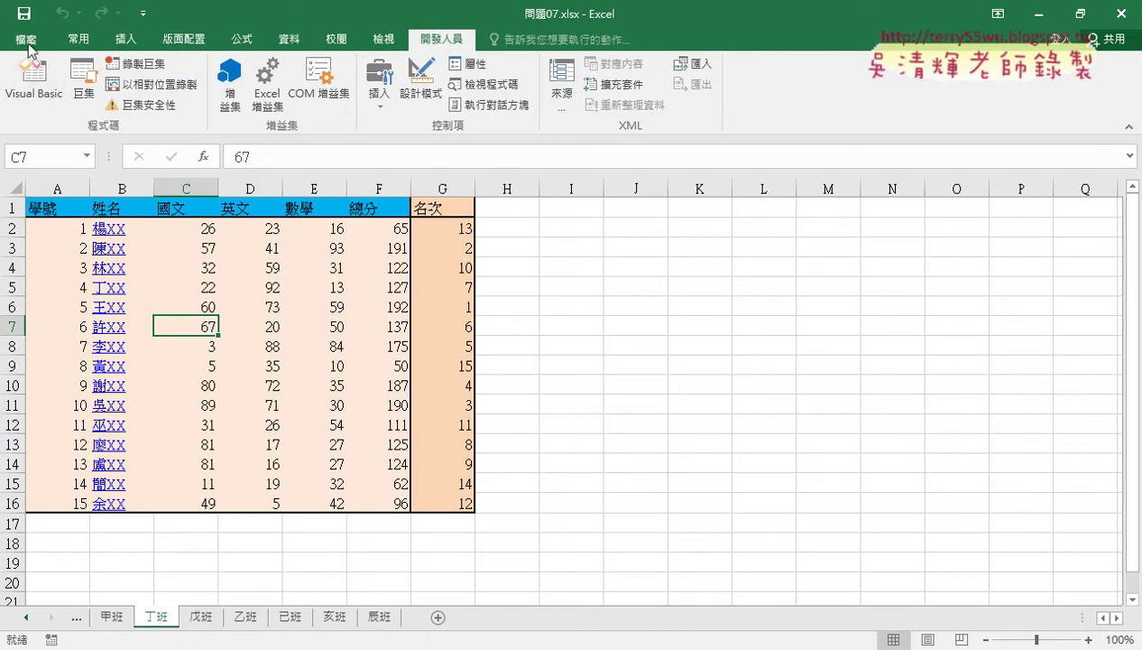
left_click(27, 40)
left_click(42, 118)
left_click(233, 296)
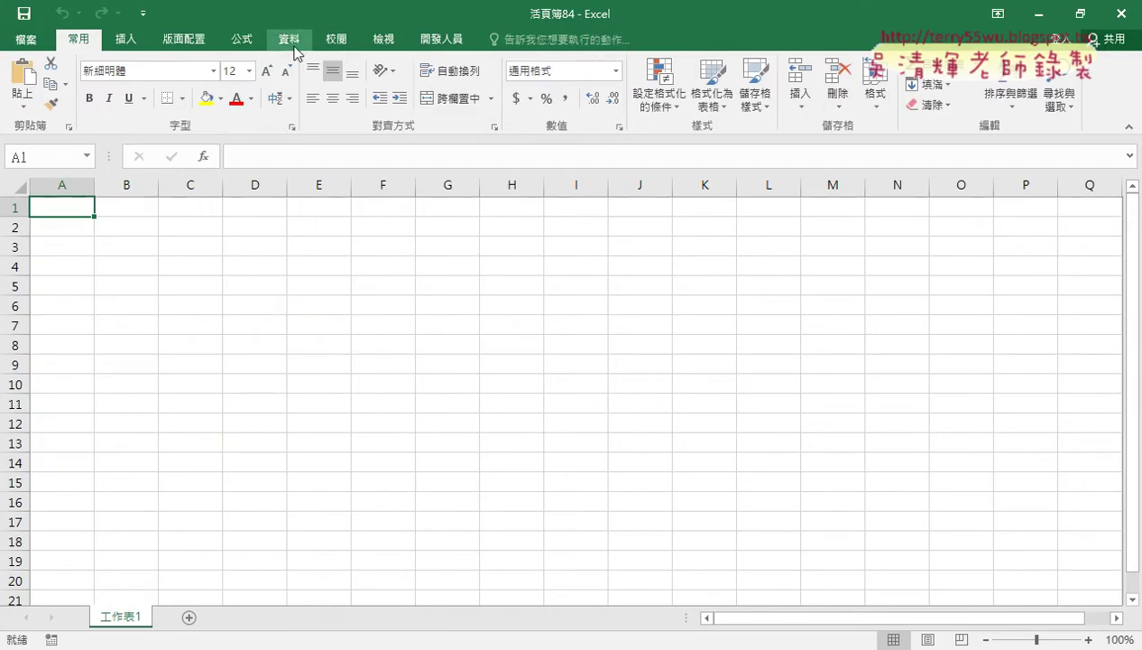
Look at the Data tab's 從文字檔 import command, then bring up the Visual Basic editor.
left_click(293, 45)
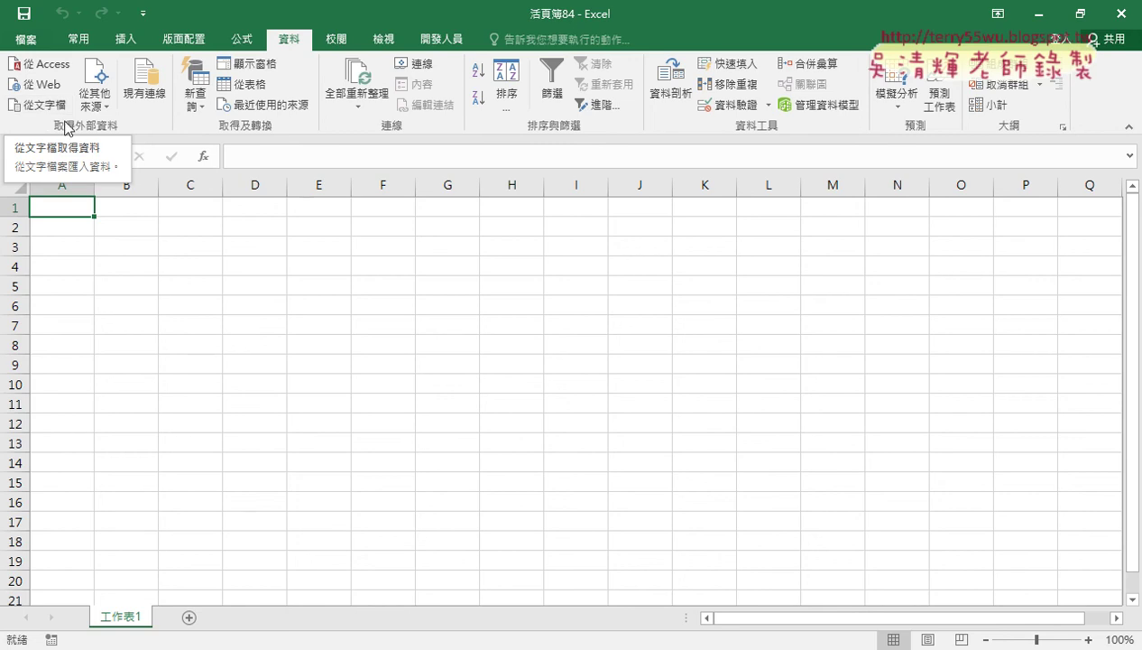
left_click(52, 113)
left_click(442, 40)
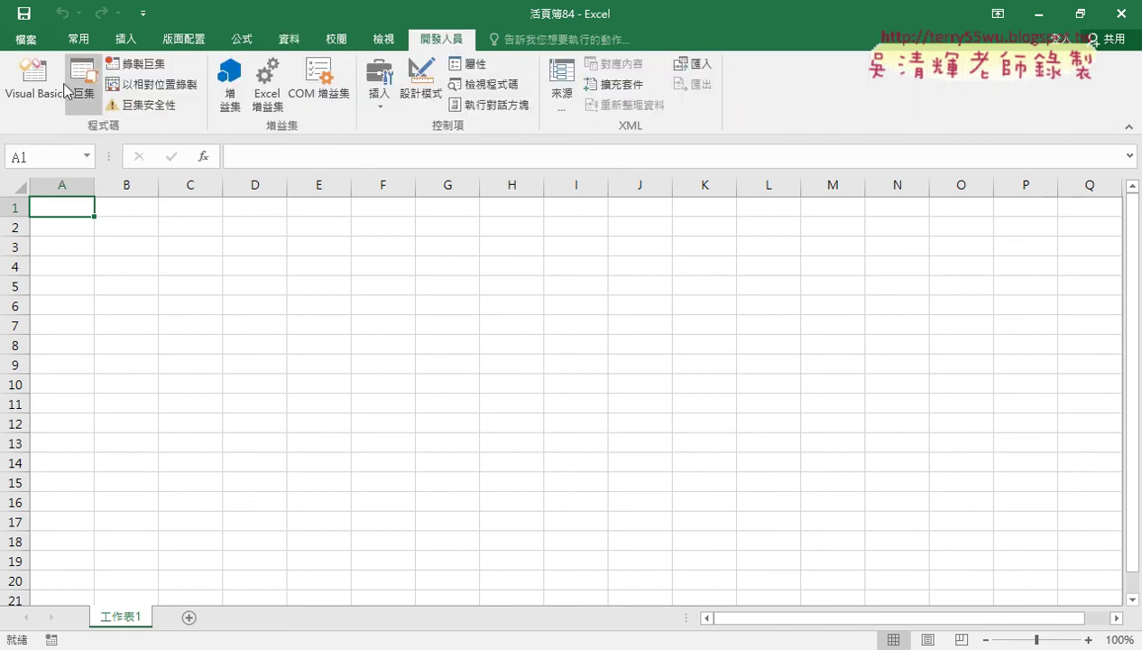
left_click(33, 80)
scroll(519, 343, "up", 1)
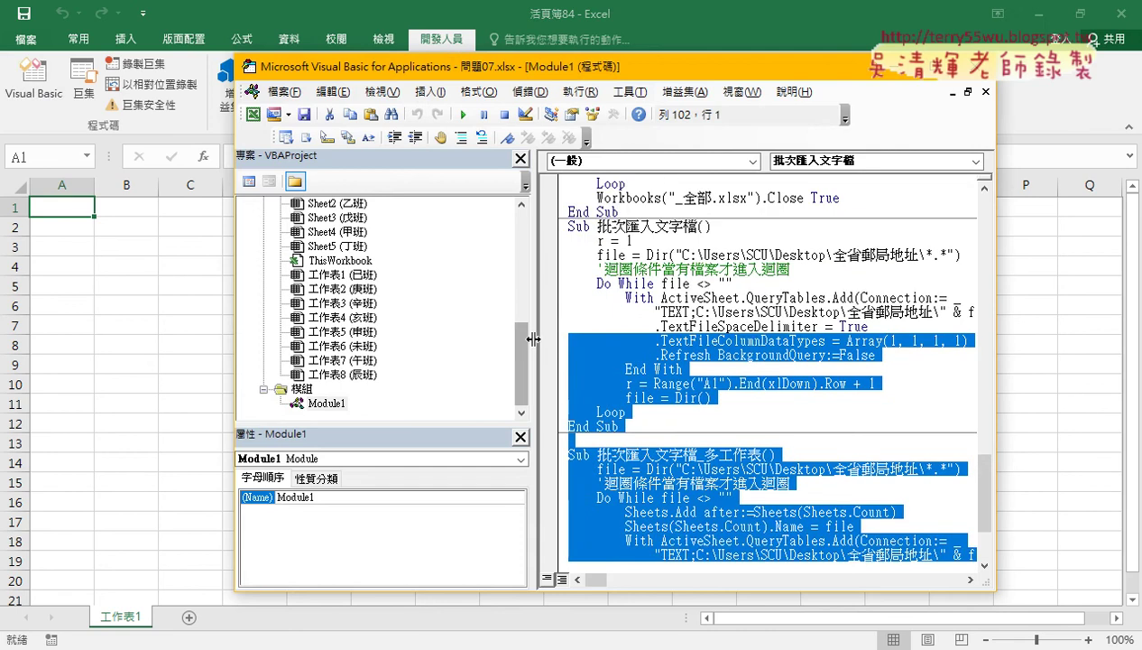
Open the 全省郵局地址匯入EXCEL與合併分割工作表 Google Doc and select all its macro code.
scroll(521, 342, "down", 3)
left_click(622, 525)
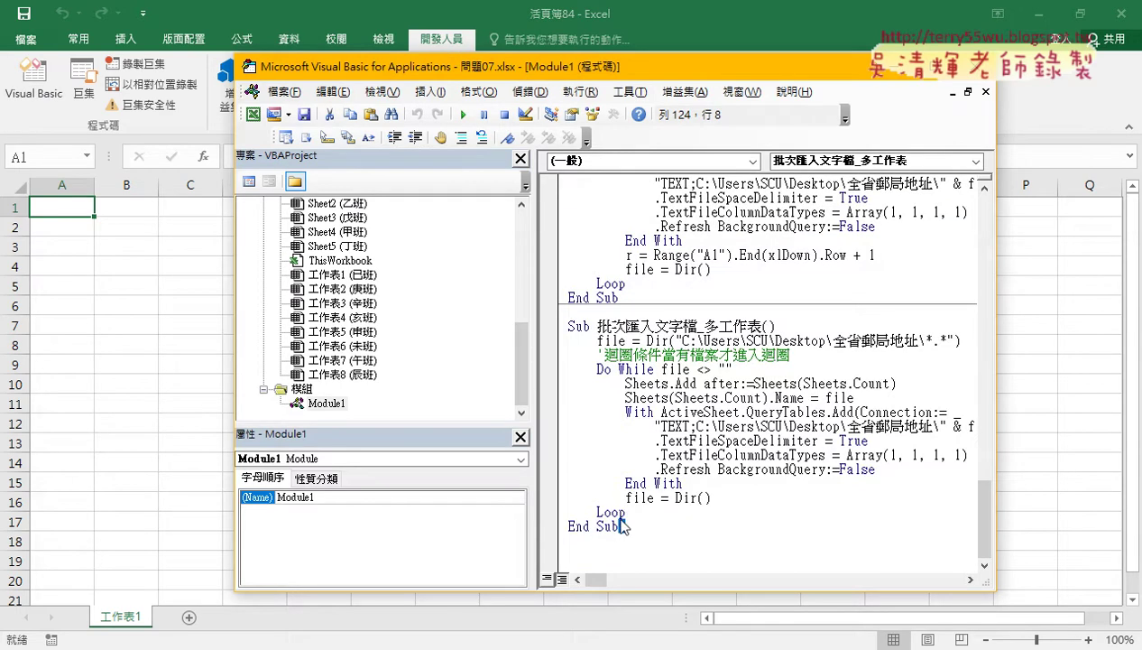
key("alt+Tab")
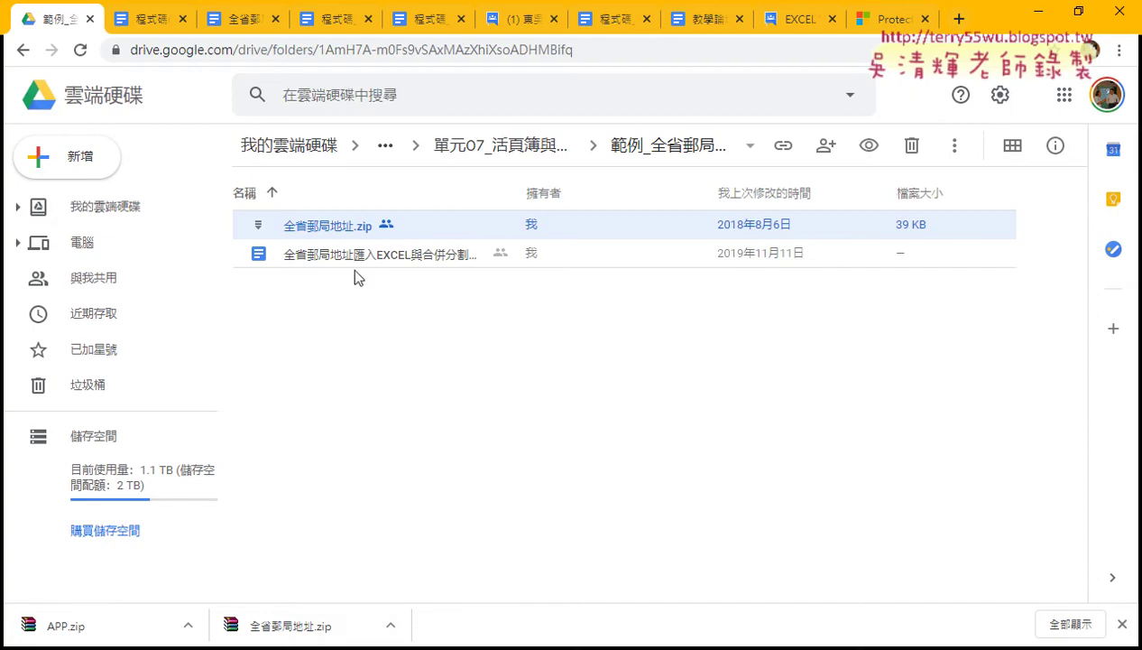
double_click(355, 255)
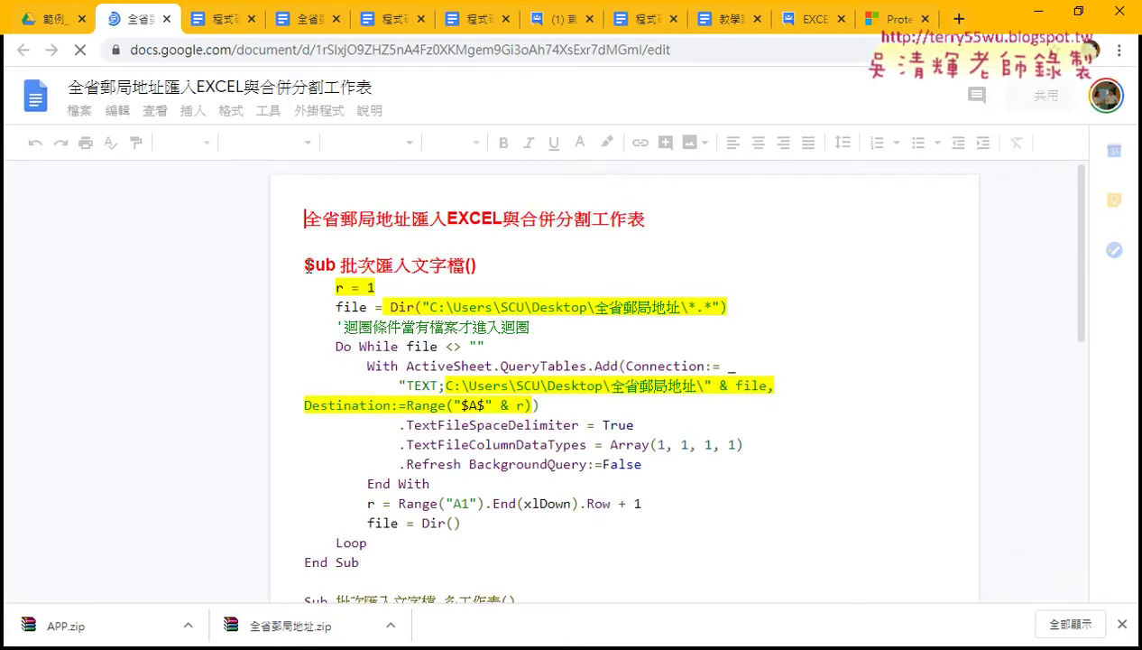
scroll(381, 377, "down", 5)
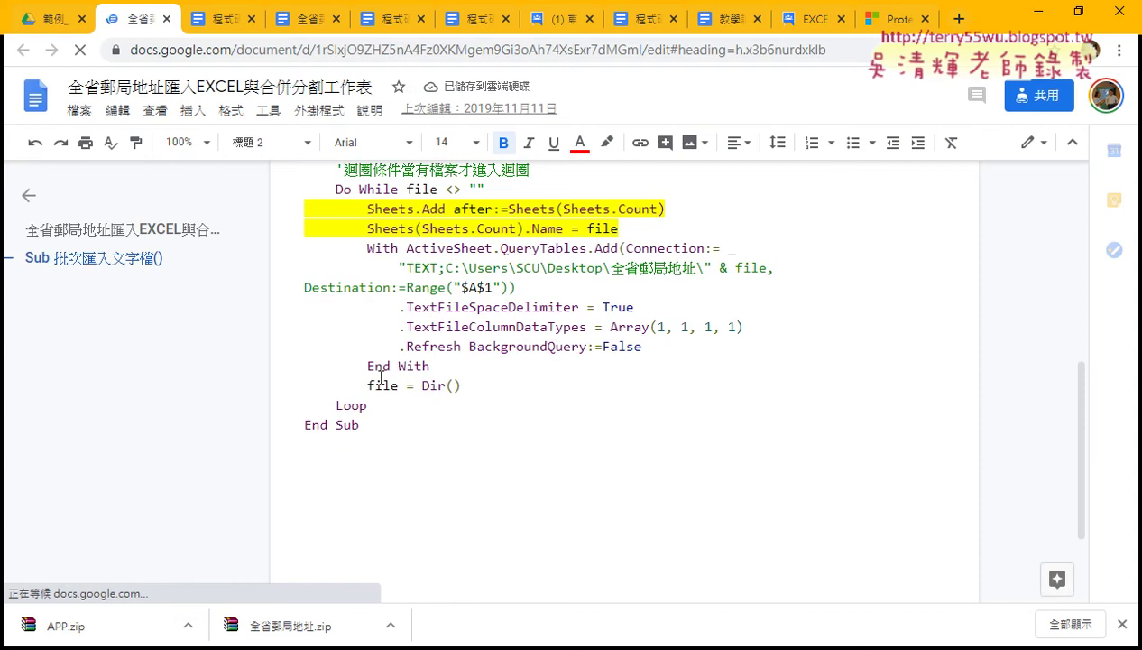
scroll(381, 377, "down", 1)
key("ctrl+a")
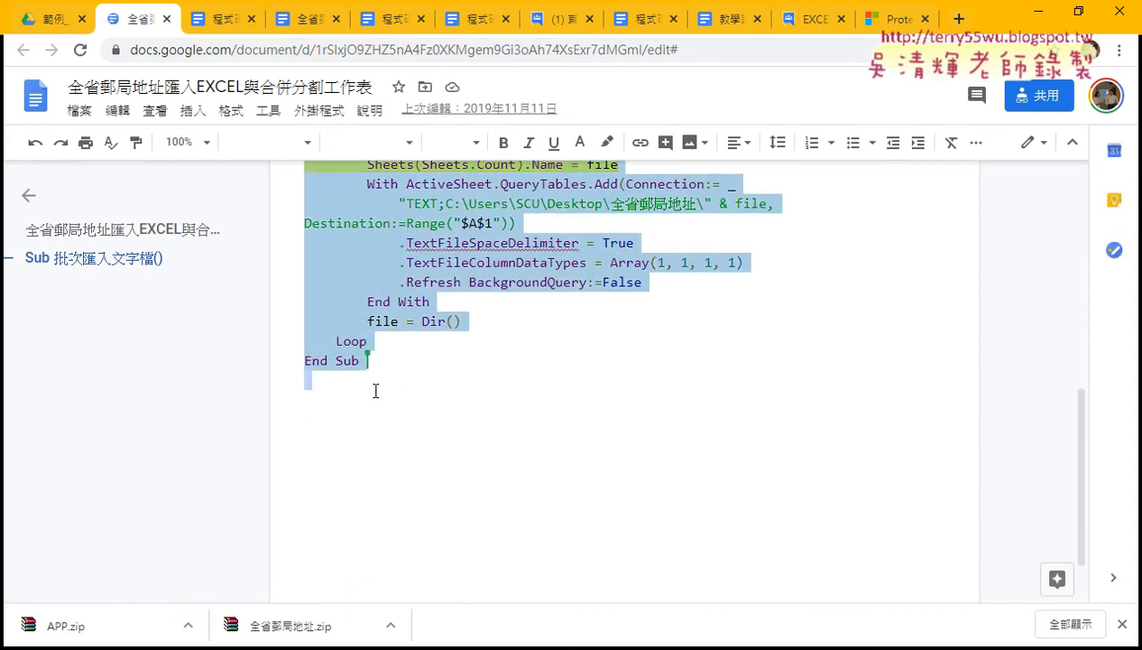
left_click(372, 649)
Insert a new module into the 活頁簿84 project and paste the copied import macro code.
left_click(275, 588)
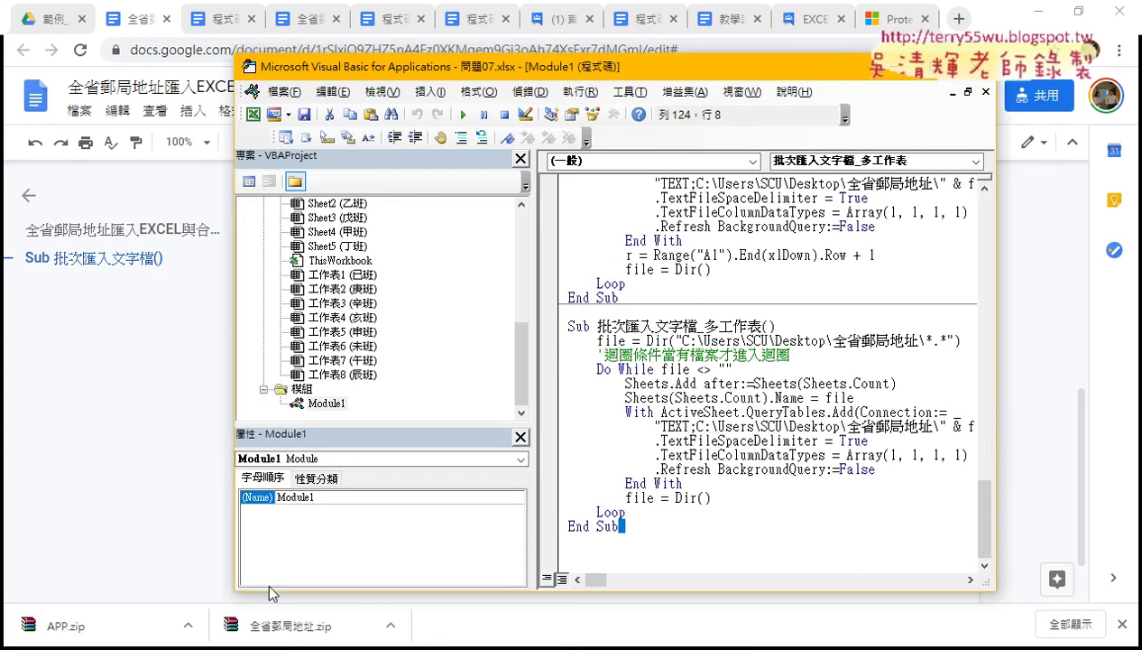
scroll(430, 387, "up", 3)
mouse_move(519, 350)
left_mouse_down()
mouse_move(526, 220)
mouse_move(526, 262)
left_mouse_up()
left_click(343, 318)
right_click(337, 334)
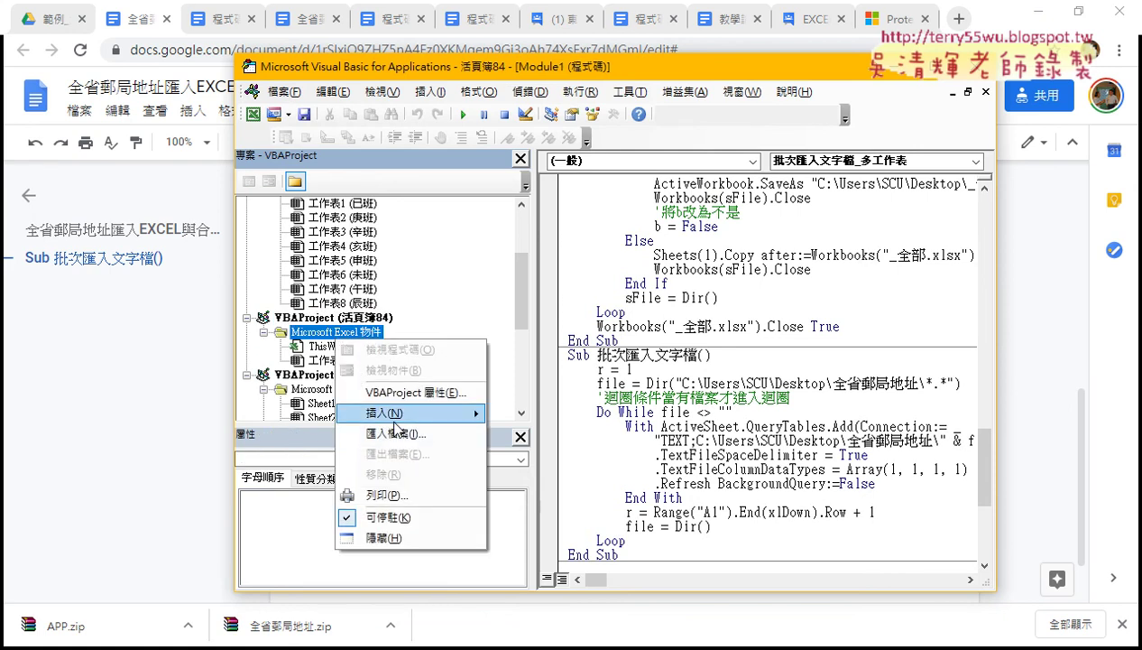
left_click(523, 413)
right_click(624, 280)
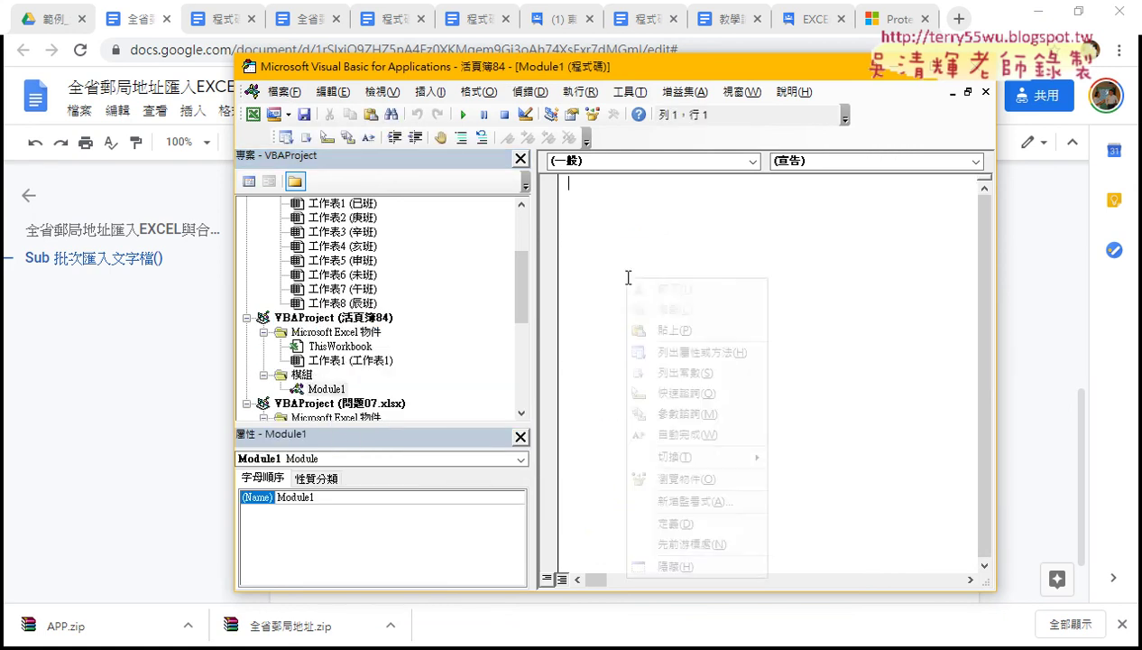
left_click(675, 330)
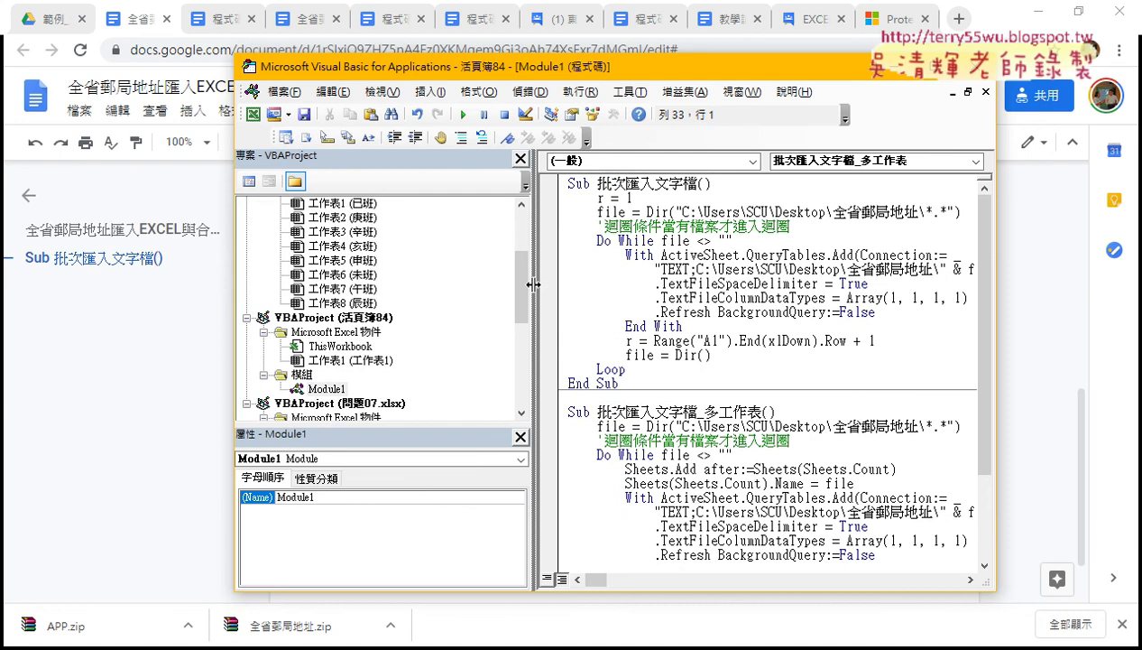
Highlight With ActiveSheet.QueryTables, the C: file path, the & r row offset and the Do While condition.
left_click_drag(533, 287, 334, 287)
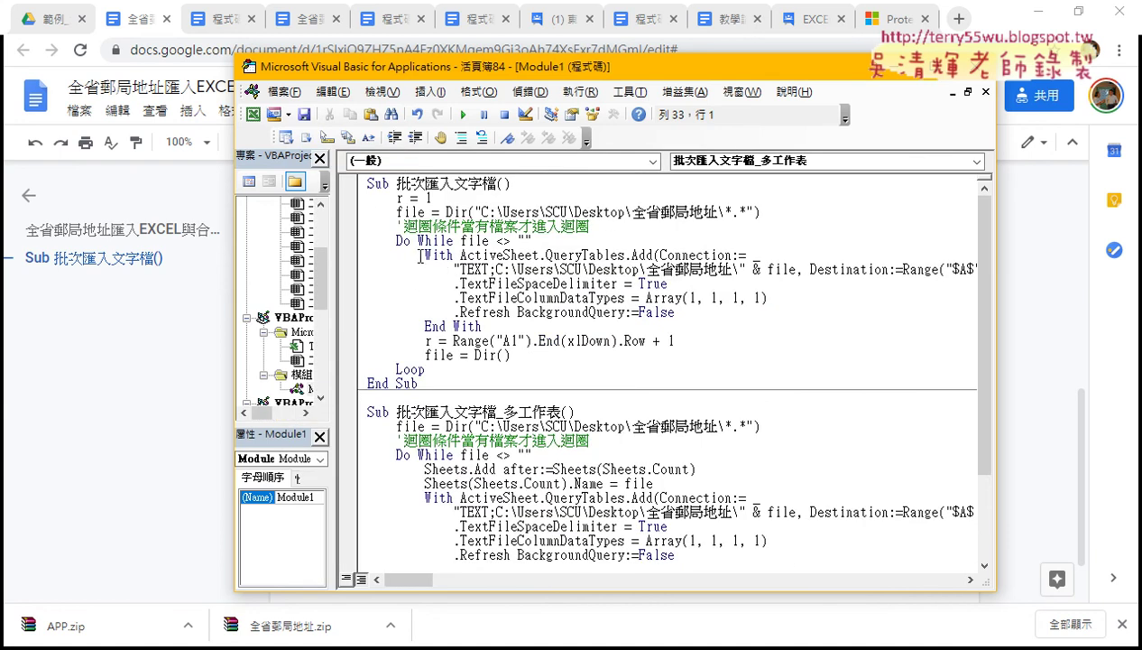
mouse_move(419, 254)
left_mouse_down()
mouse_move(544, 256)
mouse_move(483, 326)
left_mouse_up()
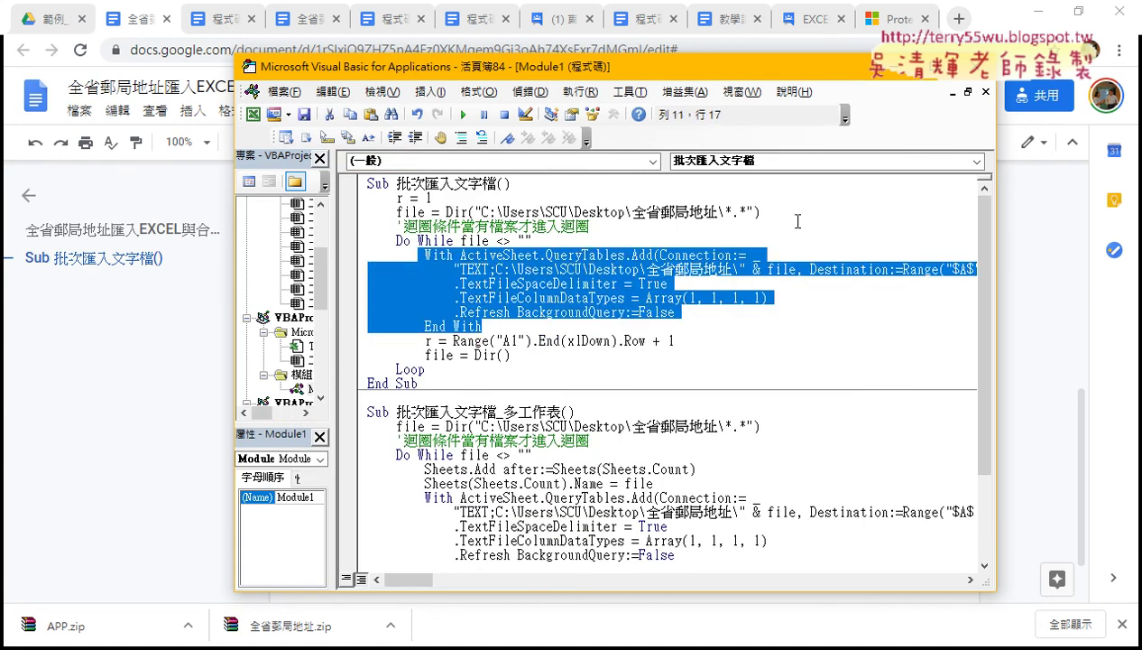
left_click_drag(996, 208, 1086, 208)
left_click(709, 269)
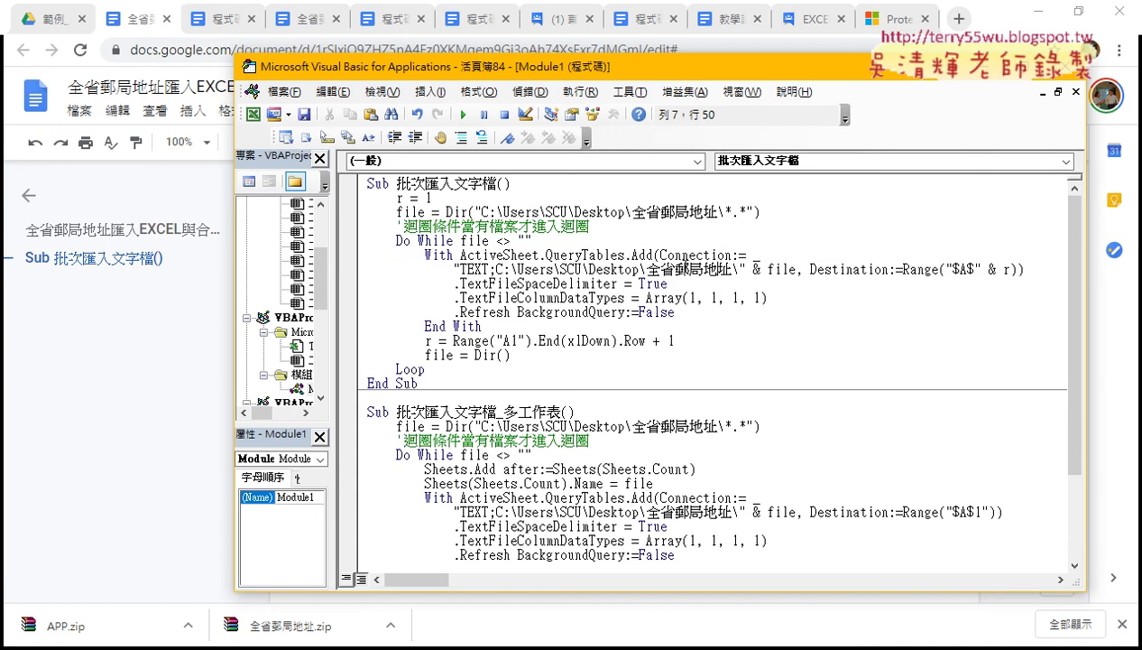
left_click_drag(545, 255, 622, 256)
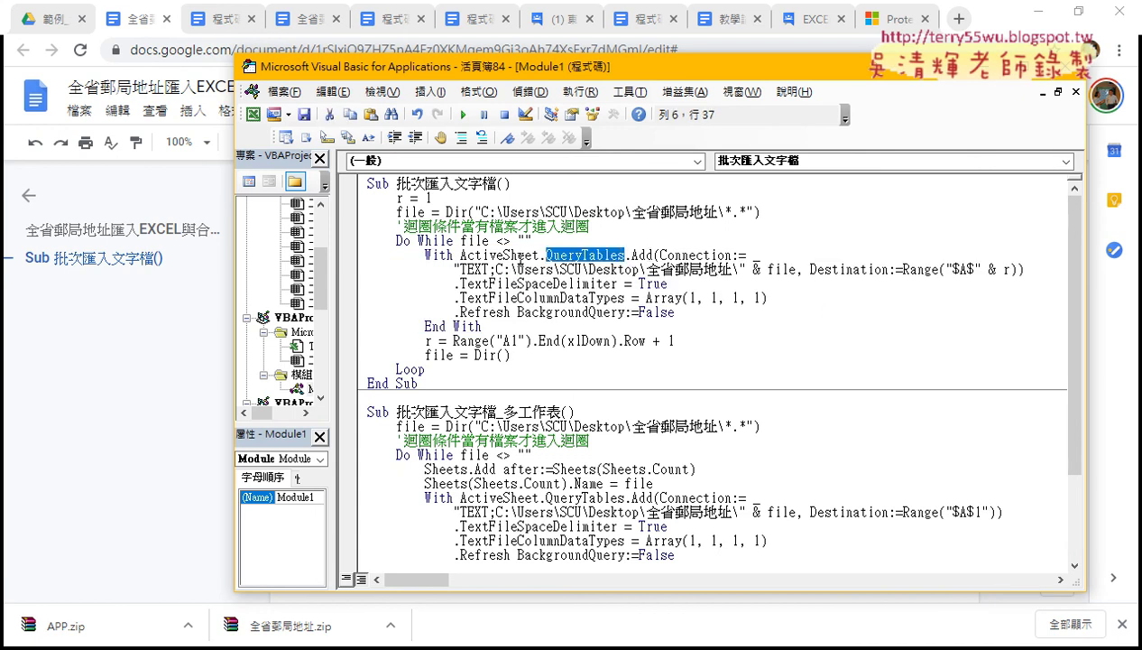
left_click_drag(497, 269, 740, 271)
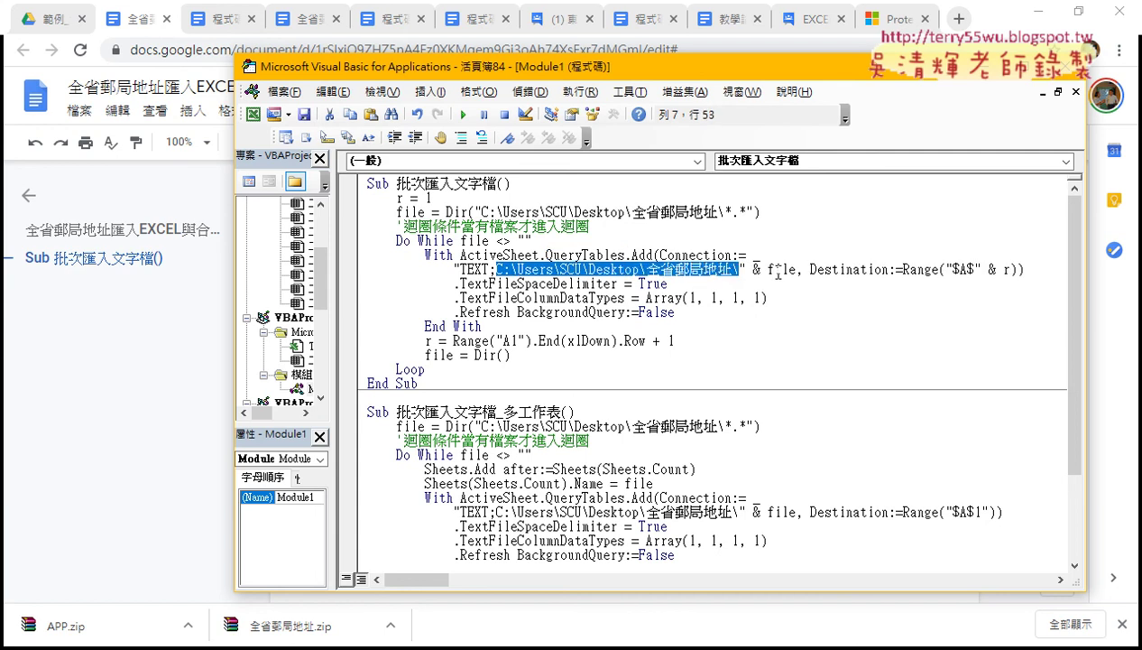
left_click(788, 269)
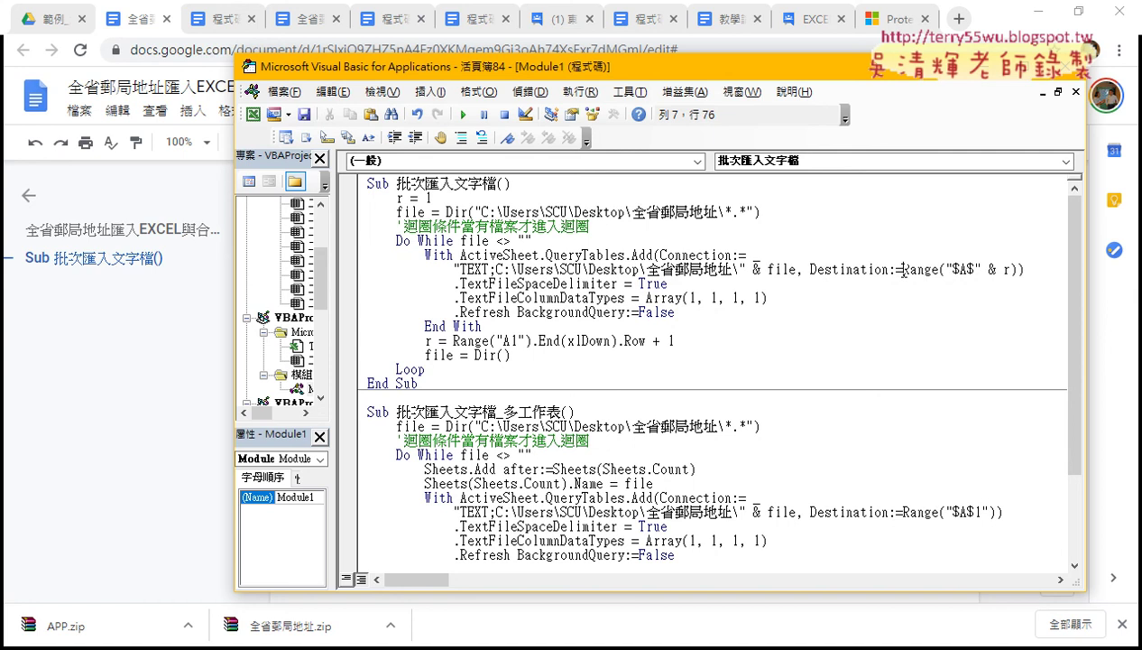
left_click_drag(1011, 268, 984, 269)
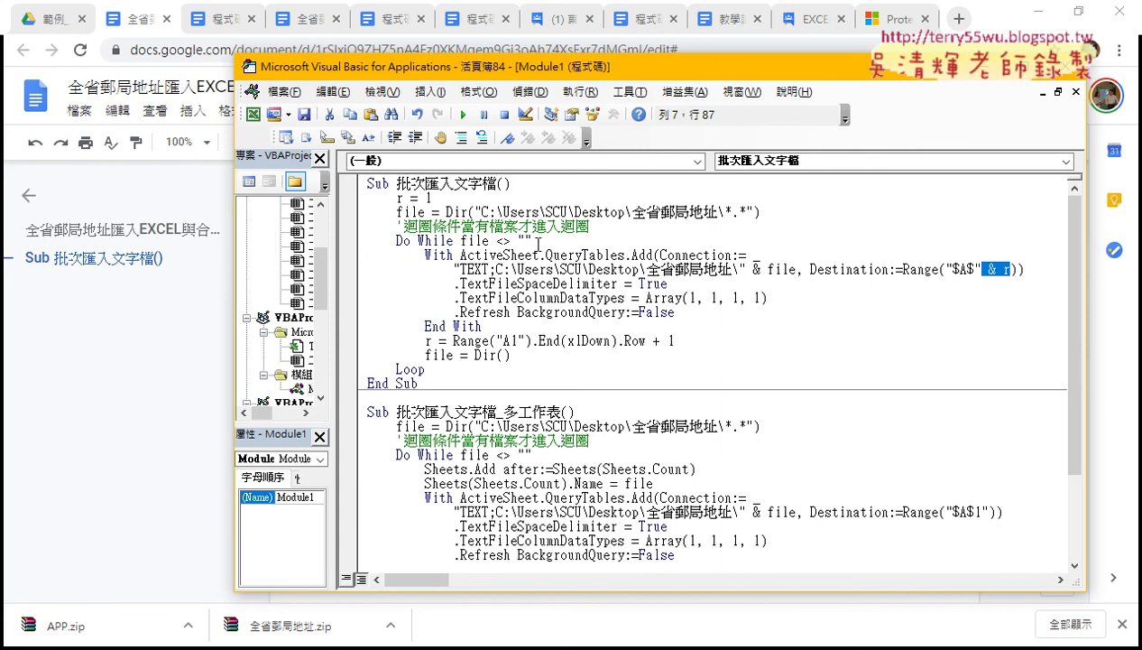
left_click_drag(538, 243, 365, 242)
Check the 全省郵局地址 text files folder, then run the 批次匯入文字檔 macro.
left_click(1038, 23)
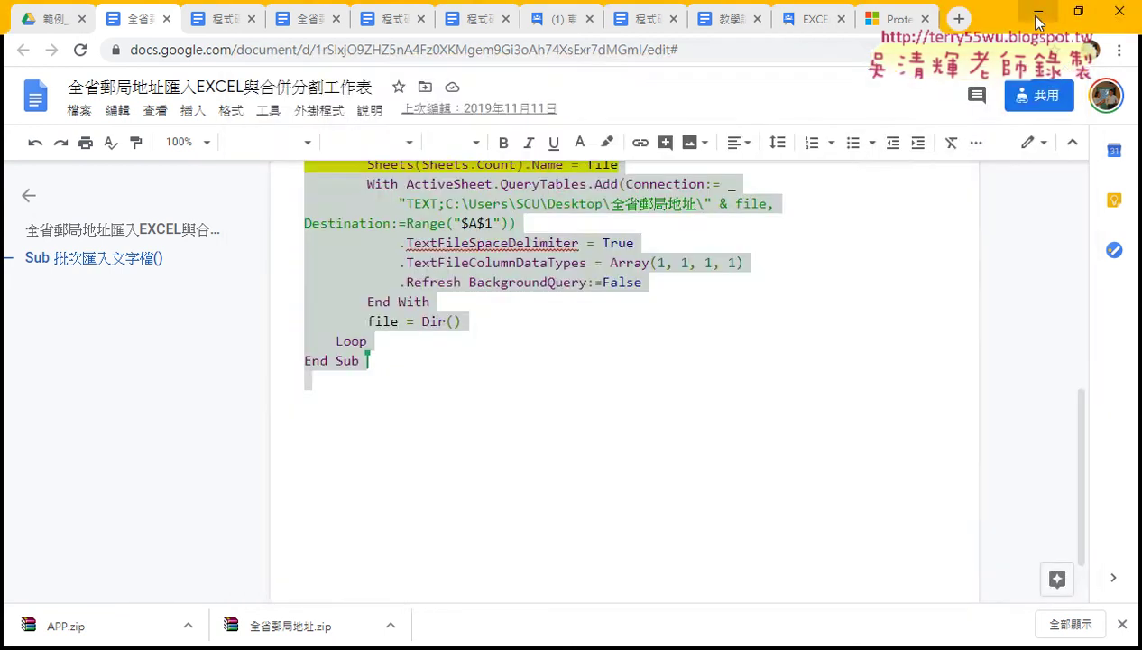
left_click(1037, 23)
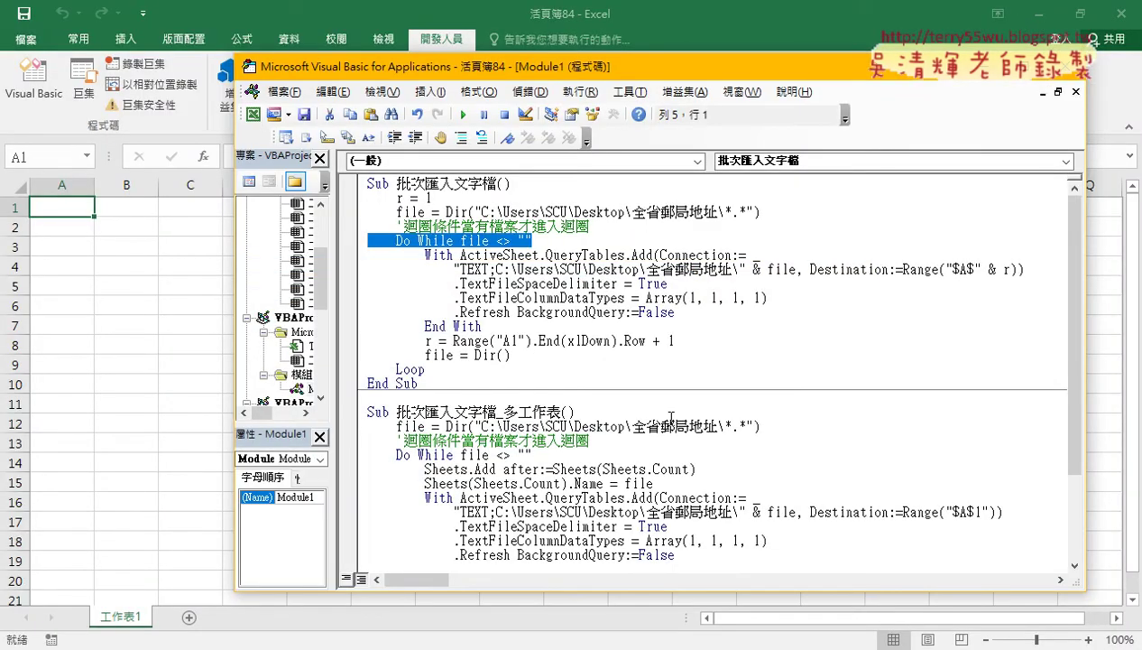
left_click(241, 646)
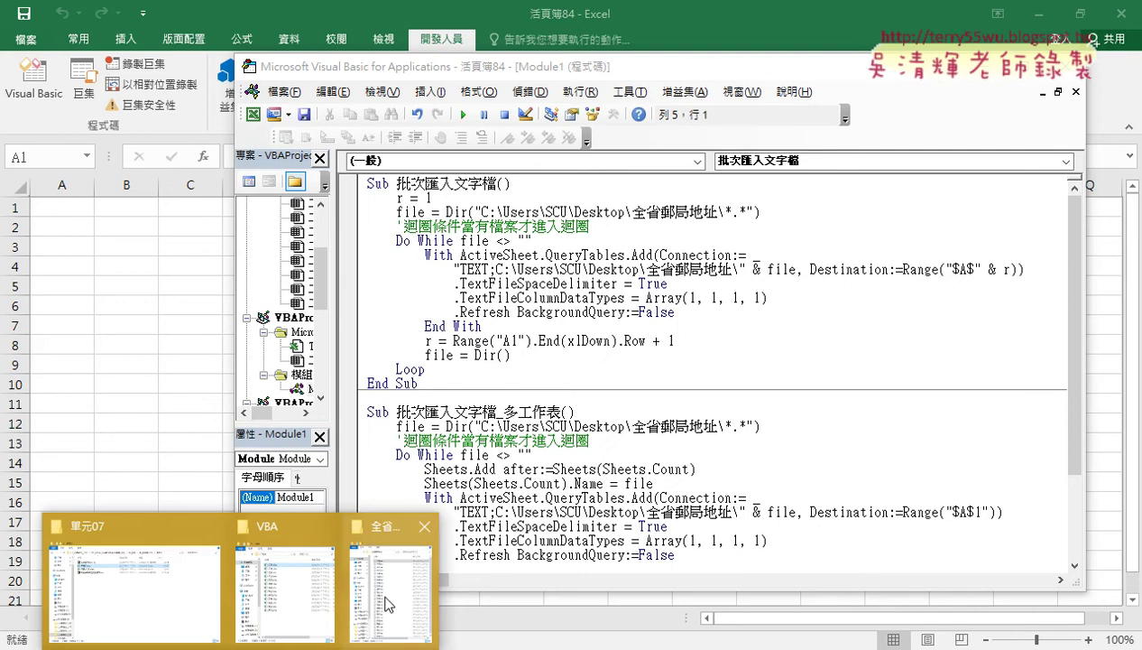
left_click(388, 603)
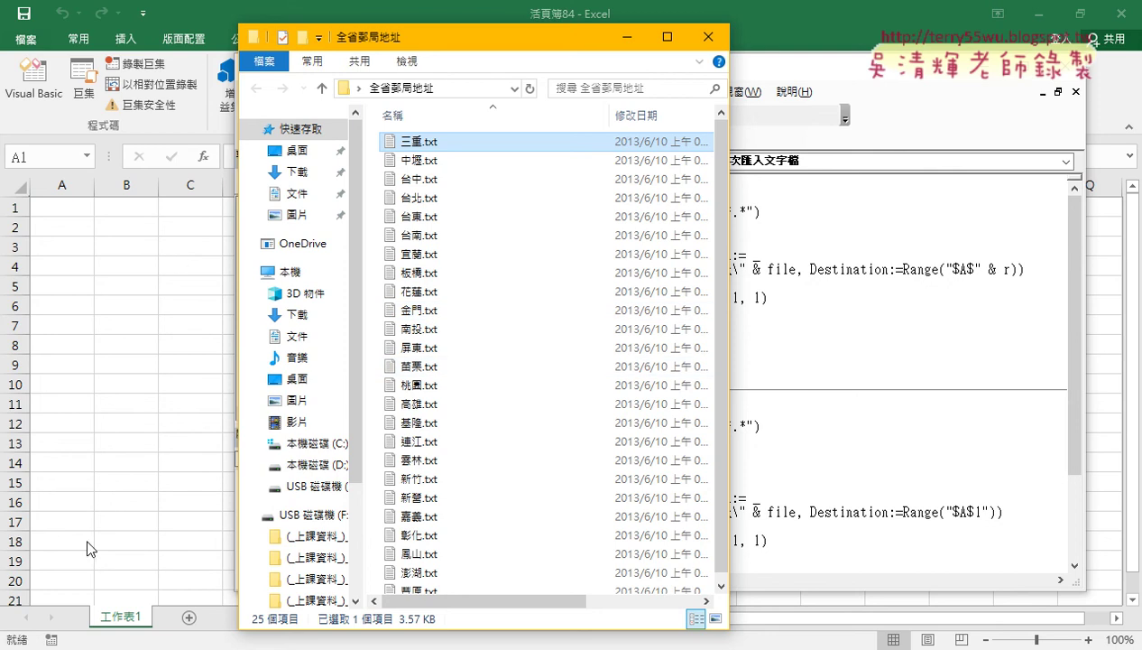
left_click(796, 296)
left_click(463, 114)
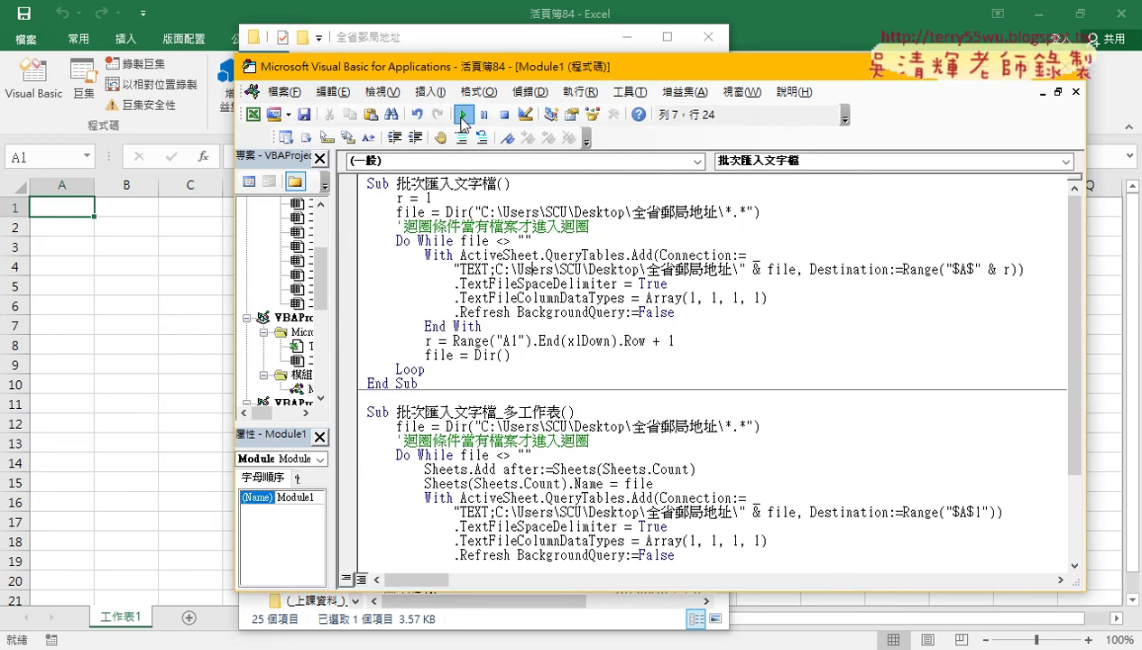
Check 工作表1's imported post office data, which runs down to row 1315.
left_click(105, 344)
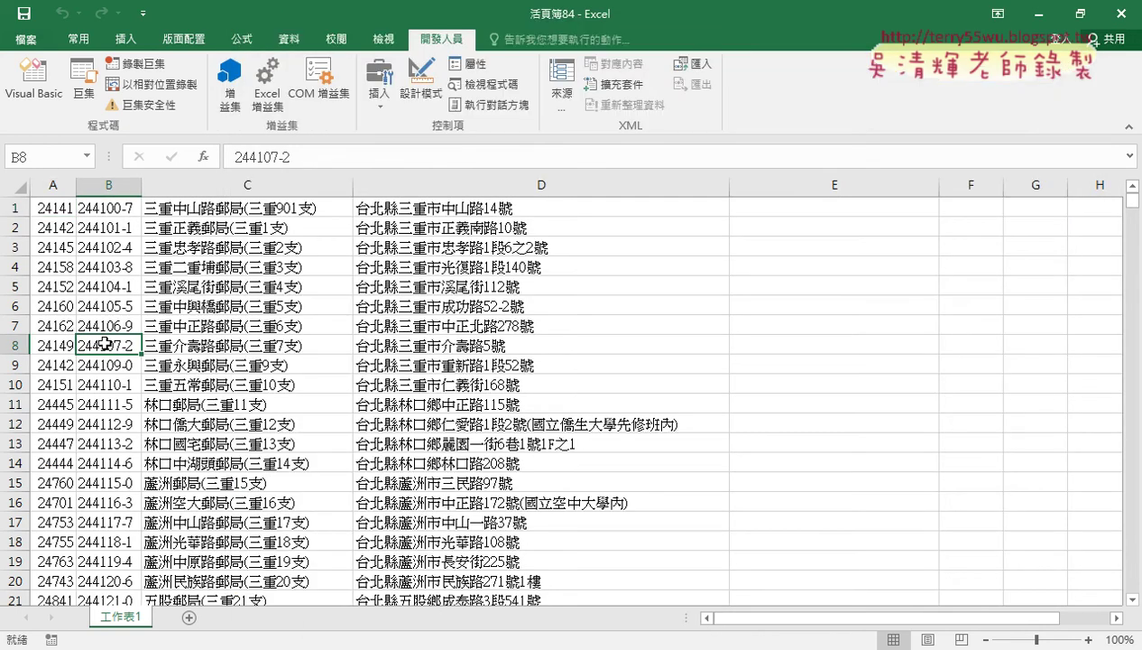
scroll(106, 343, "down", 4)
scroll(106, 344, "down", 5)
scroll(106, 344, "down", 4)
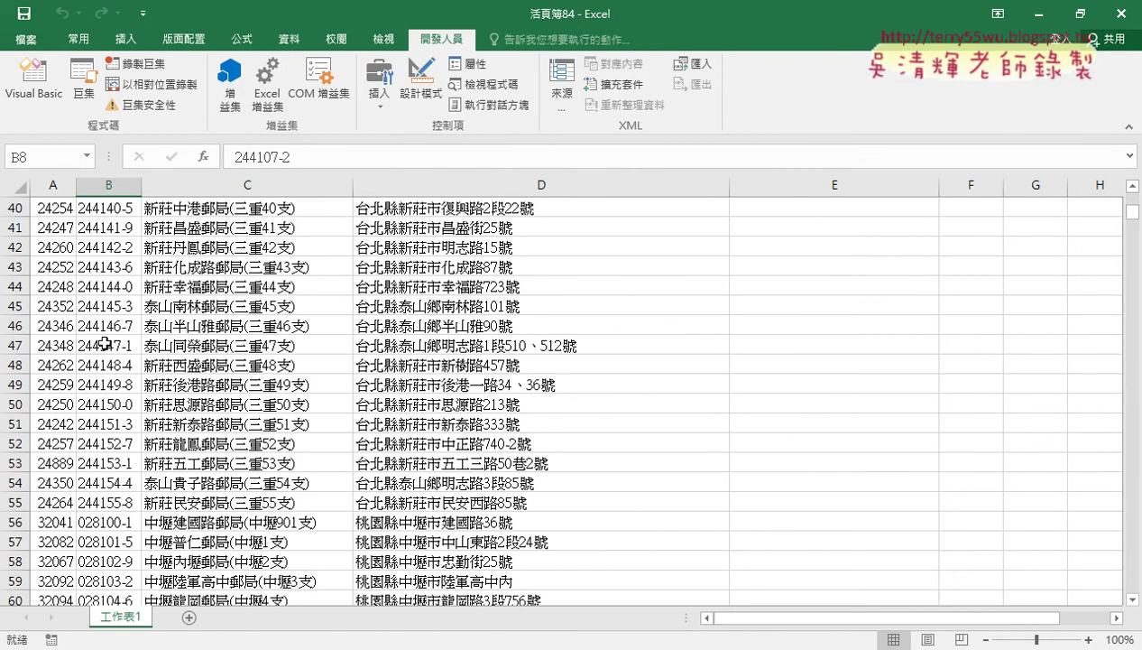
key("ctrl+Down")
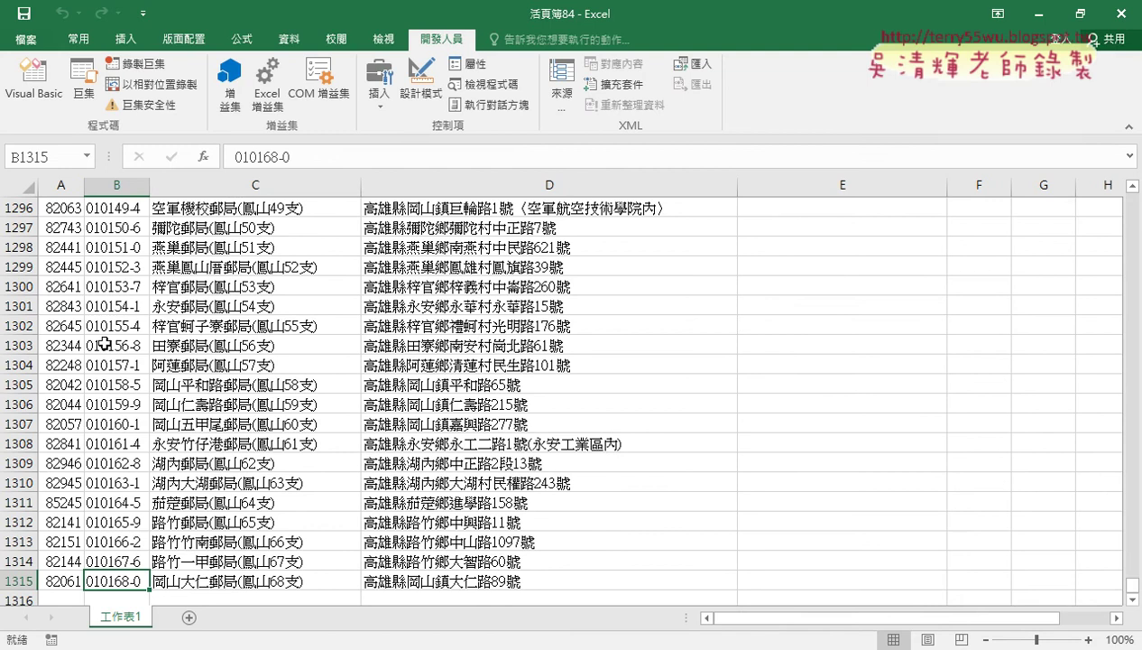
key("ctrl+Up")
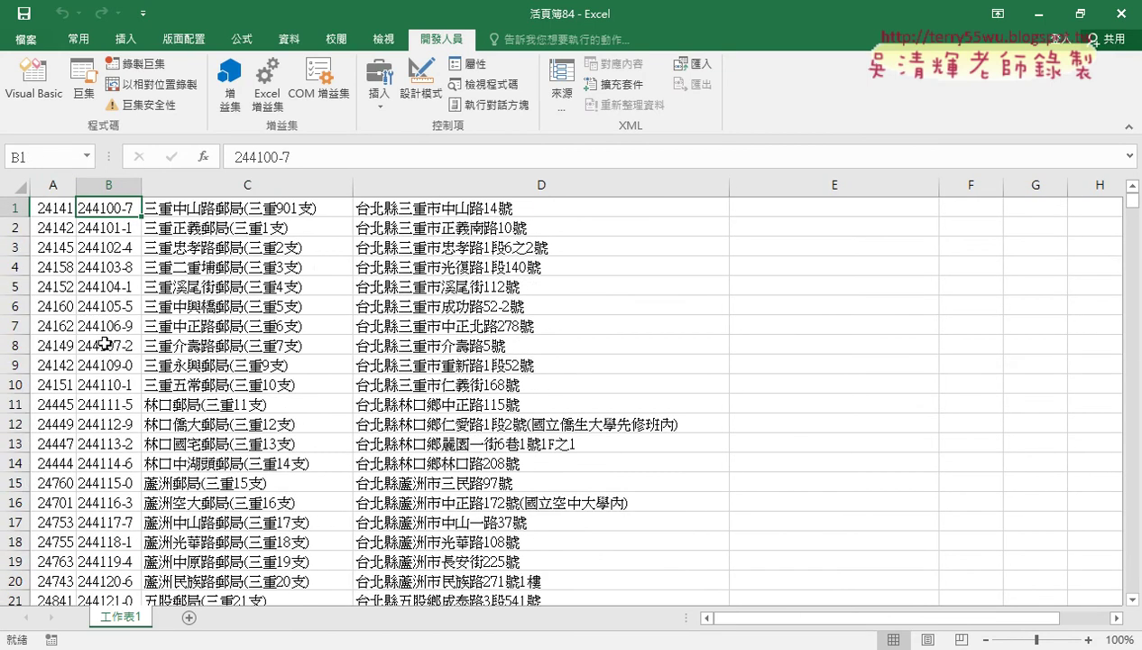
key("ctrl+Down")
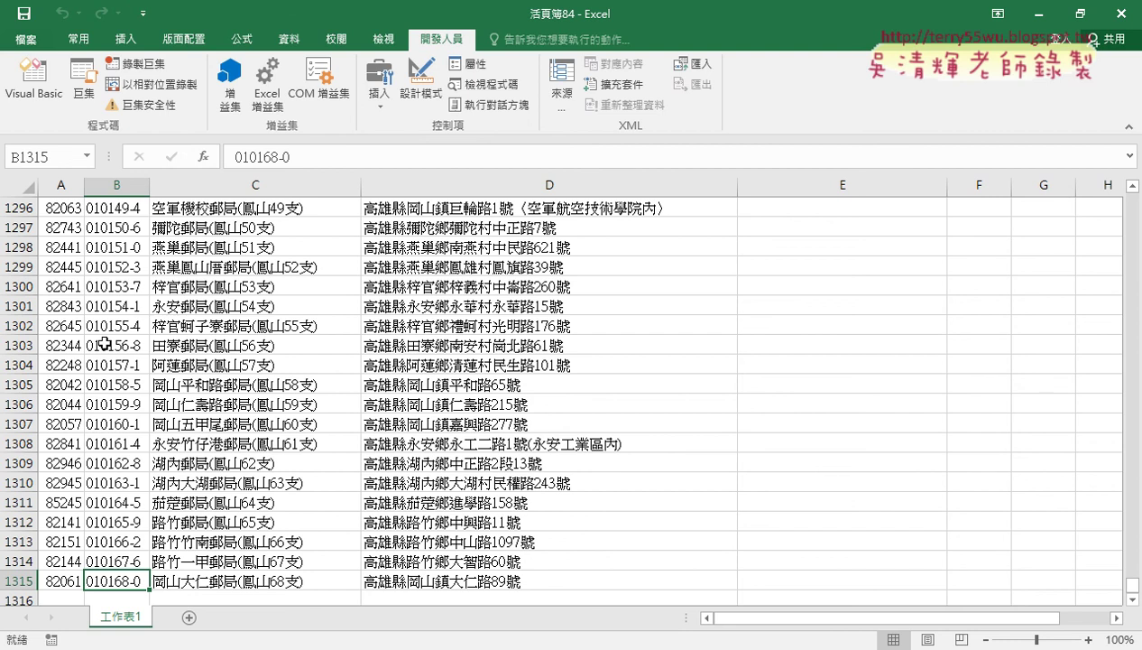
Walk through the first macro: query table block, Do While loop, Dir call, file variable, next empty row.
left_click(38, 86)
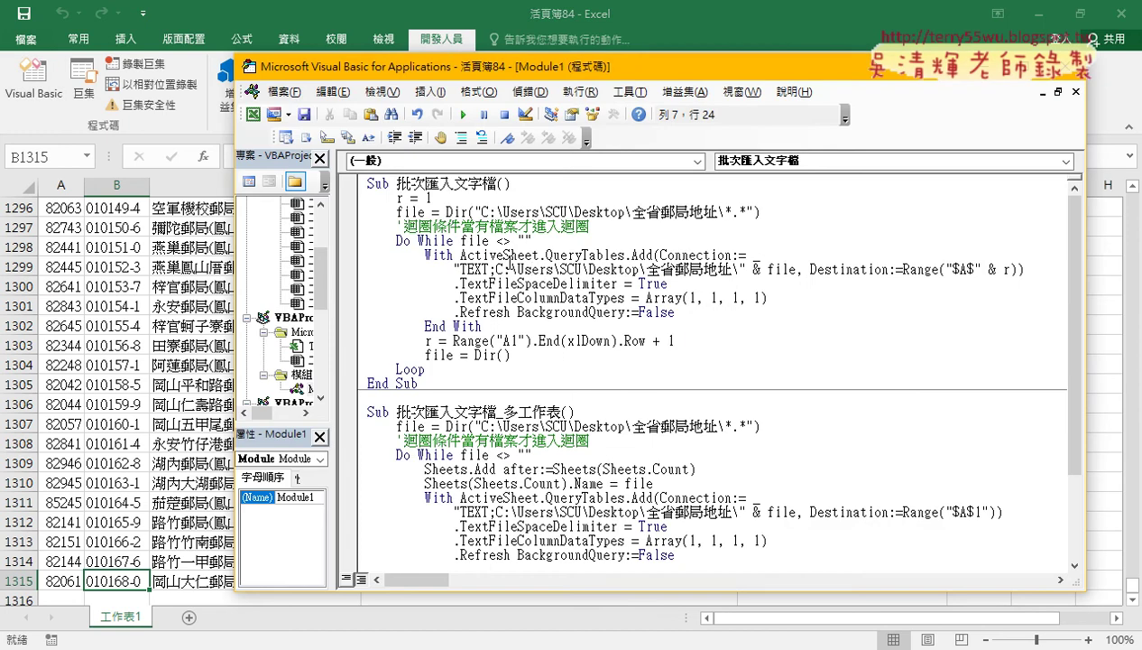
left_click_drag(424, 255, 484, 325)
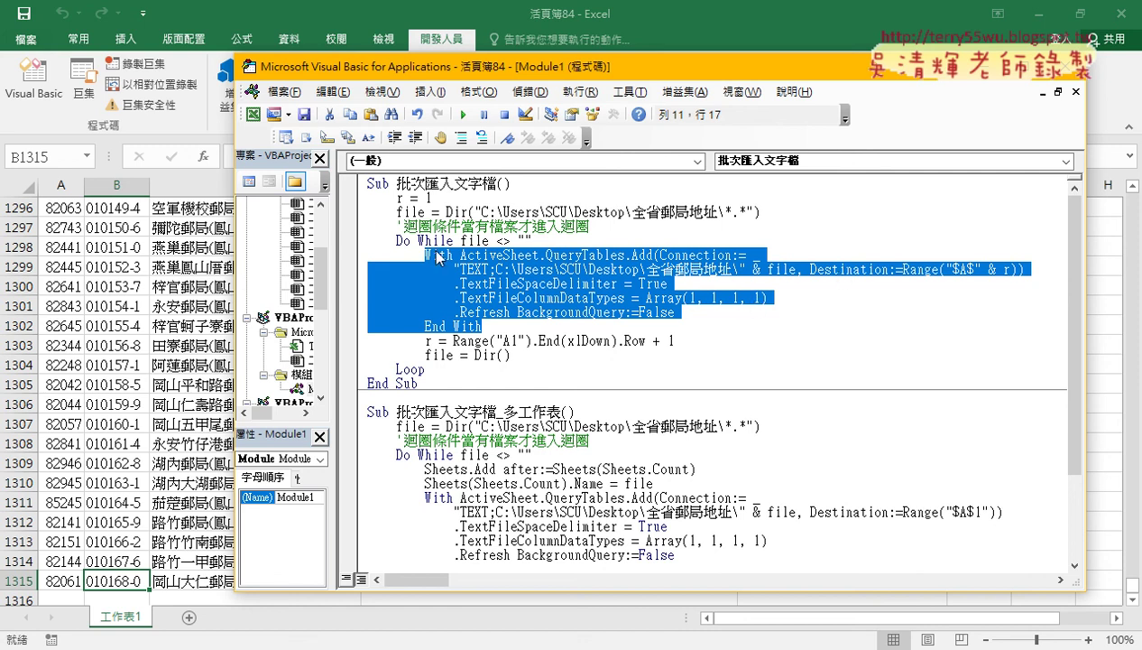
left_click(397, 241)
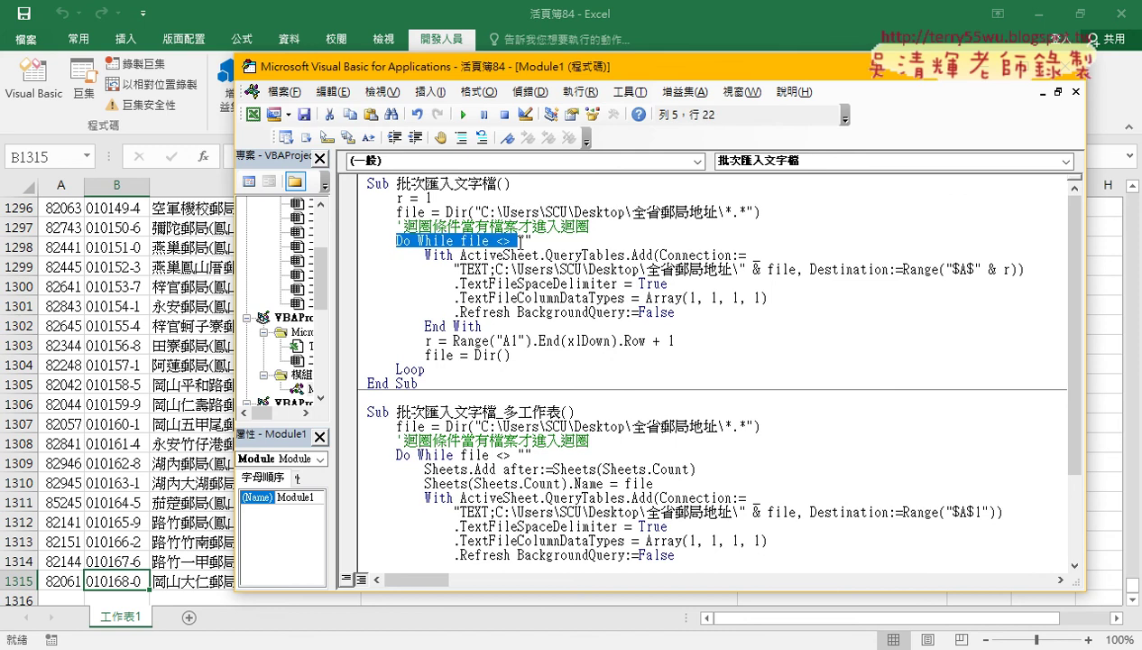
left_click_drag(399, 241, 530, 241)
left_click_drag(425, 370, 348, 369)
left_click_drag(446, 211, 760, 212)
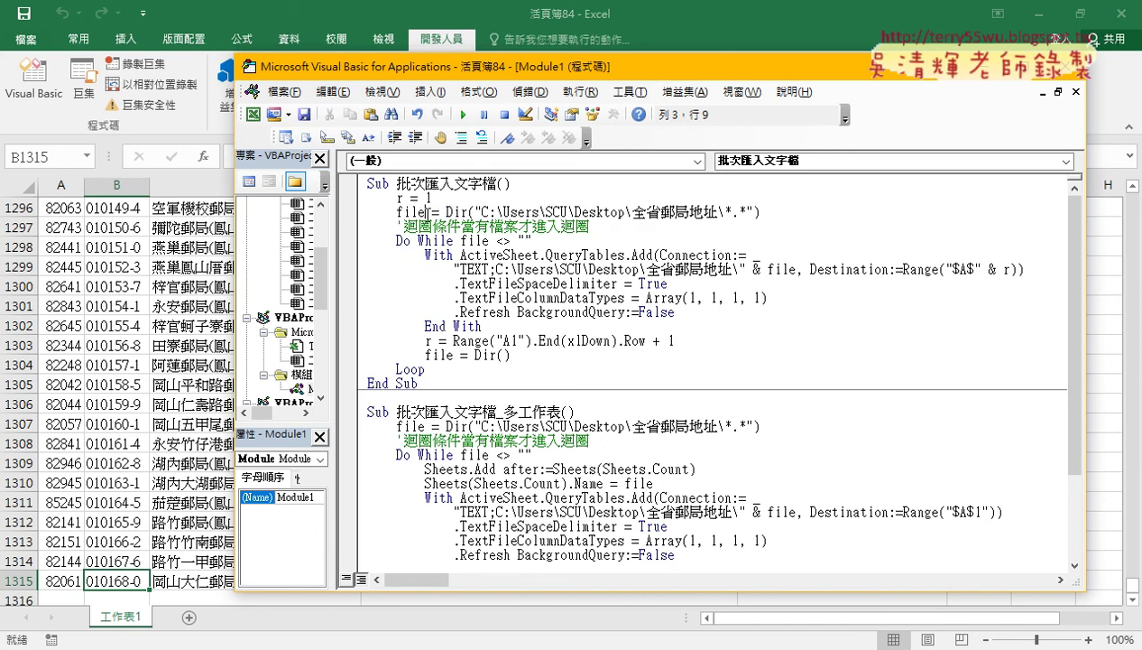
double_click(413, 212)
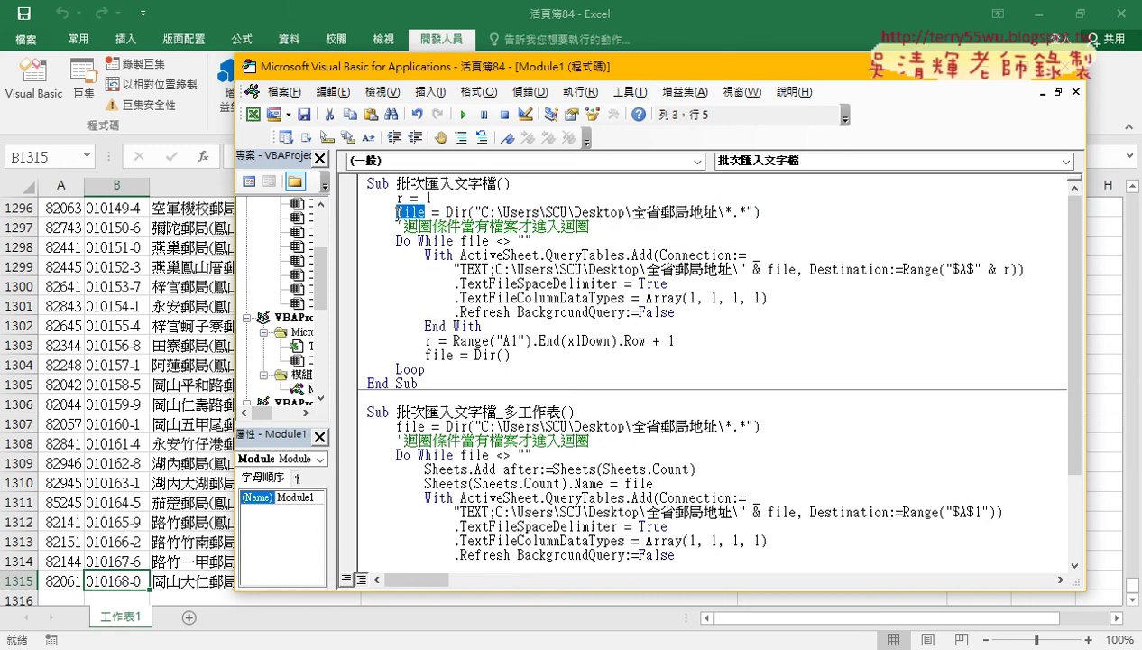
left_click(778, 269)
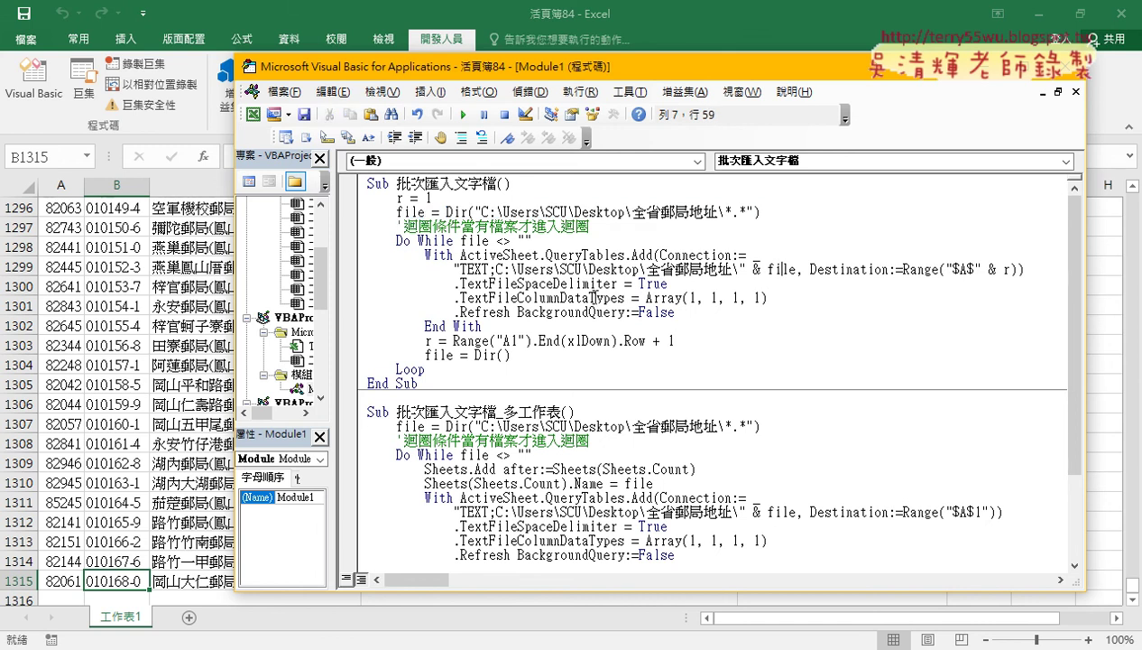
left_click_drag(452, 340, 672, 341)
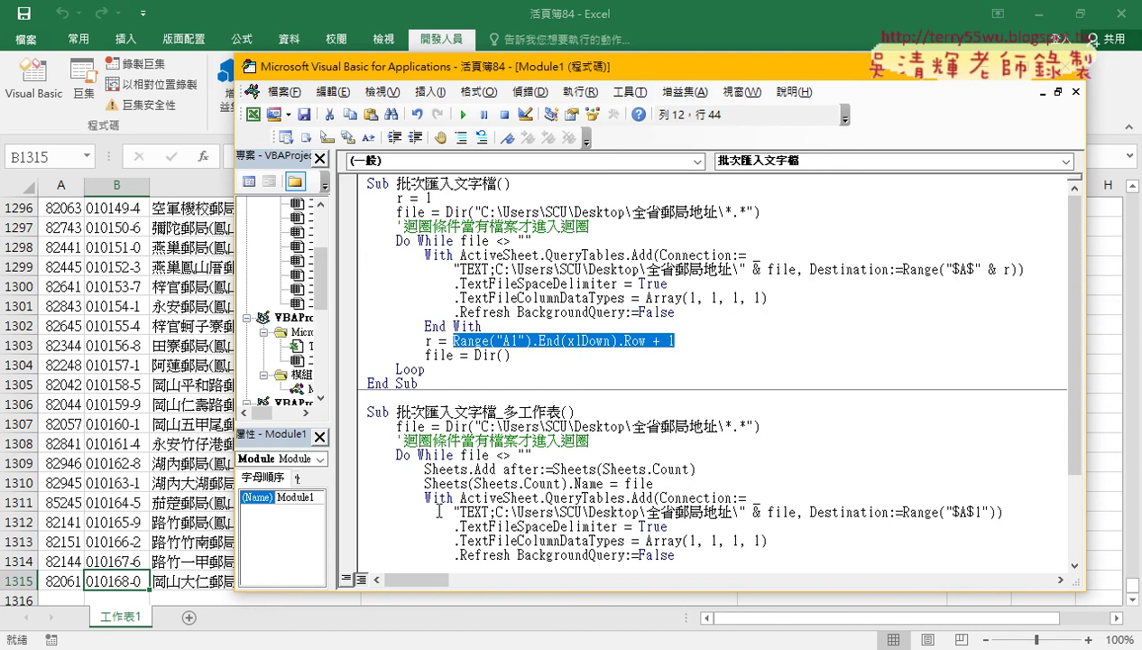
Highlight Sheets.Add in the 批次匯入文字檔_多工作表 macro and place the caret inside it.
scroll(472, 435, "down", 3)
scroll(477, 440, "down", 1)
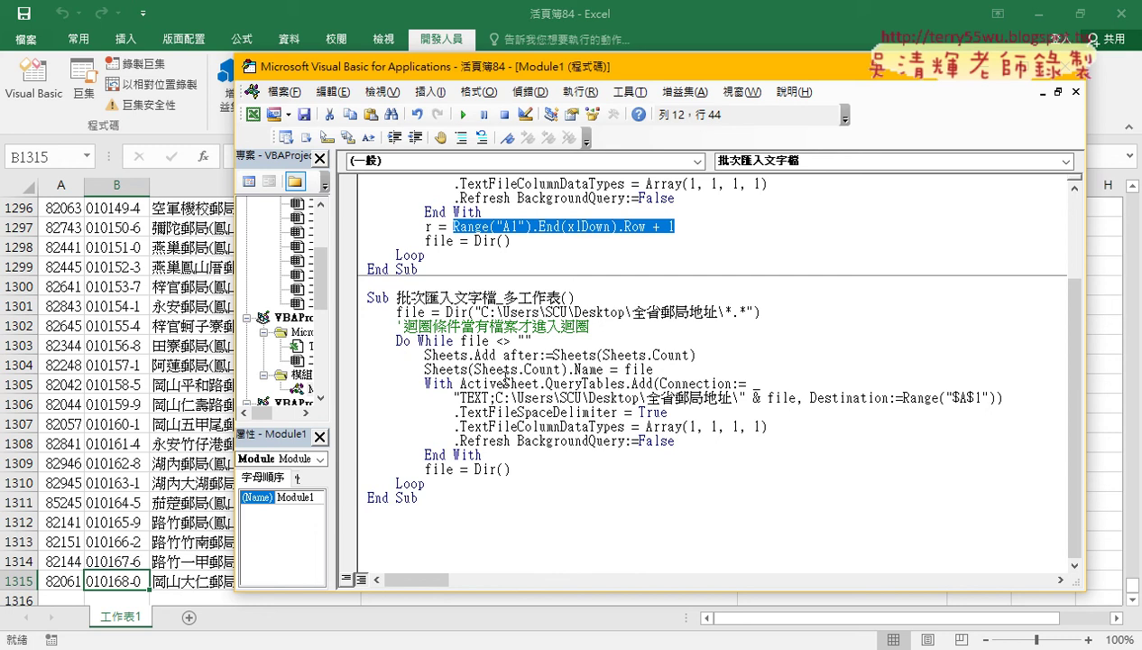
left_click_drag(418, 355, 504, 355)
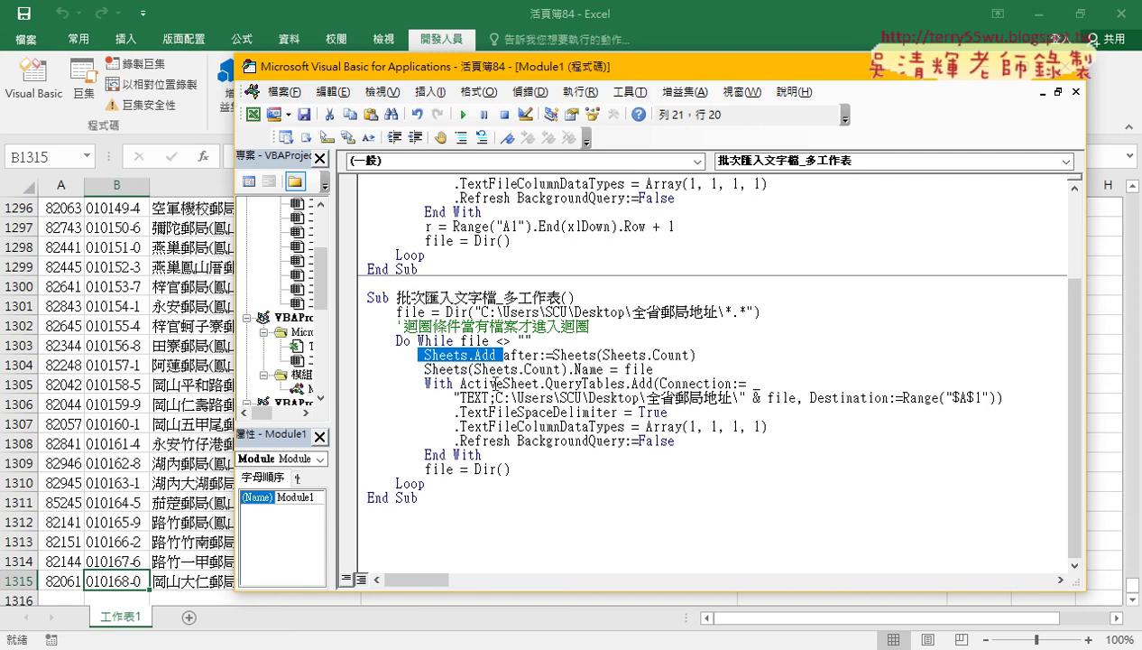
left_click(497, 383)
Run the 批次匯入文字檔_多工作表 macro and scroll back to the first sheet tabs.
left_click(464, 115)
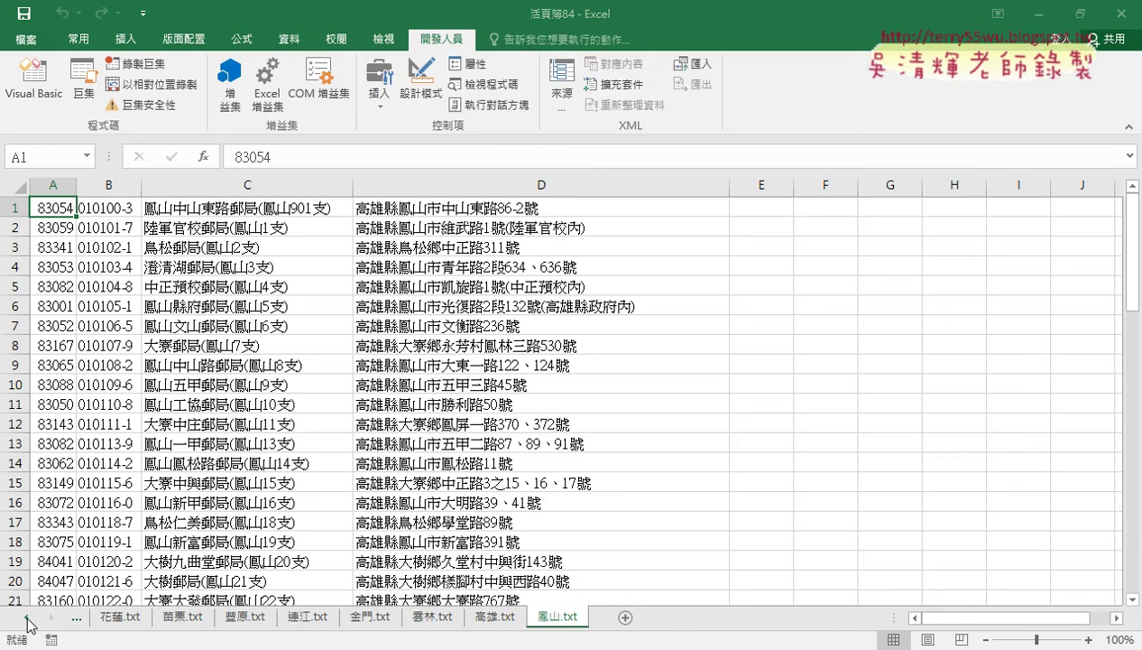
left_click(27, 617)
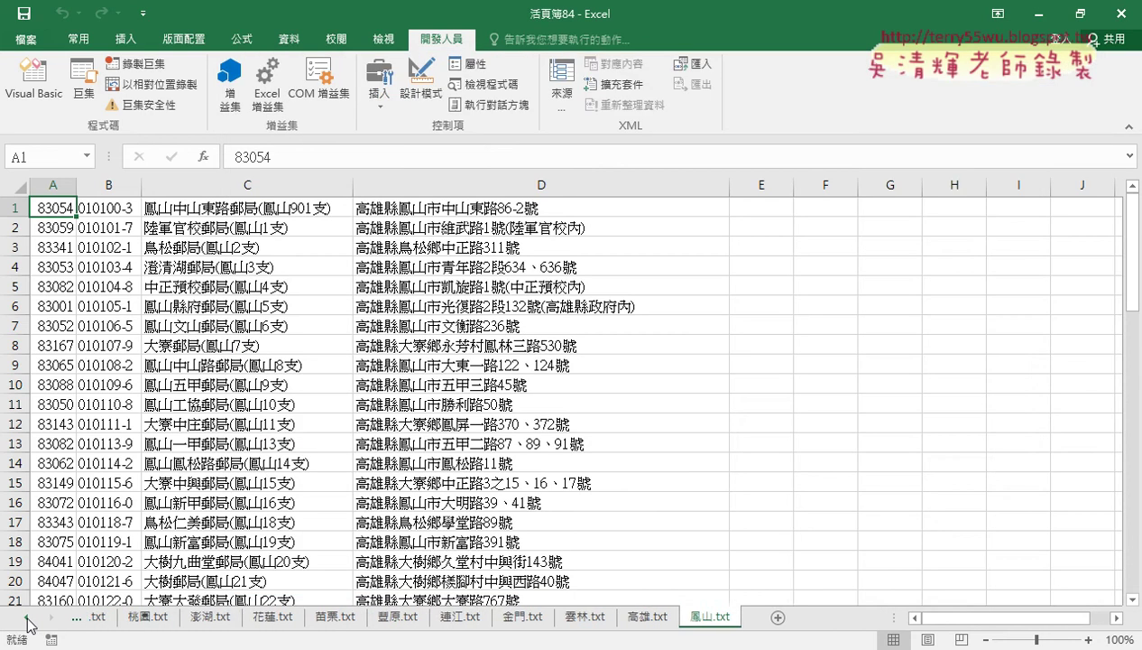
left_click(27, 618)
left_click(27, 617)
left_click(27, 617)
left_click(28, 617)
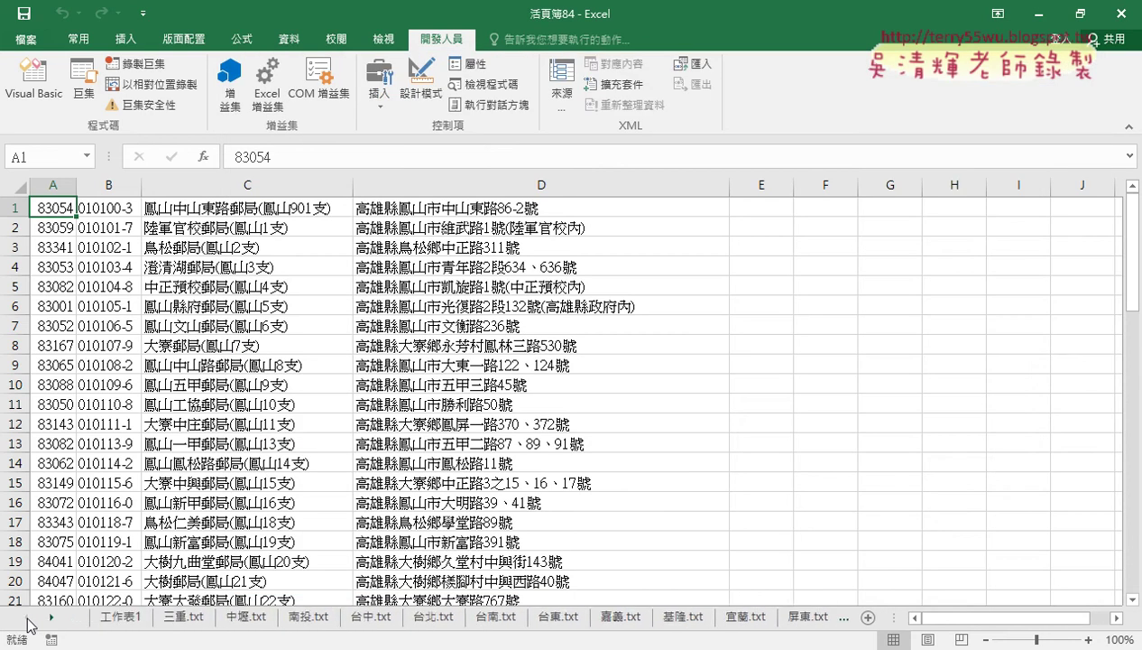
Check the 三重.txt, 中壢.txt, 南投.txt and 台中.txt sheets, then return to Google Drive.
left_click(188, 619)
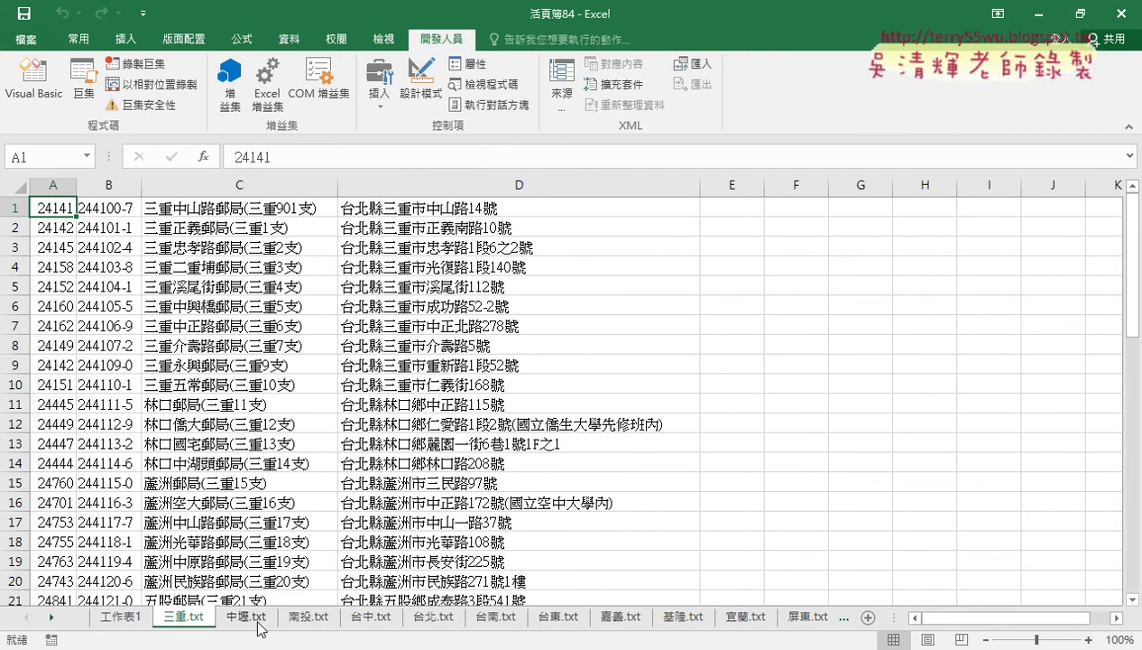
left_click(260, 622)
left_click(316, 620)
left_click(365, 621)
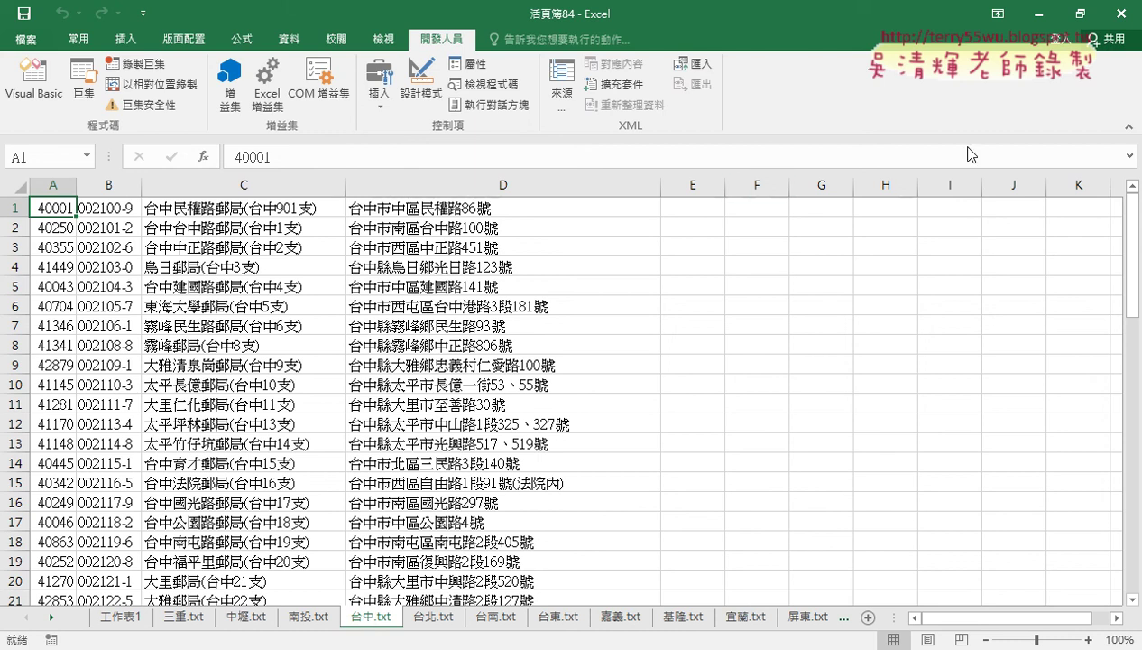
left_click(1038, 20)
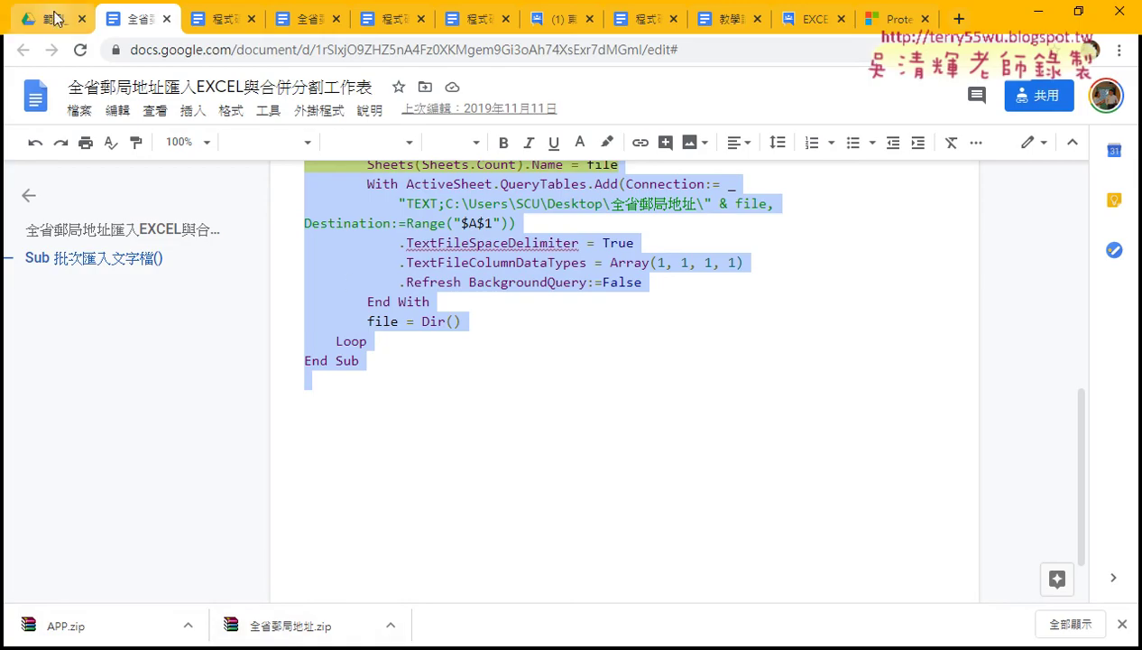
left_click(54, 18)
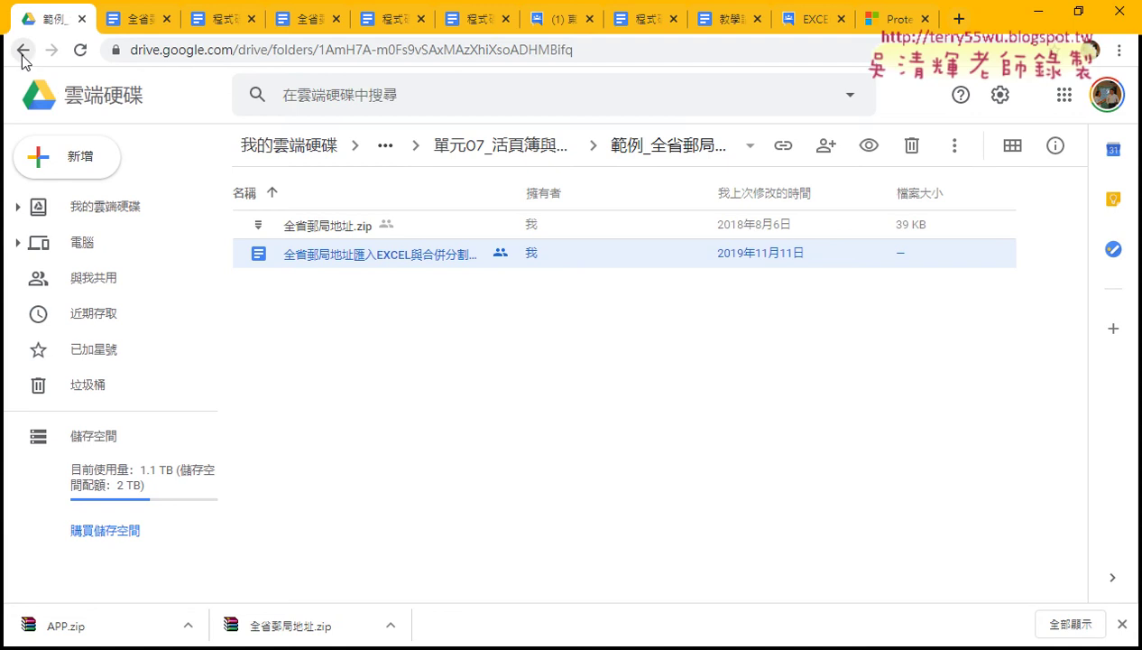
Go back to 單元07, open 範例_國產機車車型耗能證明 and select its 國產機車車型耗能證明.zip file.
left_click(23, 53)
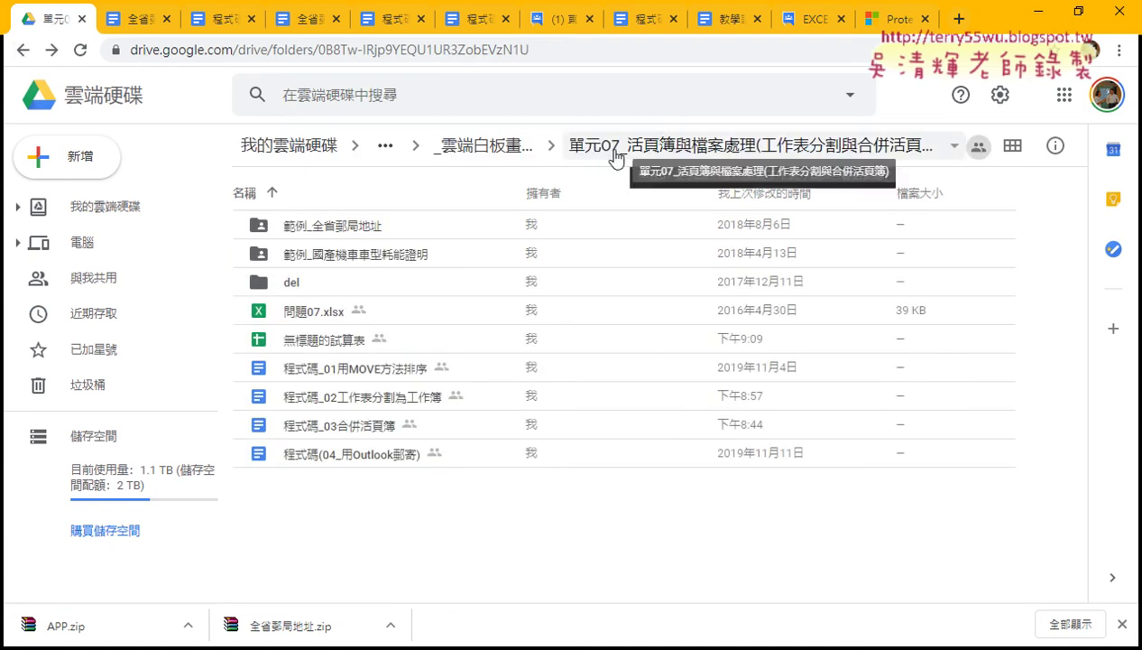
left_click(361, 228)
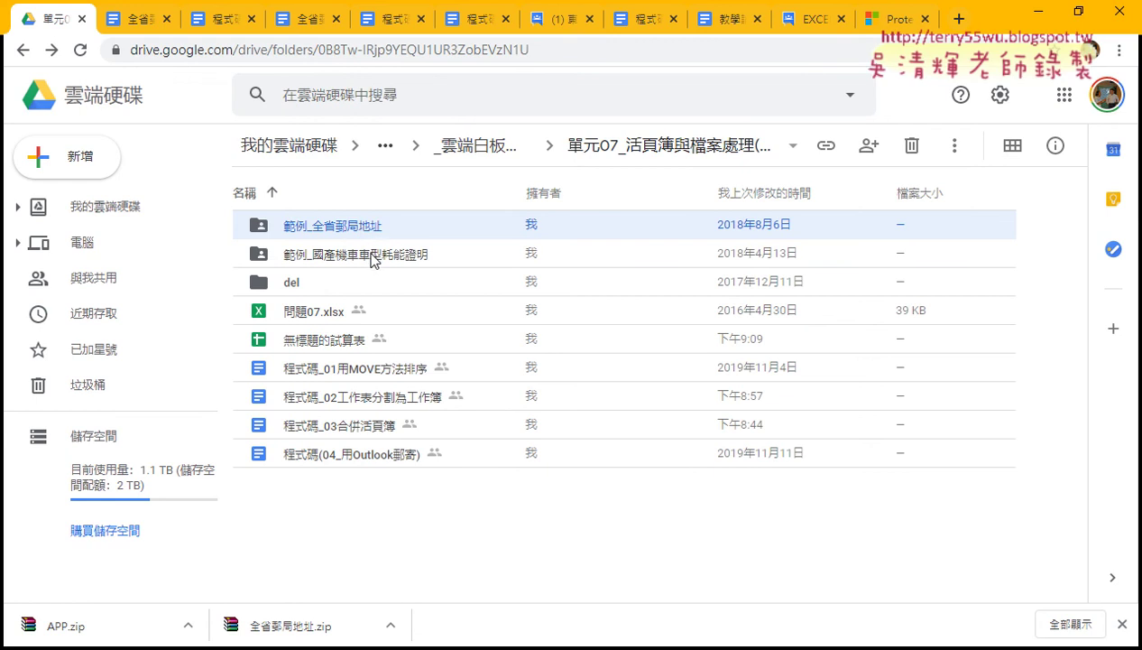
double_click(370, 258)
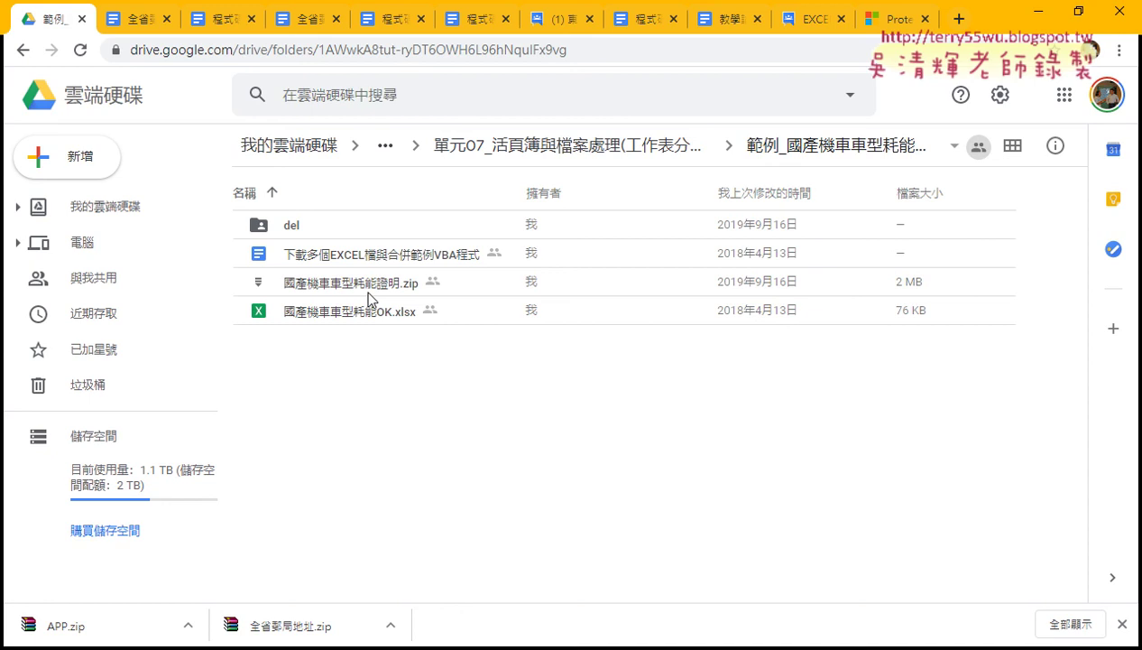
left_click(365, 288)
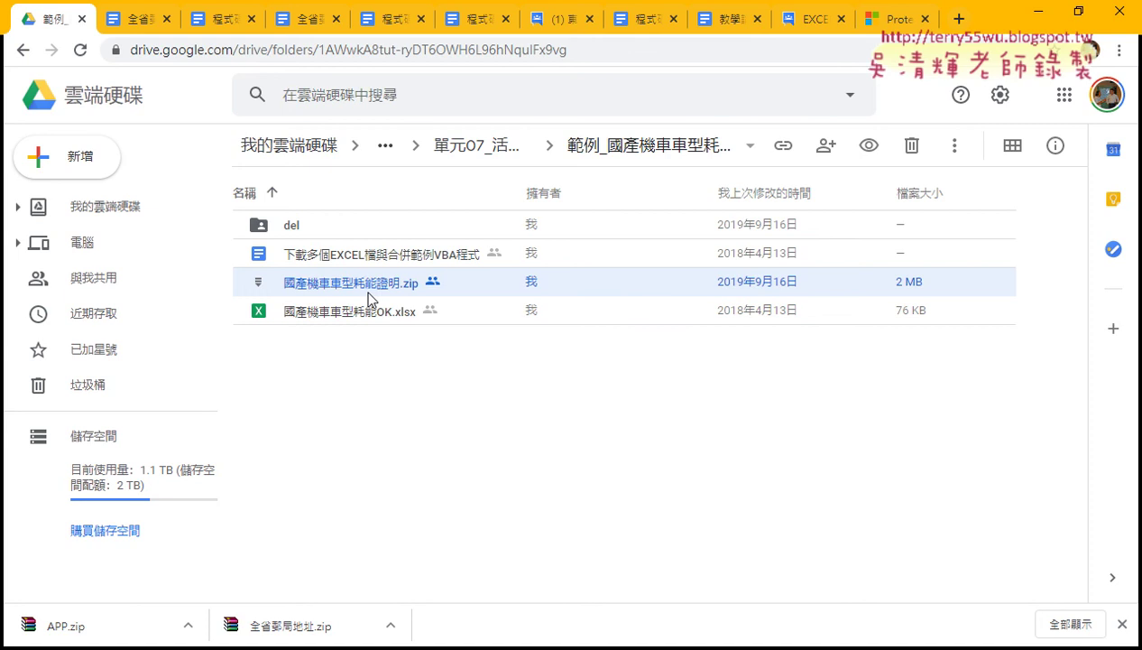
Read the 下載多個EXCEL檔與合併範例VBA程式 guide in Google Docs, then return to the Drive listing.
double_click(370, 256)
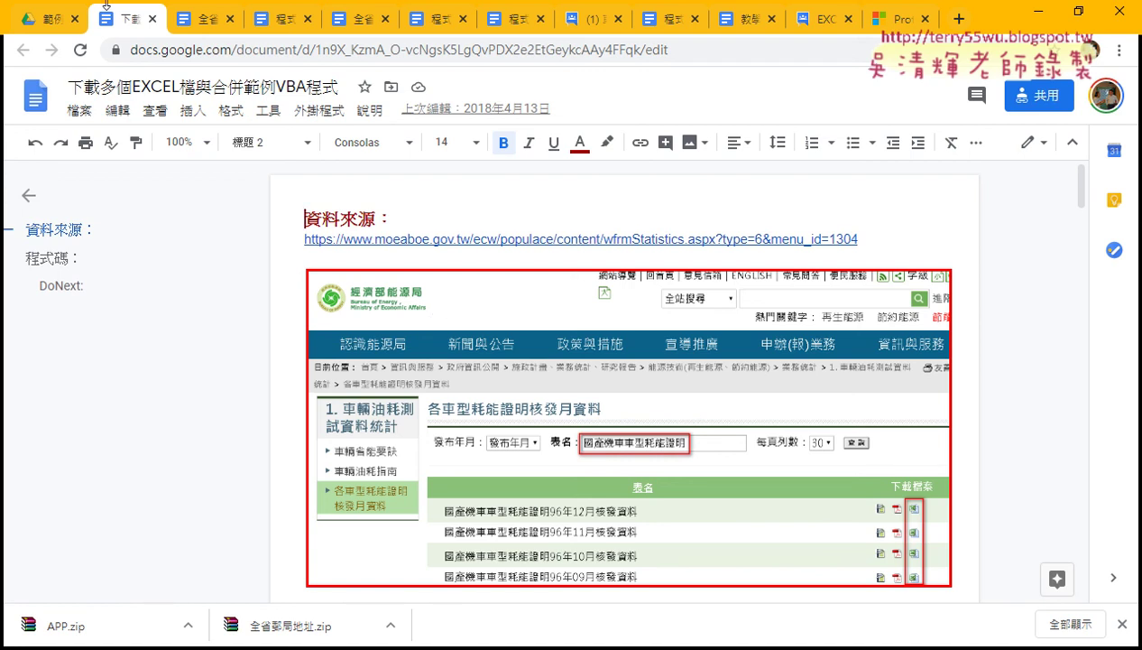
left_click(45, 20)
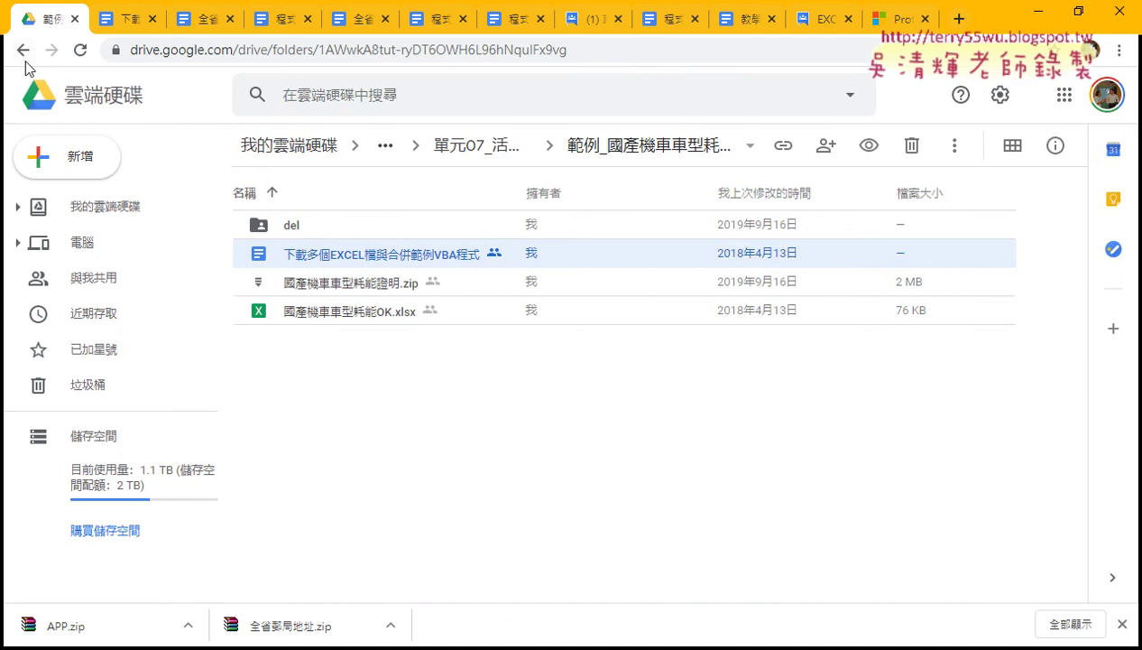
Navigate to 單元08's 範例：自動批次匯入圖片與超連結 folder, then minimize the browser.
left_click(24, 51)
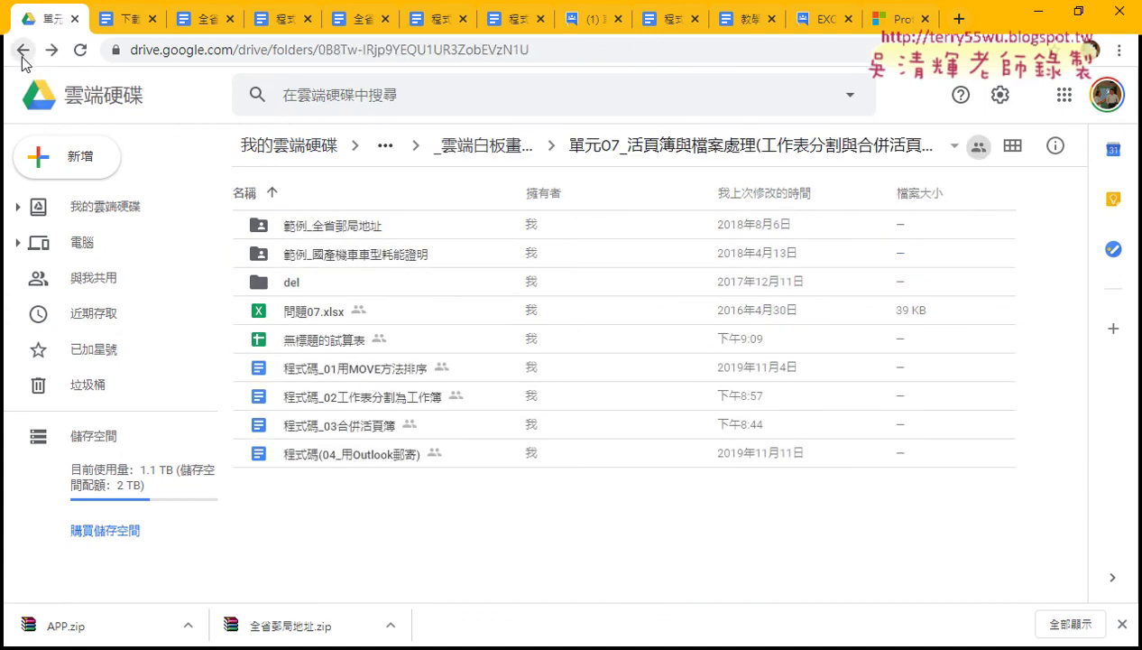
left_click(23, 52)
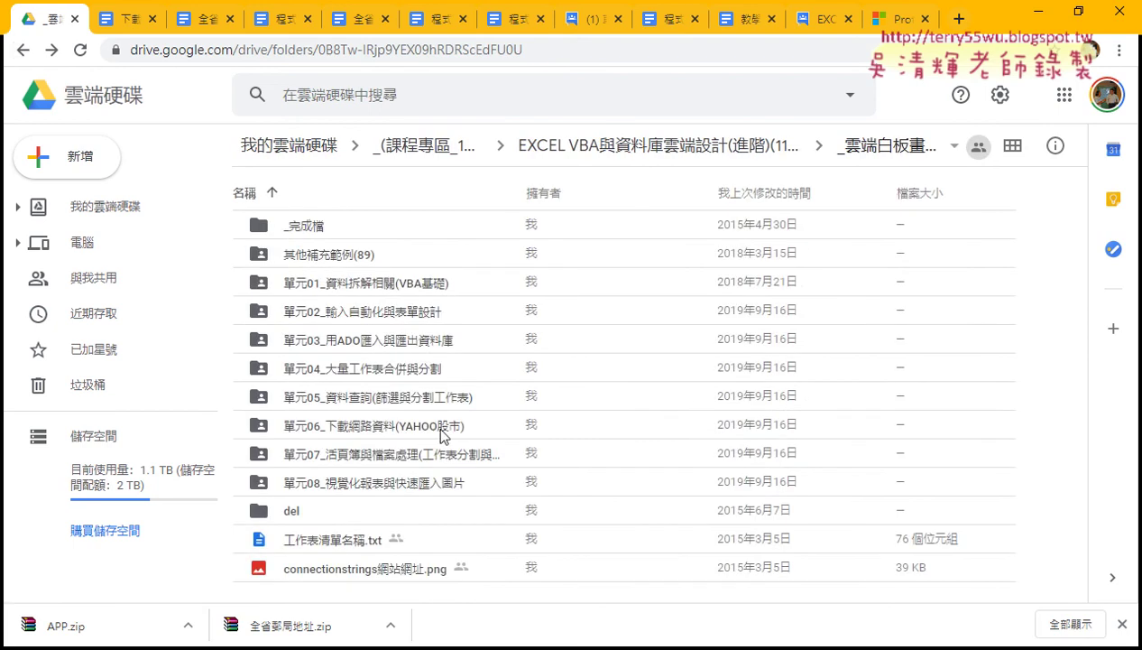
double_click(406, 483)
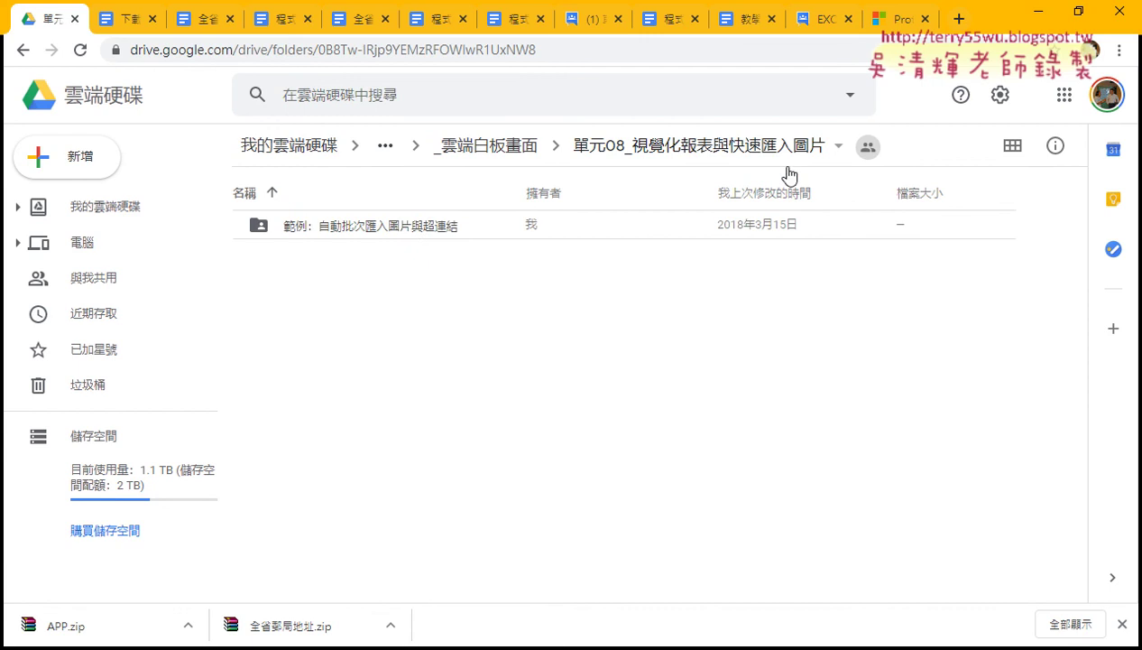
double_click(401, 236)
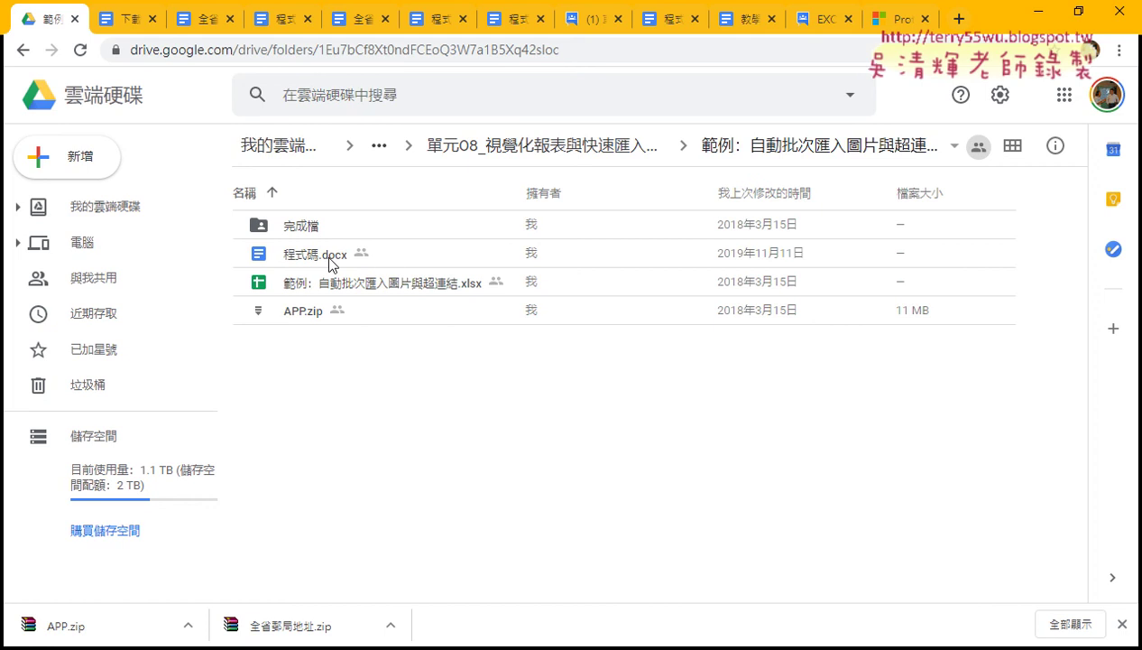
left_click(1038, 13)
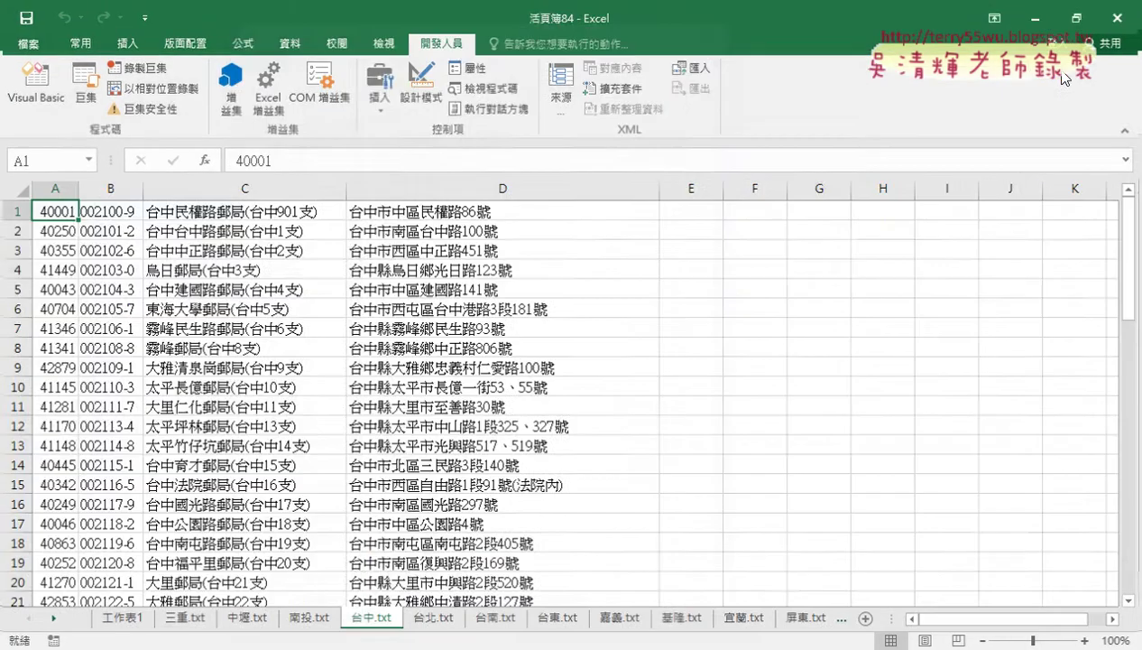
Close the VBA editor and 活頁簿84 without saving, then minimize Excel.
left_click(1060, 67)
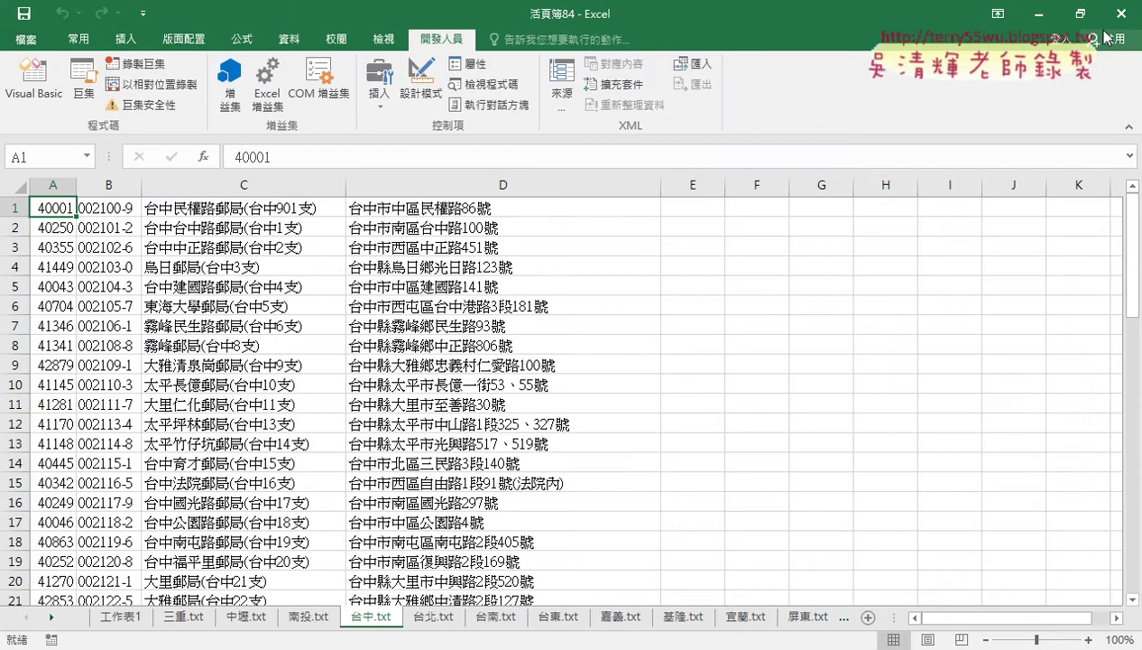
left_click(1117, 14)
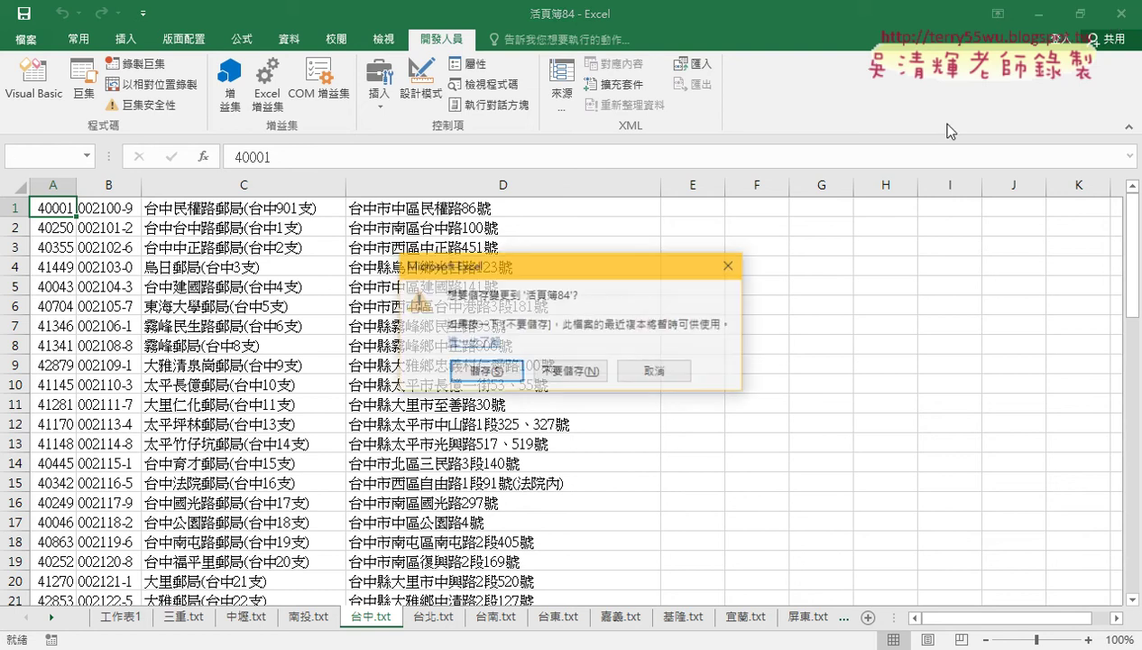
left_click(566, 369)
left_click(1038, 12)
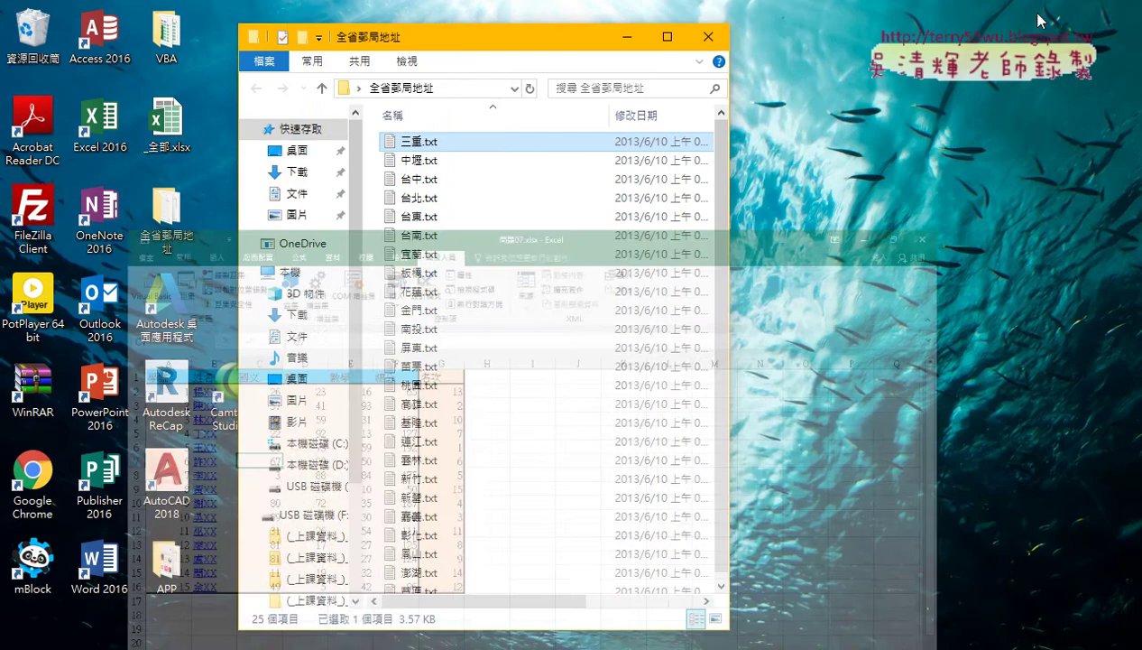
Close the 全省郵局地址 window, open the desktop APP folder and preview its first PNG in Photos.
left_click_drag(455, 40, 688, 37)
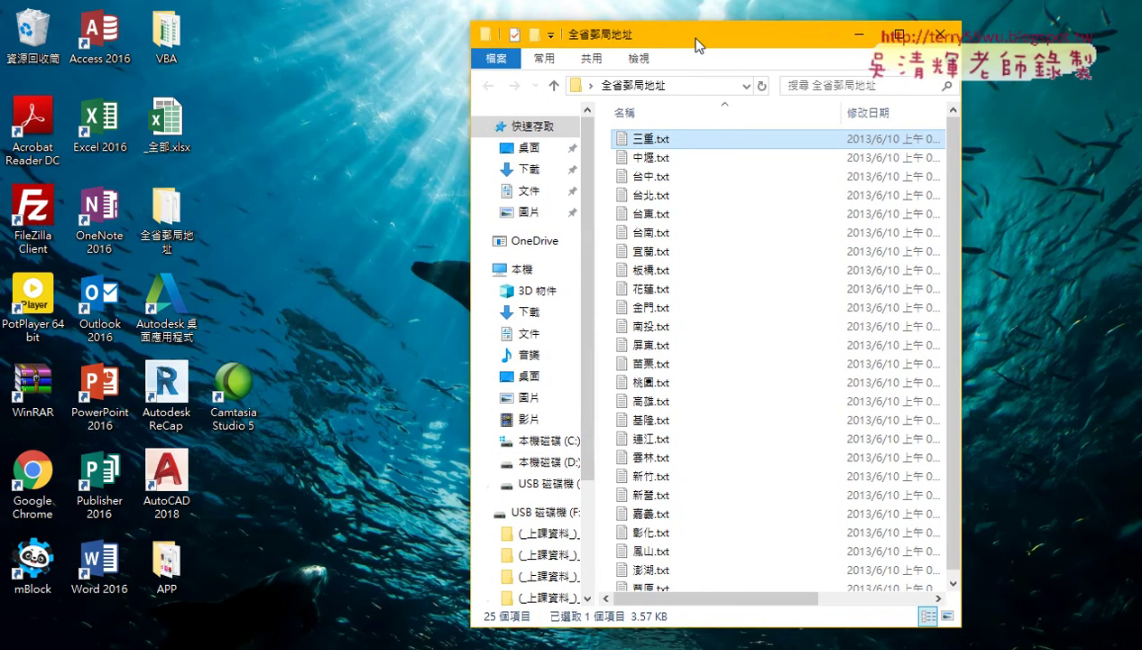
left_click(948, 37)
double_click(187, 550)
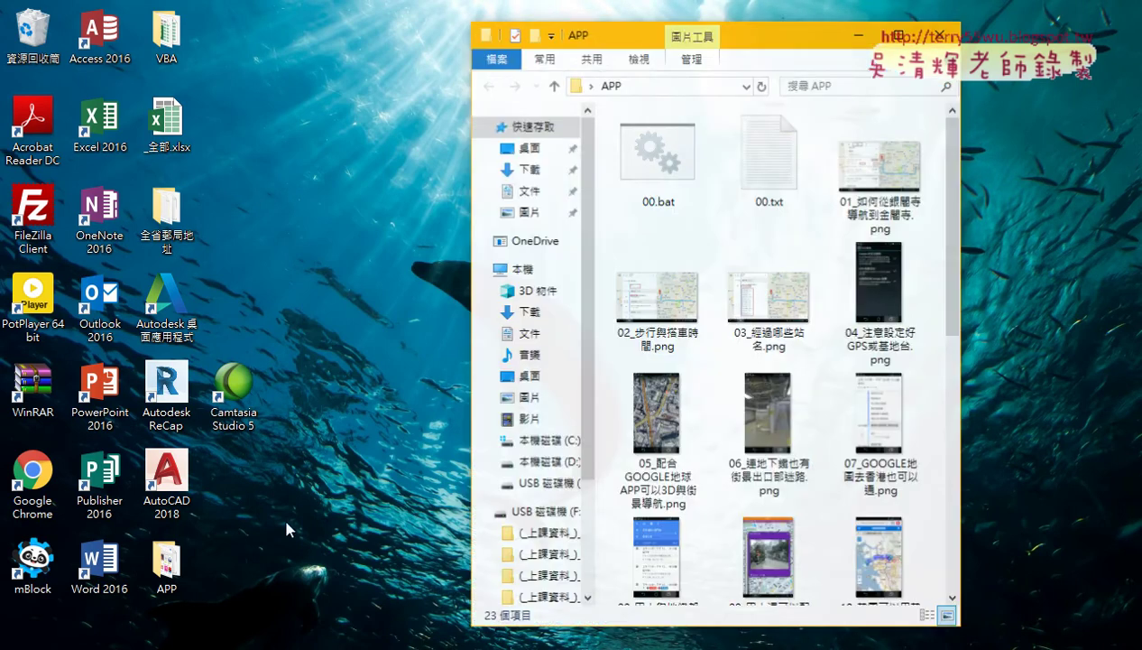
scroll(842, 318, "down", 3)
scroll(842, 321, "up", 3)
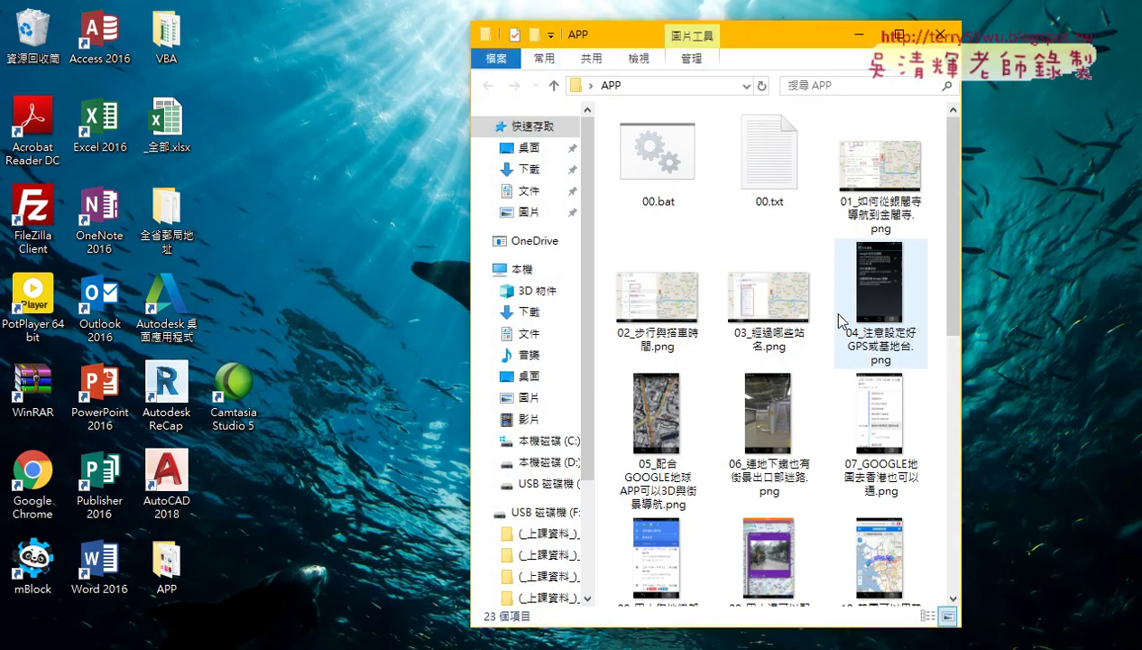
left_click(891, 212)
double_click(891, 213)
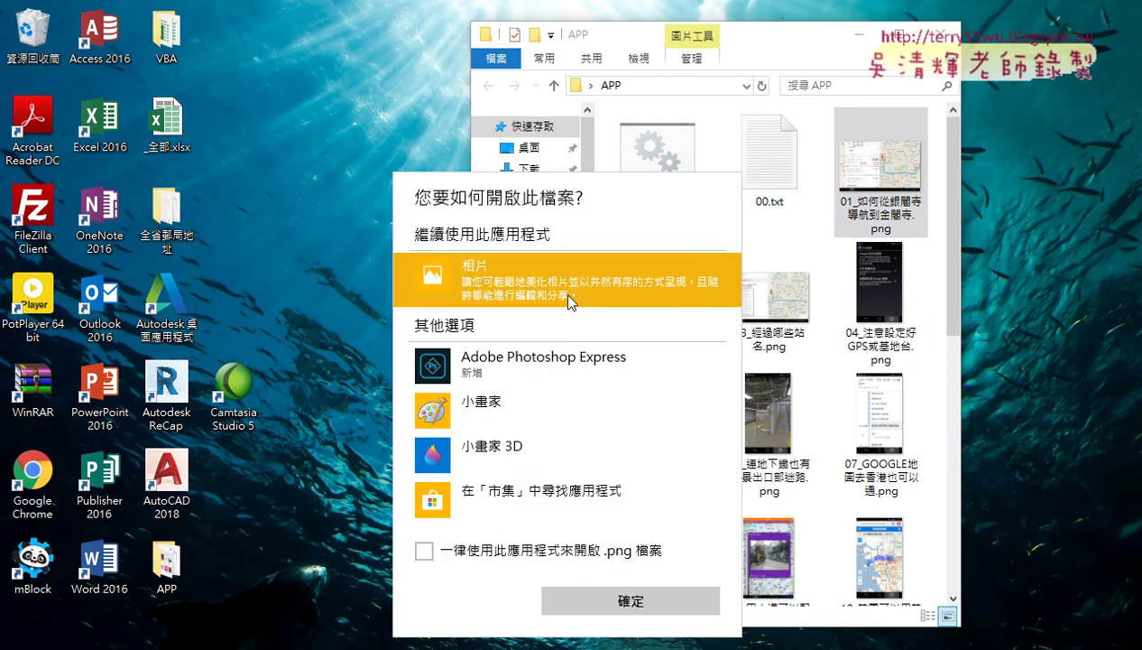
left_click(615, 600)
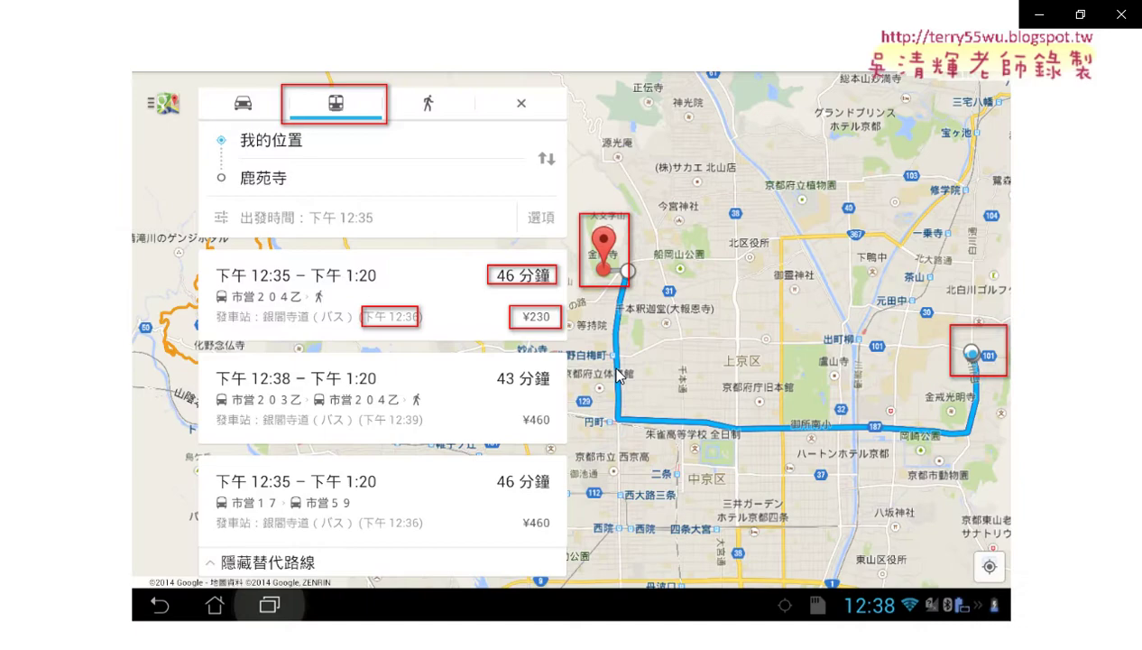
left_click(1112, 18)
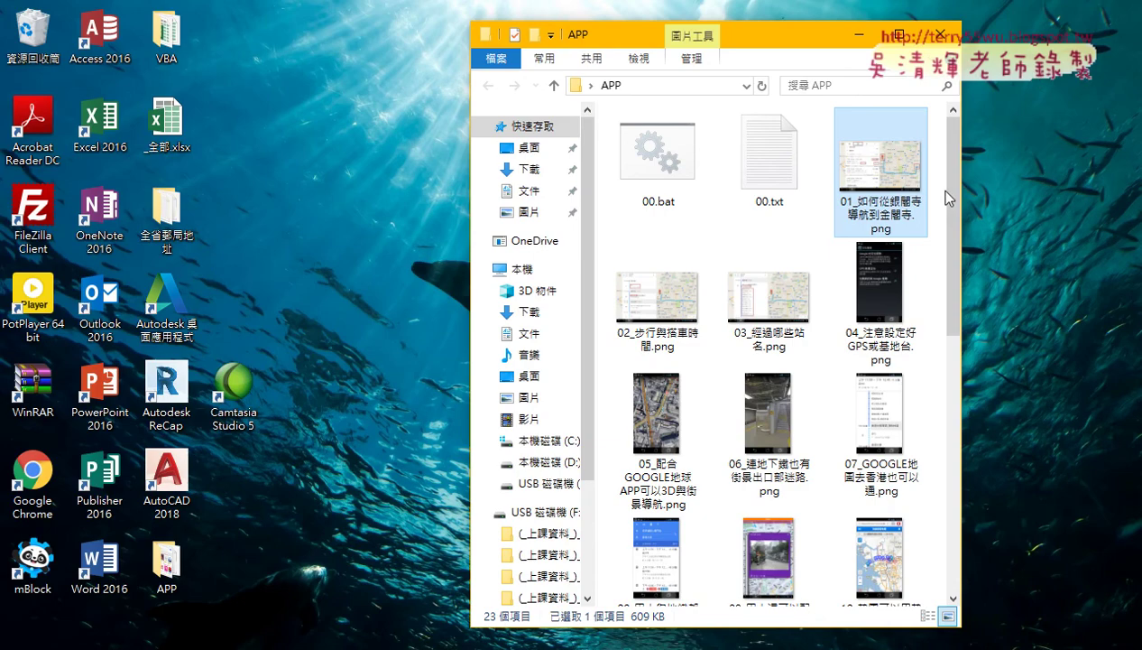
left_click_drag(947, 196, 953, 447)
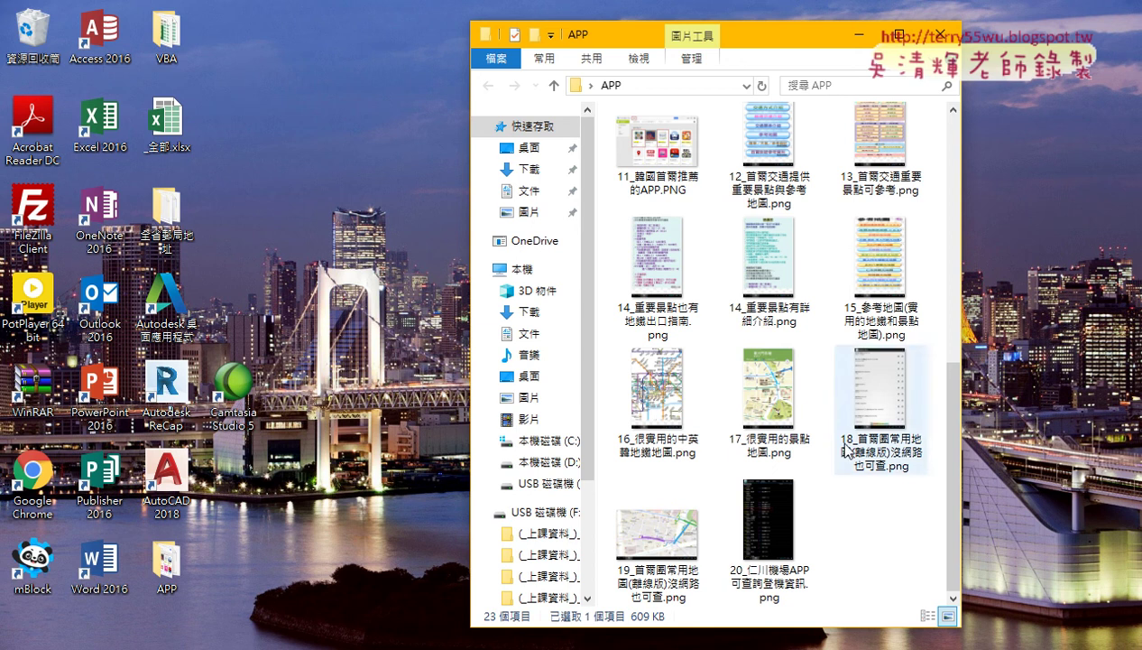
From _全部.xlsx, create a new blank workbook 活頁簿85.
mouse_move(378, 642)
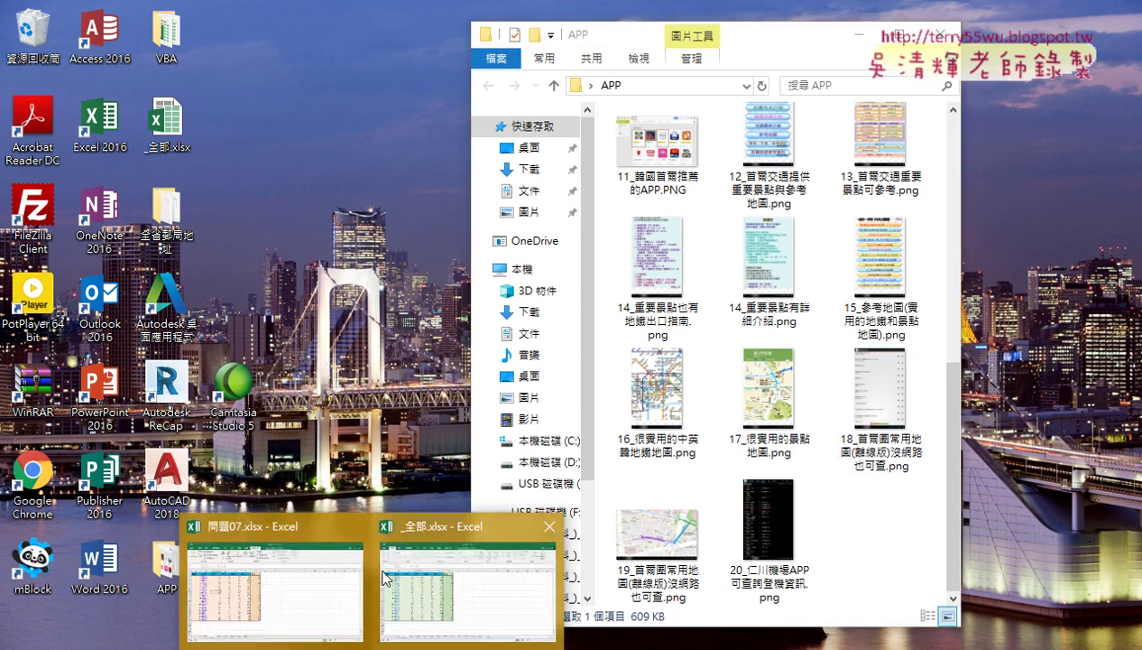
left_click(454, 588)
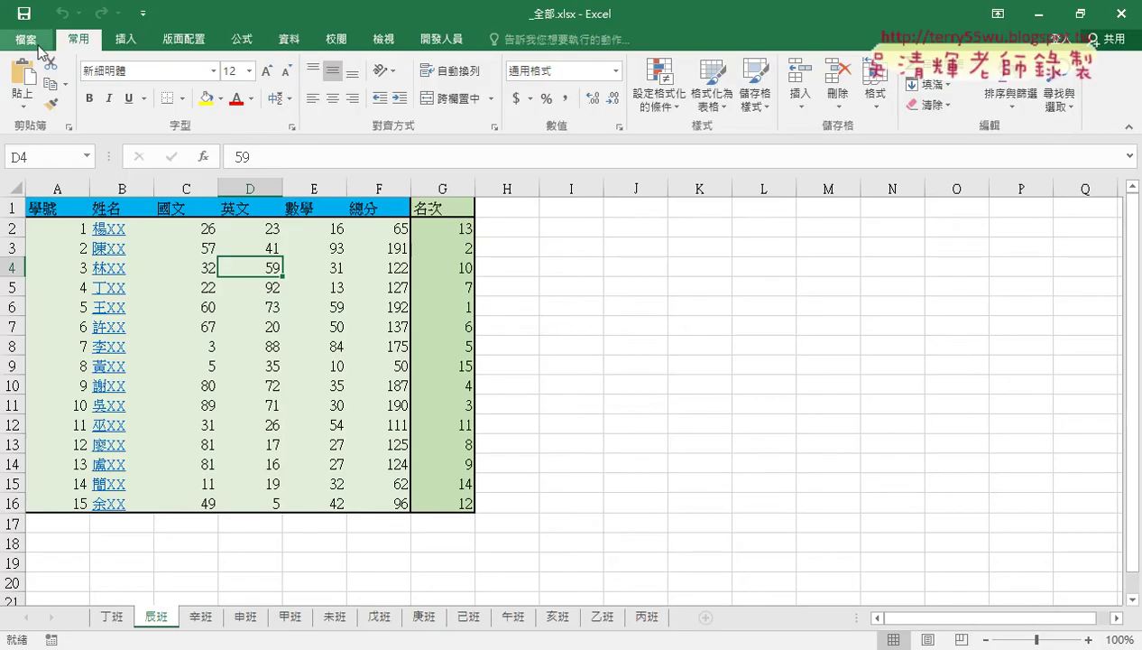
left_click(27, 40)
left_click(48, 117)
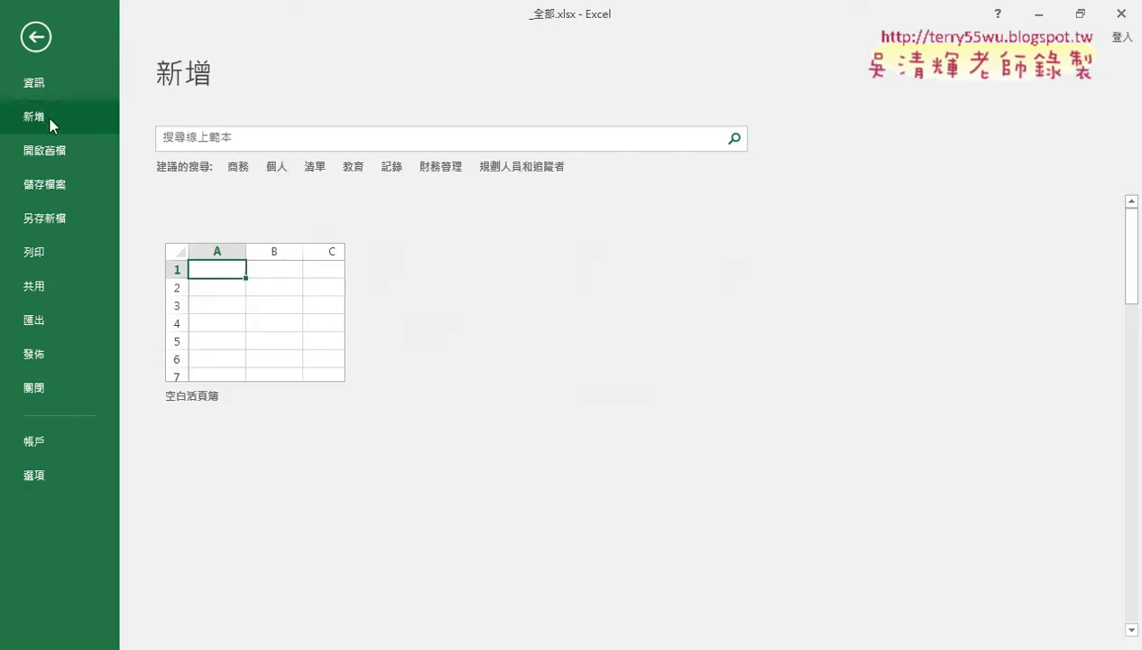
left_click(214, 296)
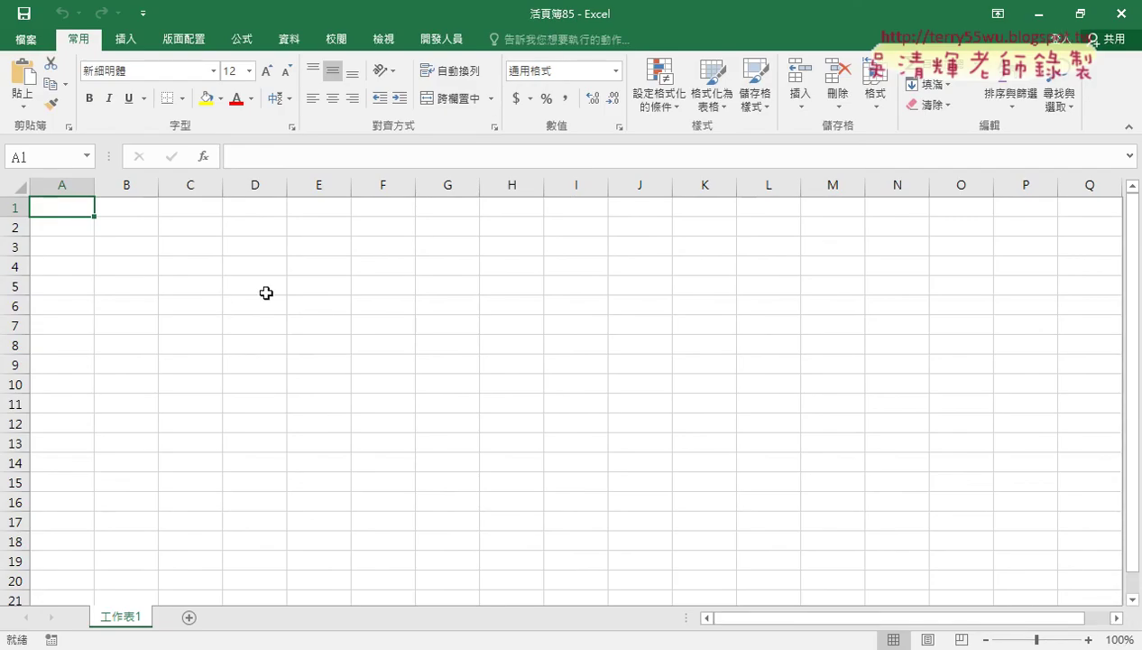
Open the Visual Basic editor and insert an empty Module1 into 活頁簿85's project.
left_click(442, 39)
left_click(46, 93)
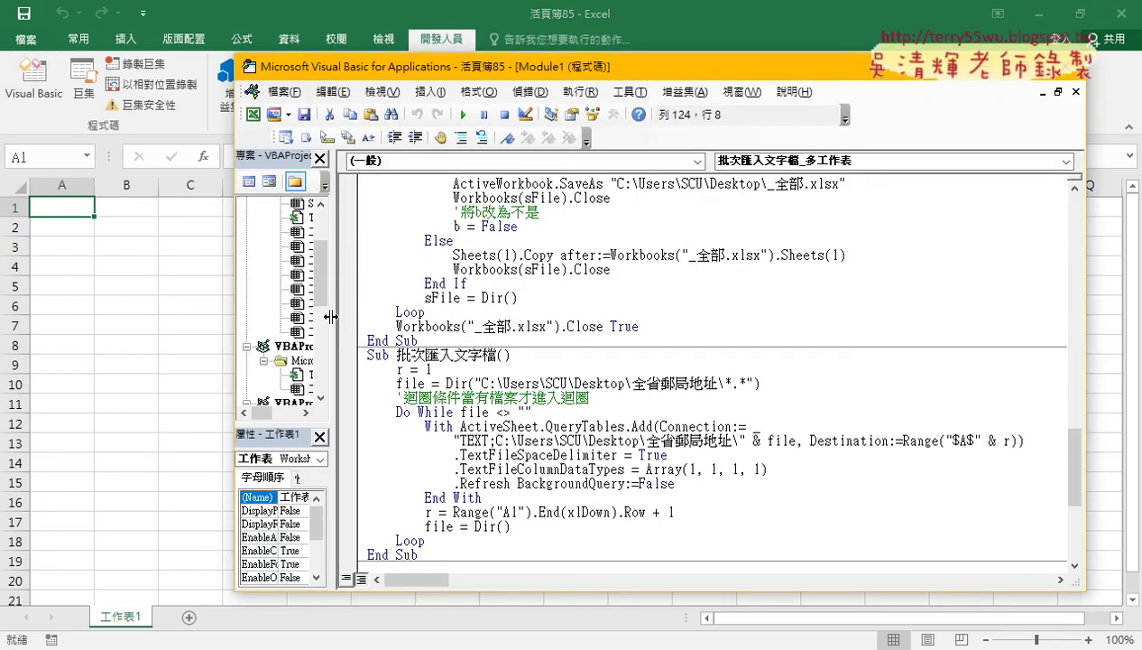
mouse_move(331, 316)
left_mouse_down()
mouse_move(492, 315)
mouse_move(476, 245)
mouse_move(479, 397)
mouse_move(481, 352)
left_mouse_up()
right_click(341, 246)
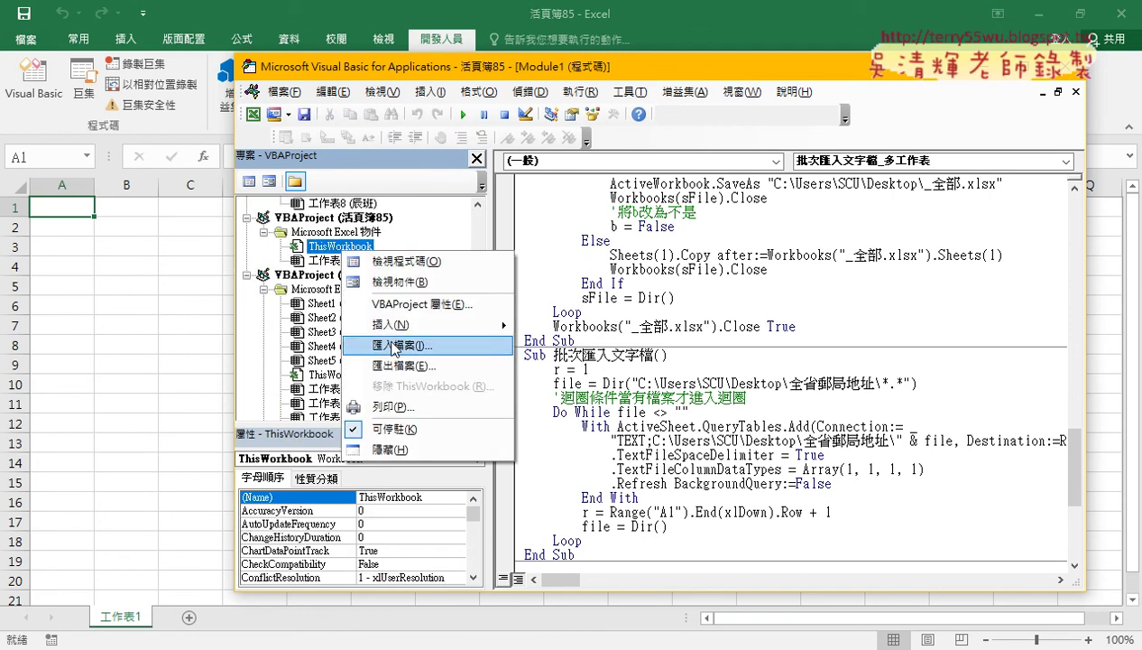
mouse_move(420, 323)
left_click(564, 347)
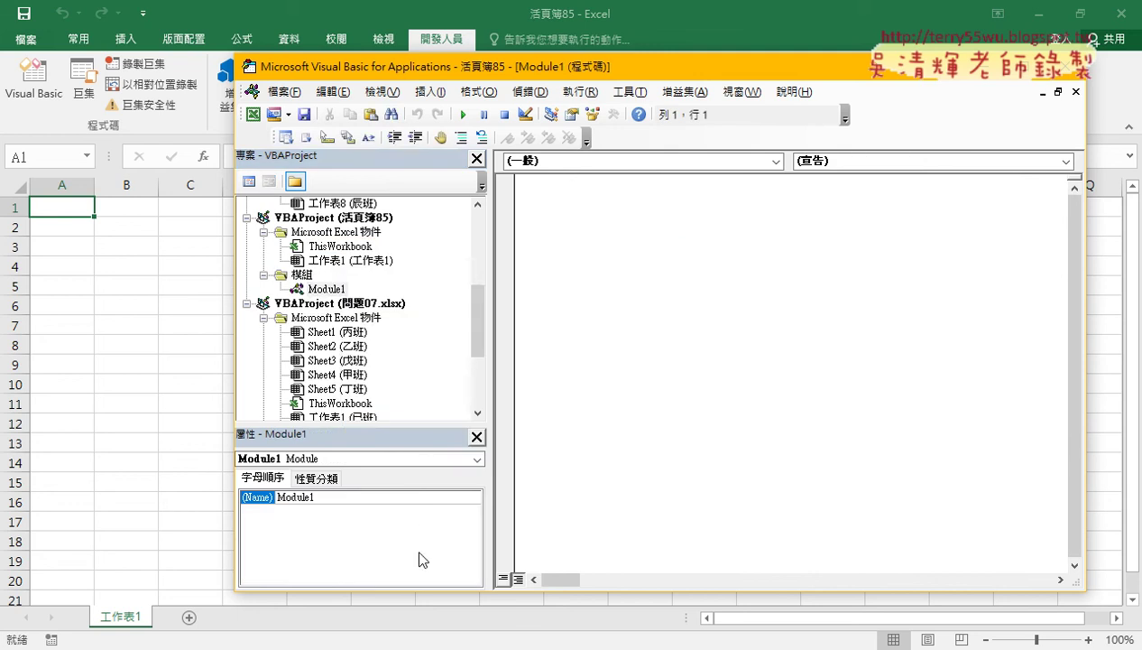
left_click(346, 646)
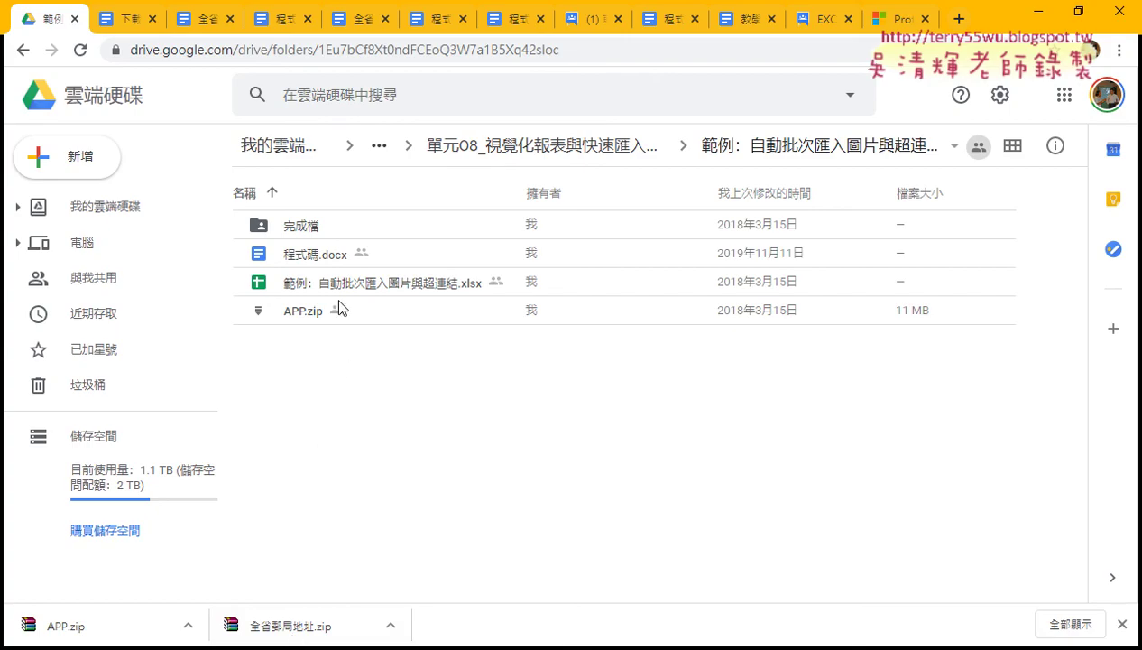
Open 程式碼.docx, copy all its 縮圖 and 刪除所有圖文 macro code, and switch to the VBA editor.
double_click(329, 256)
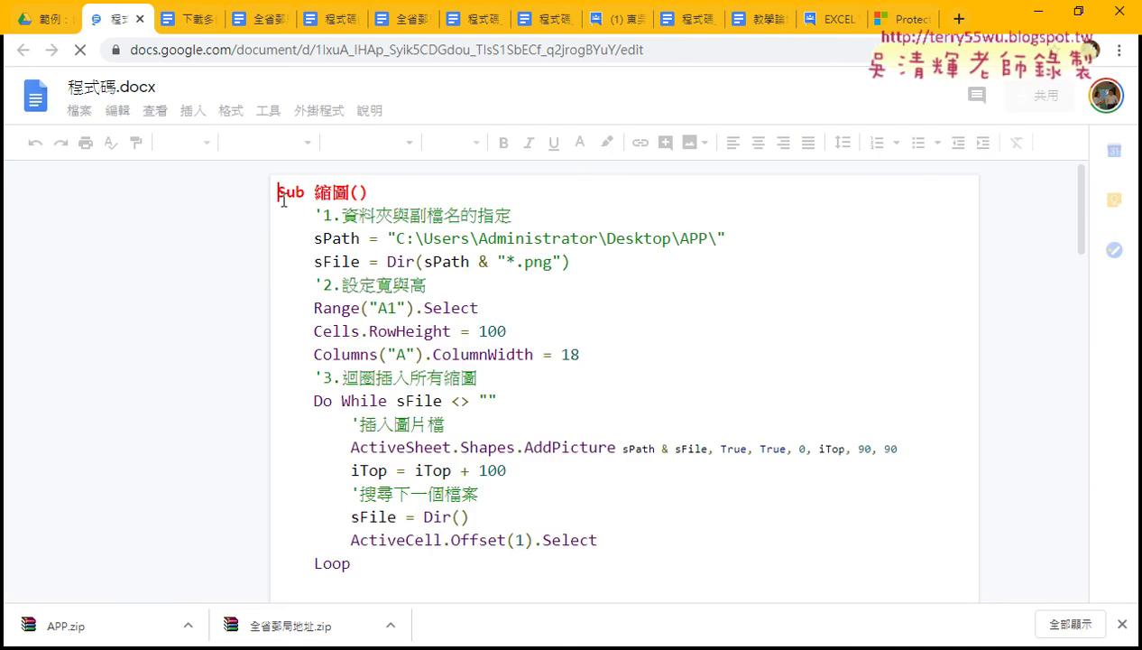
left_click_drag(279, 192, 365, 470)
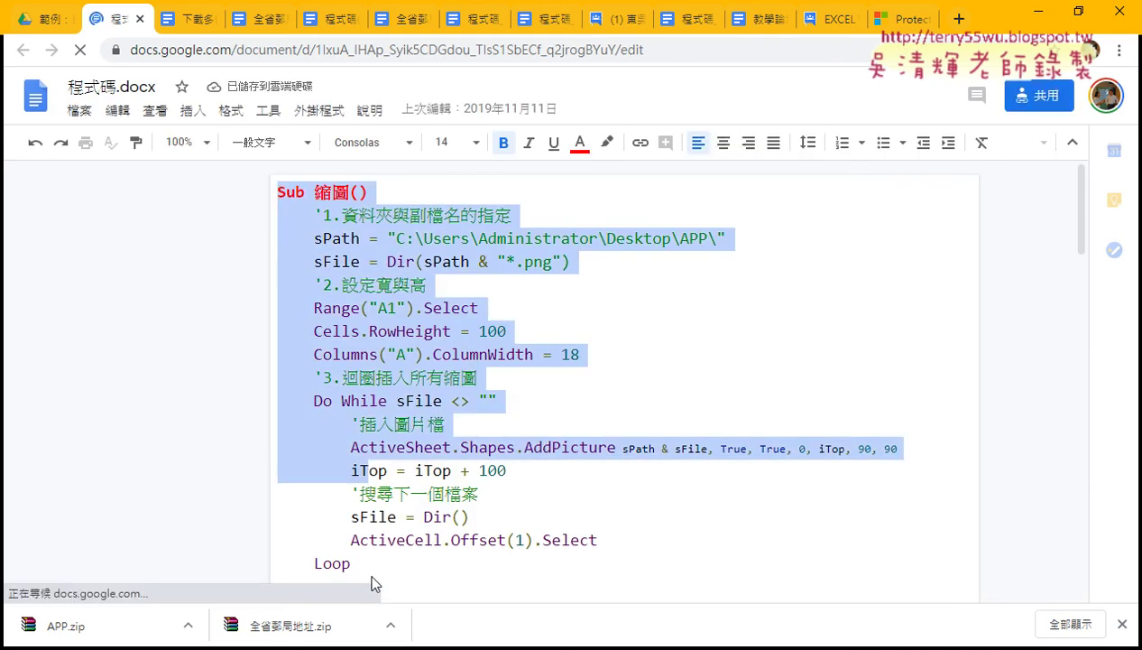
left_click_drag(375, 583, 368, 565)
scroll(372, 560, "down", 2)
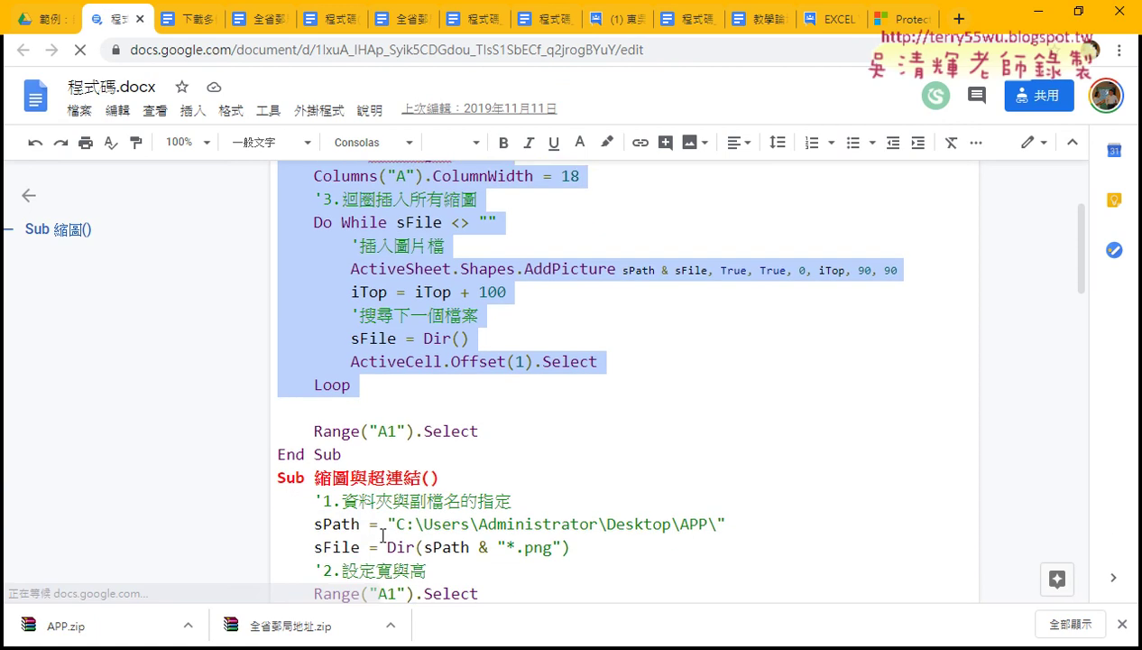
left_click(341, 456)
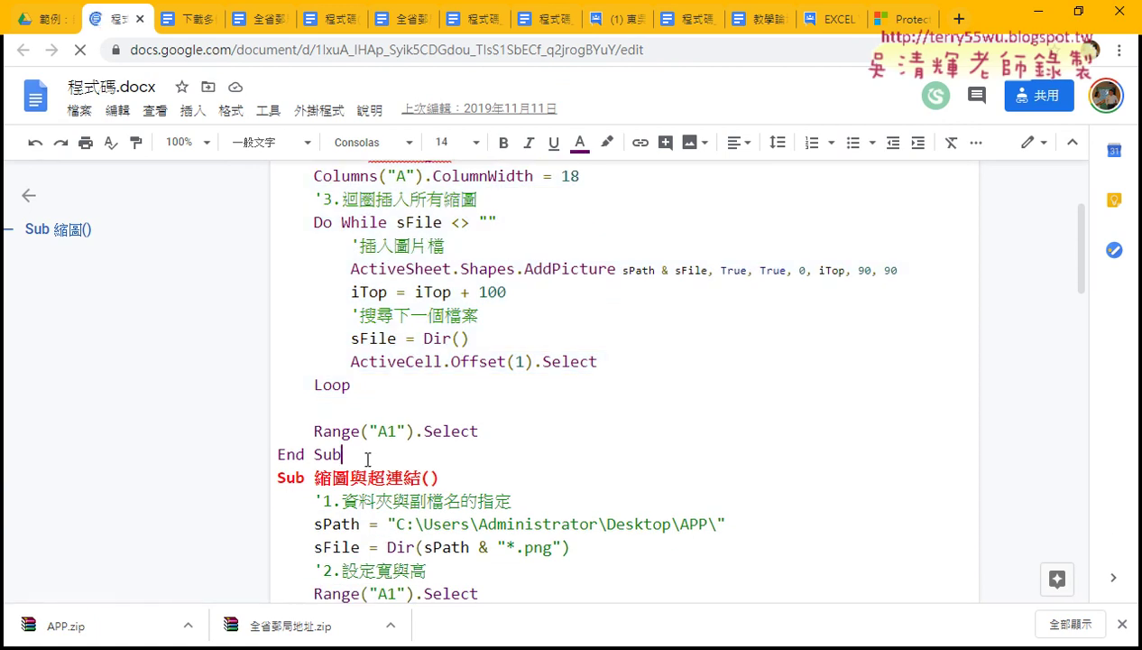
scroll(367, 460, "up", 2)
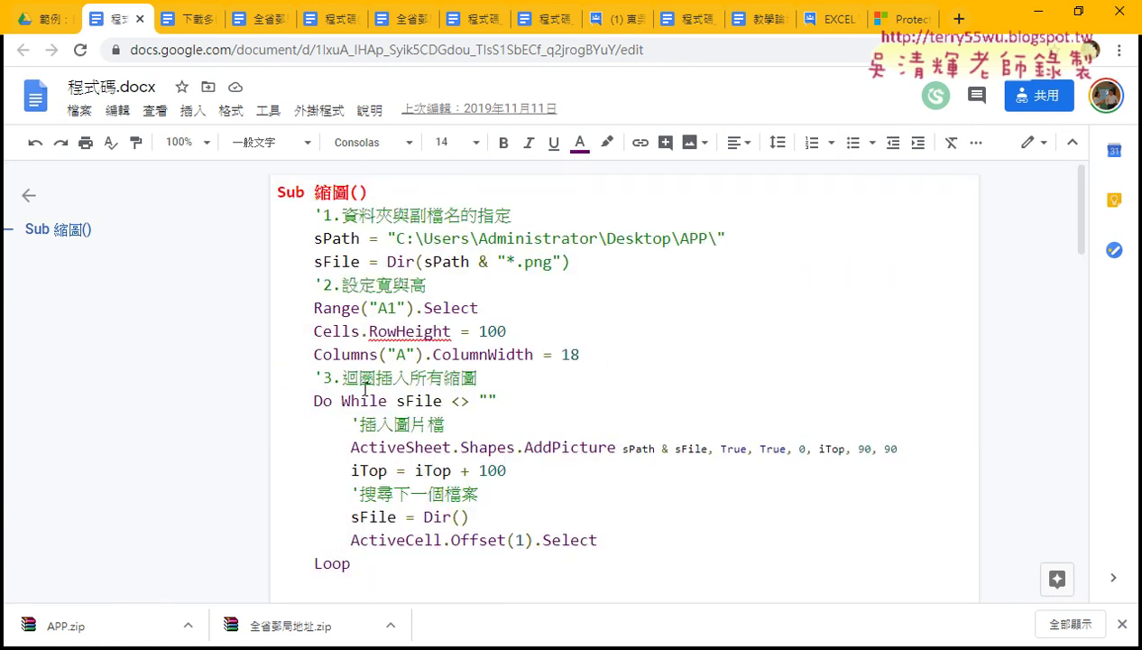
scroll(366, 388, "down", 2)
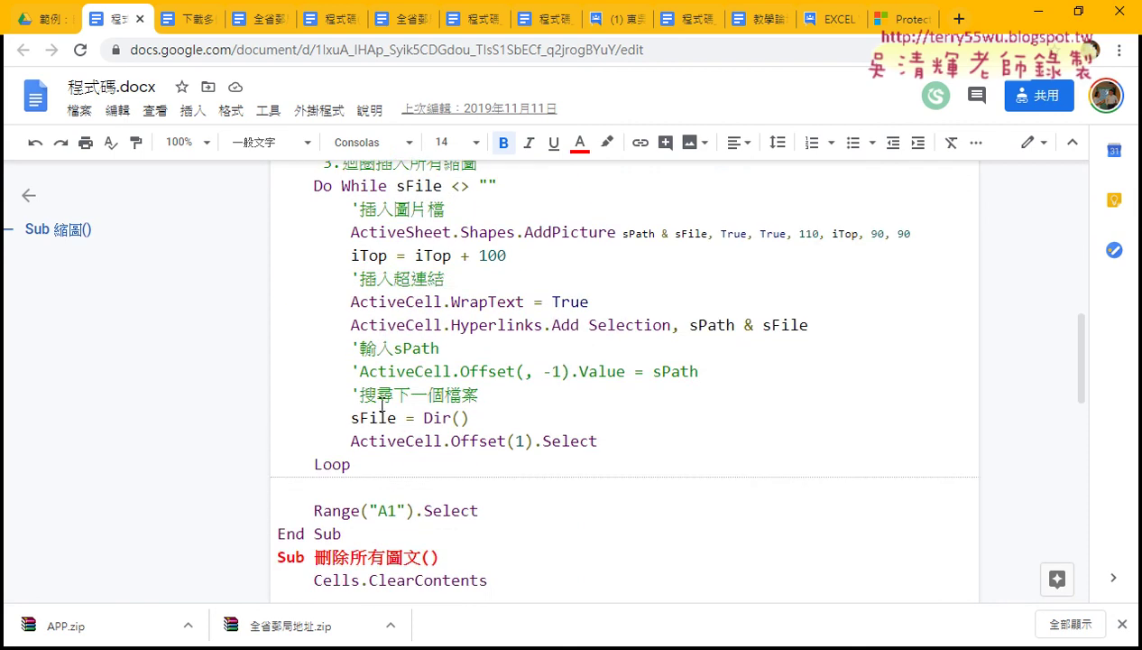
scroll(382, 406, "down", 3)
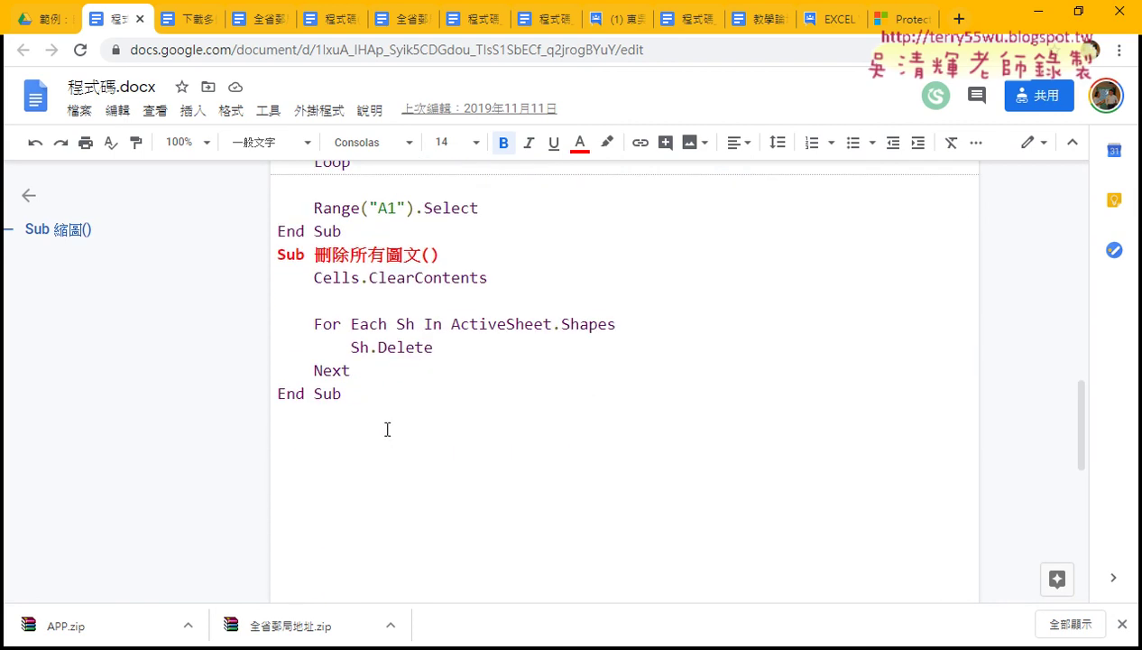
key("ctrl+a")
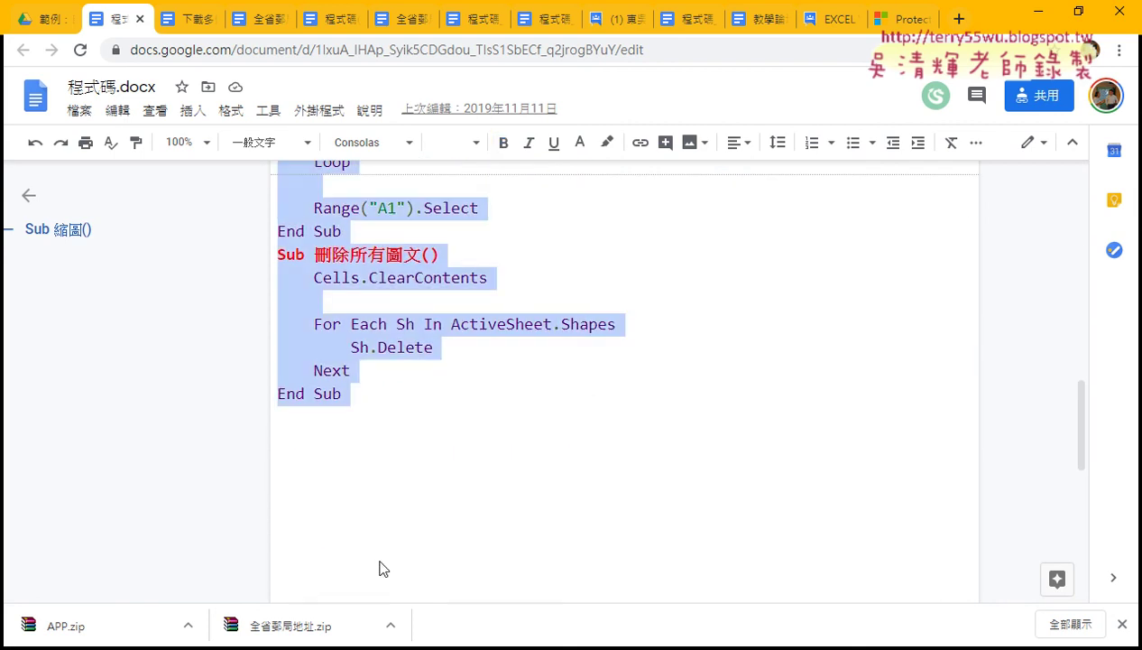
left_click(376, 638)
left_click(668, 560)
Paste the macro code into Module1 and select the folder path in the sPath line.
right_click(589, 285)
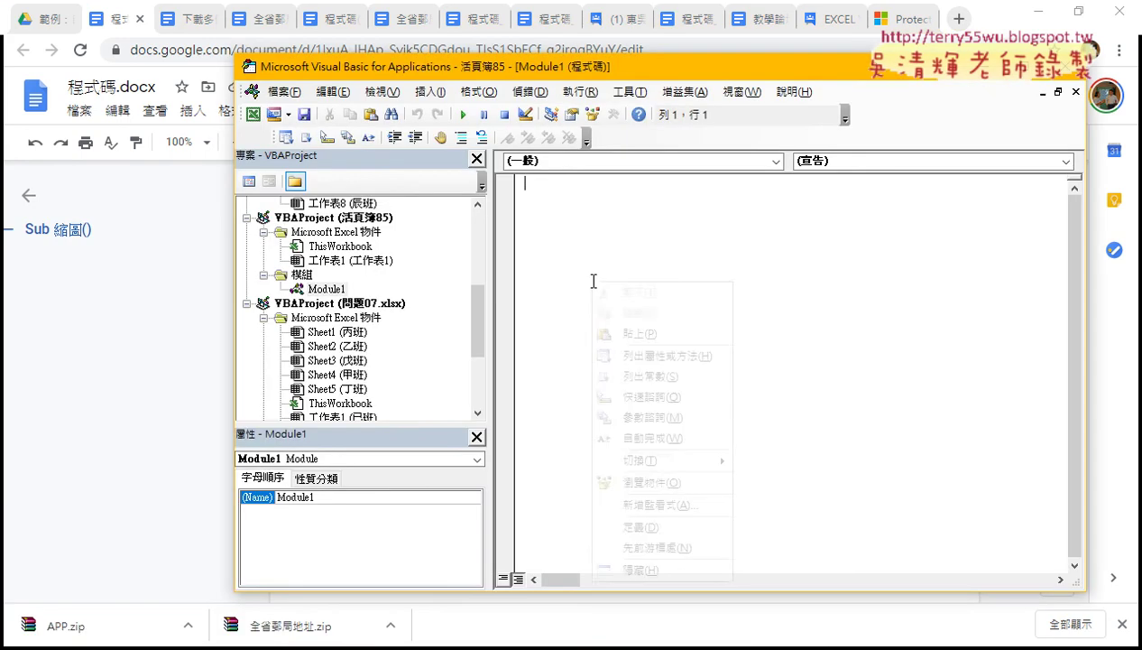
left_click(631, 353)
scroll(634, 285, "up", 5)
scroll(633, 285, "up", 4)
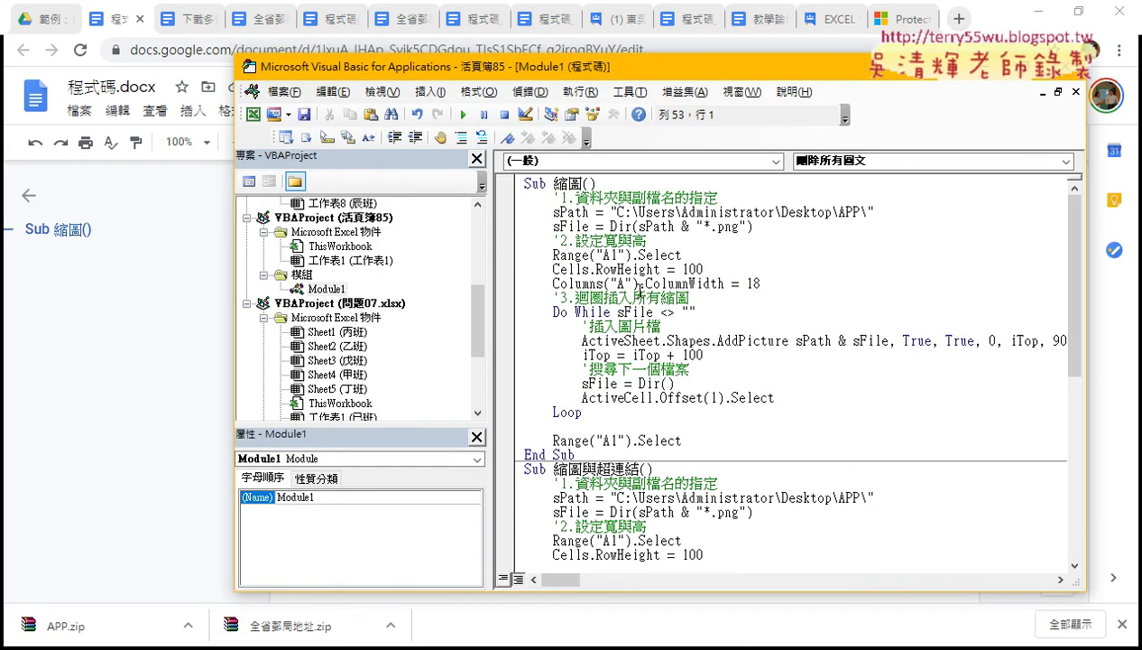
left_click(853, 212)
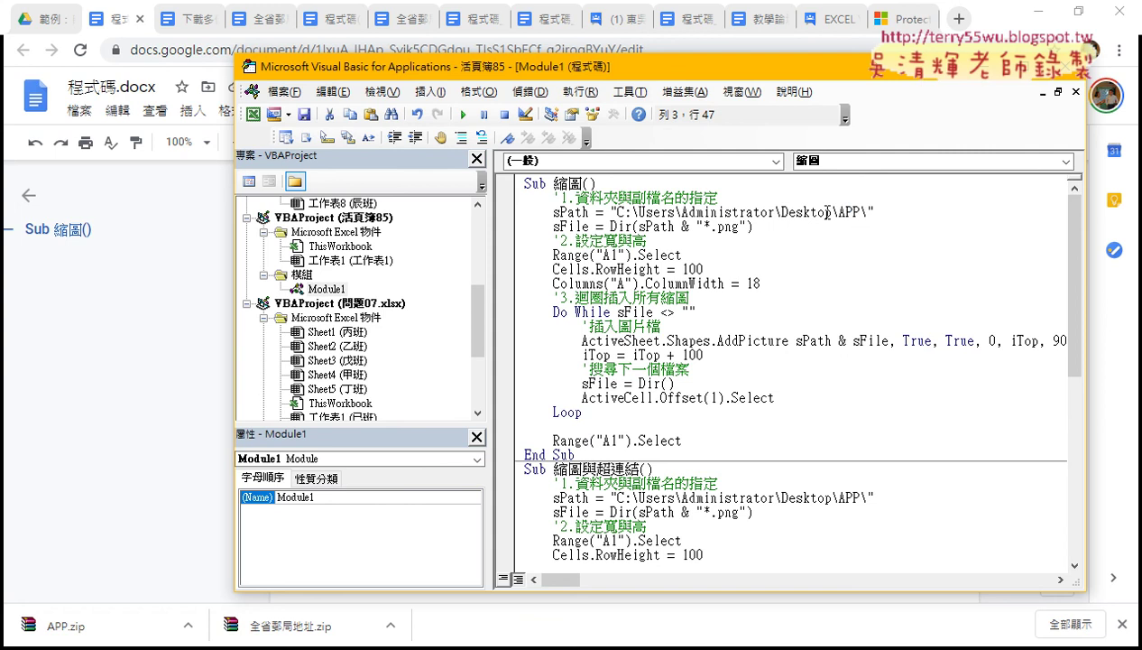
left_click_drag(838, 212, 617, 213)
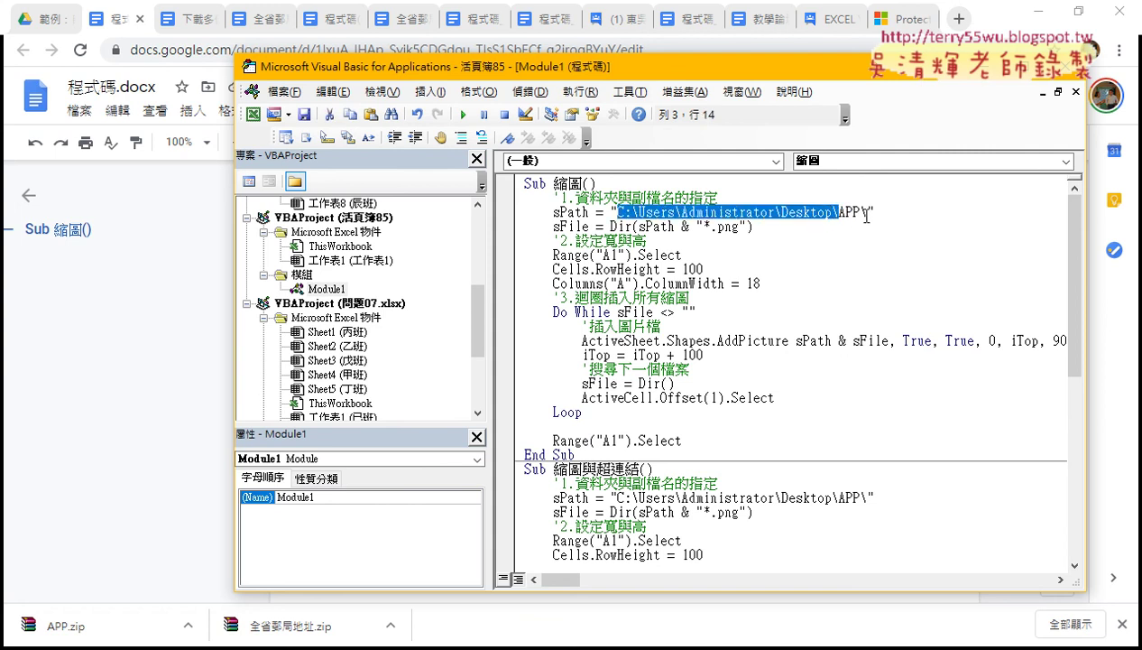
left_click_drag(861, 213, 618, 214)
Start a Replace with Ctrl+H, then copy the desktop APP folder's full path from Explorer.
key("ctrl+h")
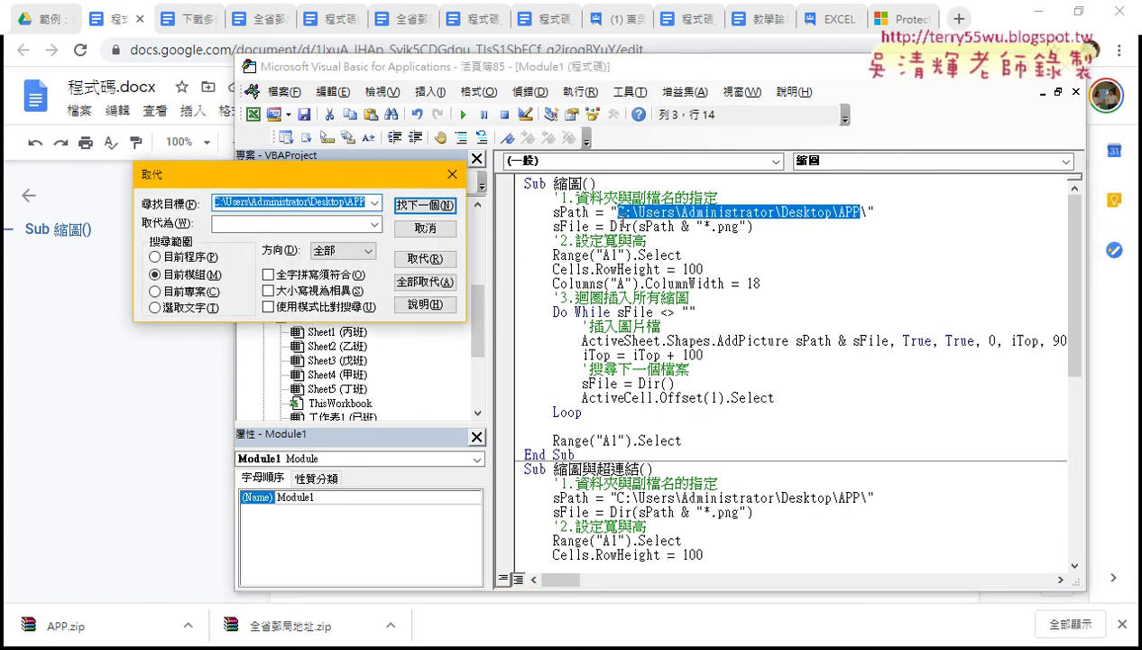
left_click(1034, 12)
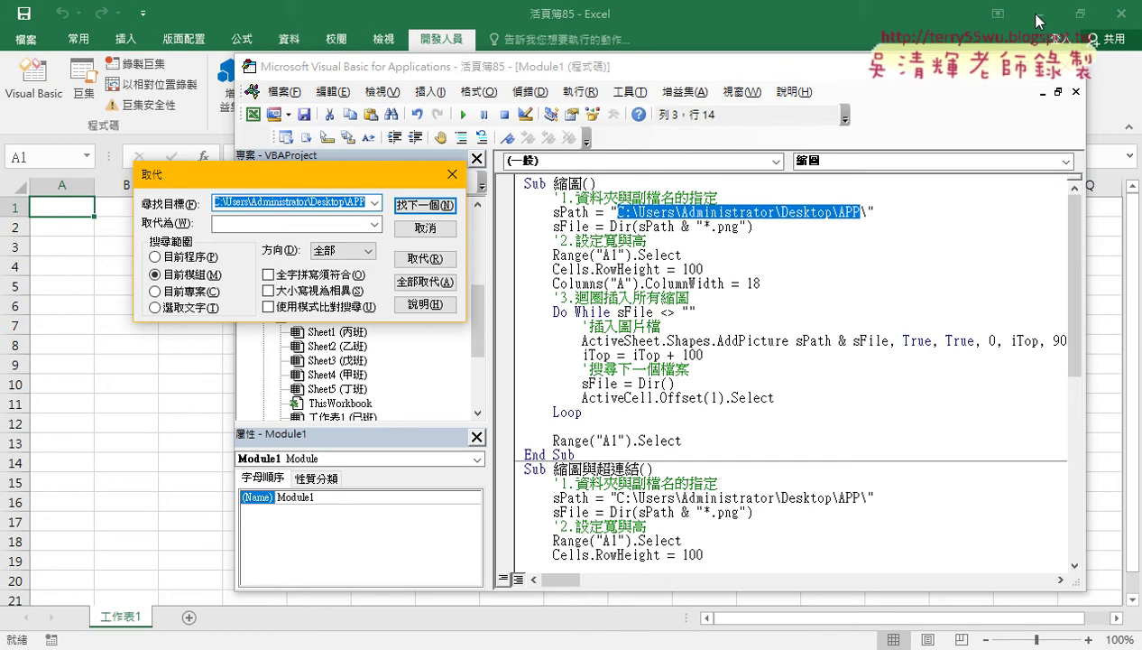
left_click(1038, 14)
left_click(1038, 14)
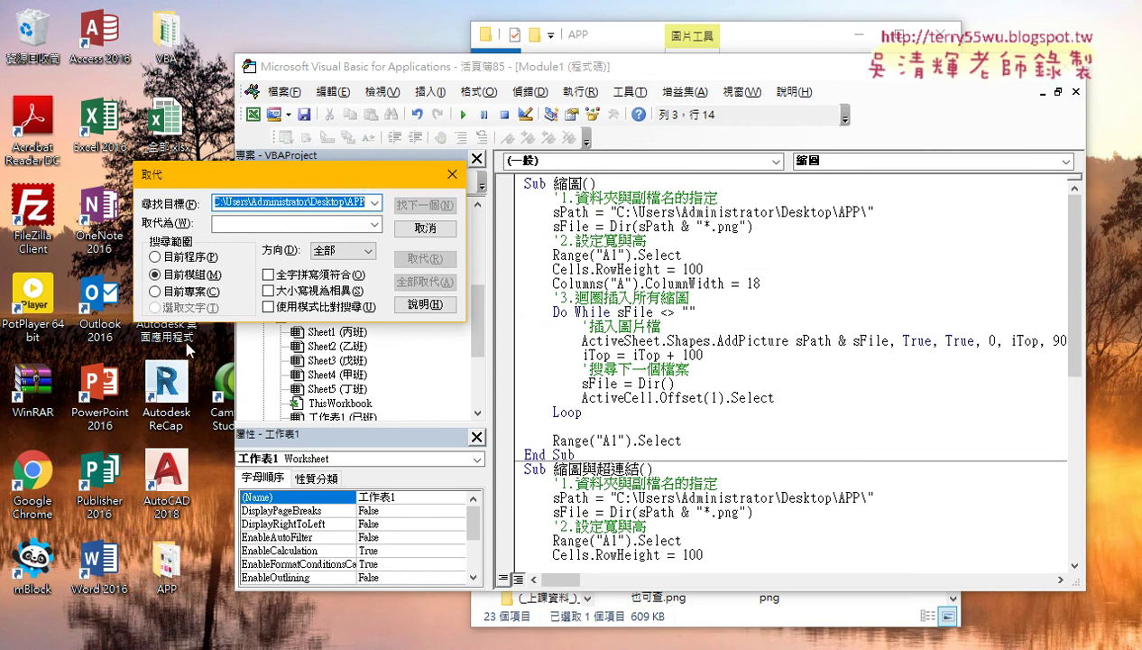
double_click(172, 564)
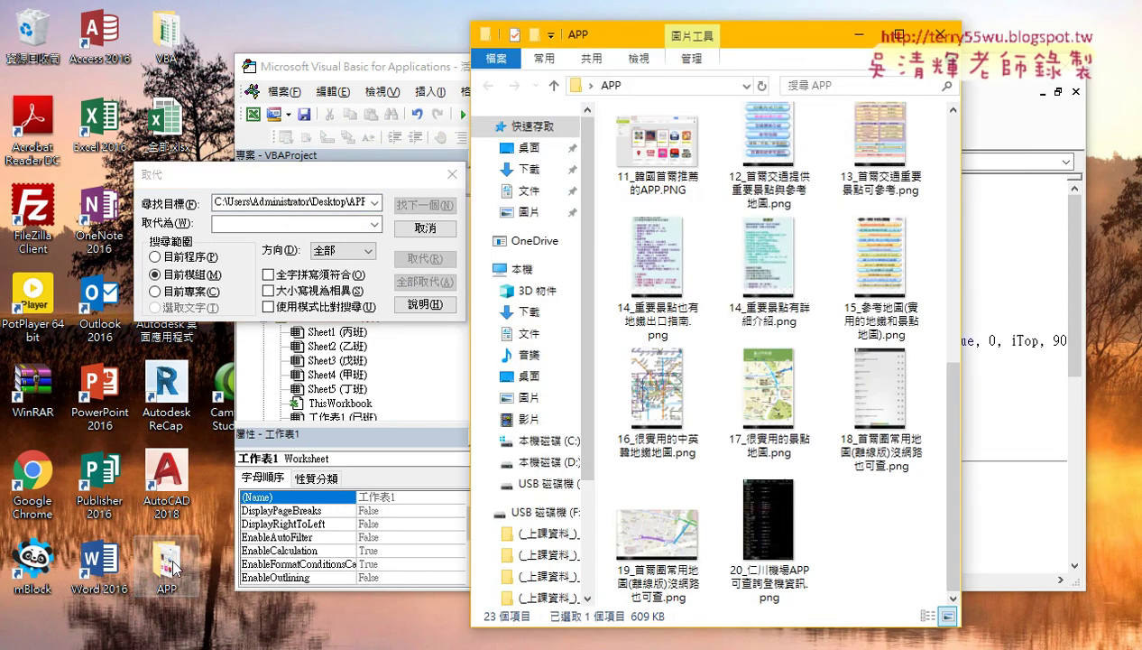
left_click(702, 86)
right_click(701, 87)
left_click(733, 143)
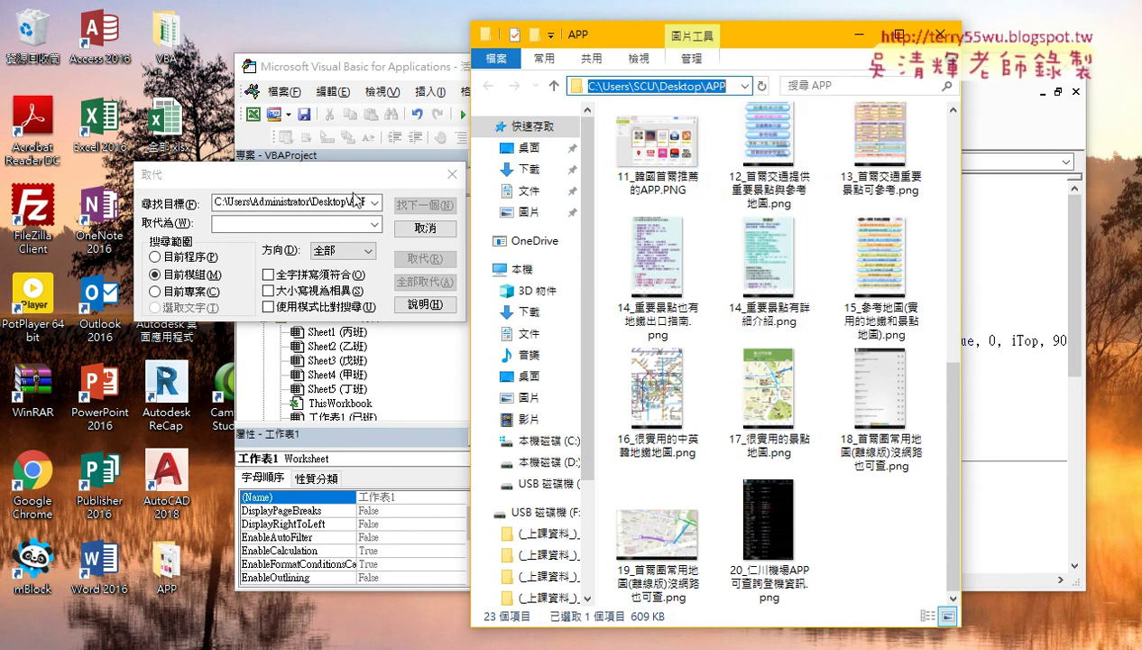
Replace both sPath paths with C:\Users\SCU\Desktop\APP\, then switch to 活頁簿85.
left_click(280, 224)
right_click(280, 224)
left_click(326, 303)
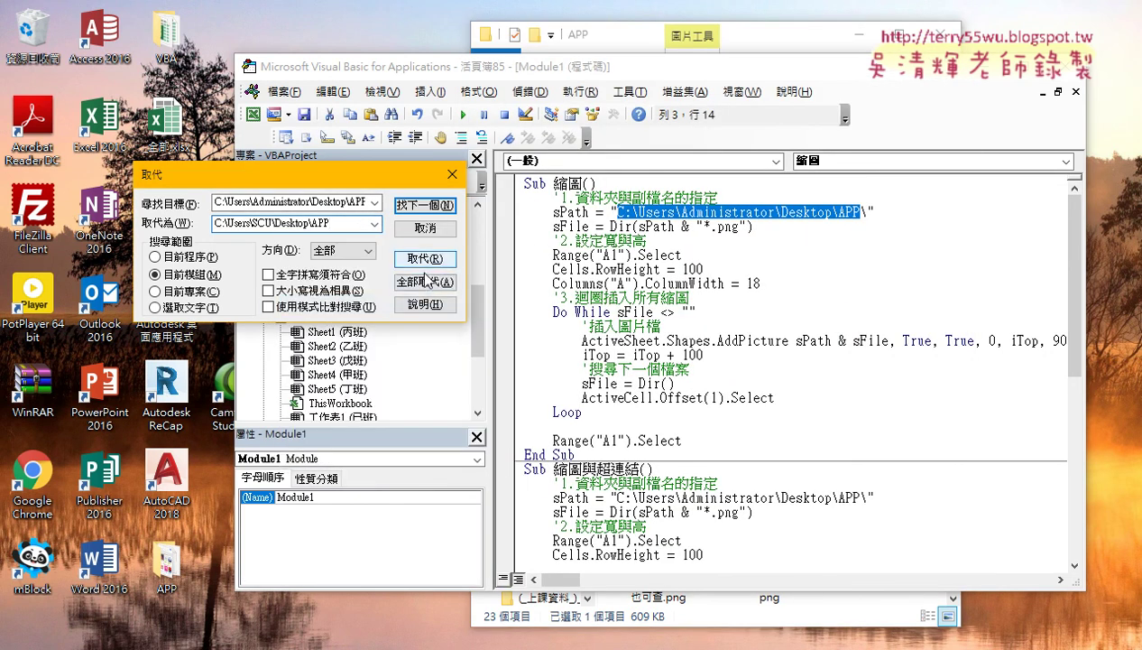
left_click(422, 282)
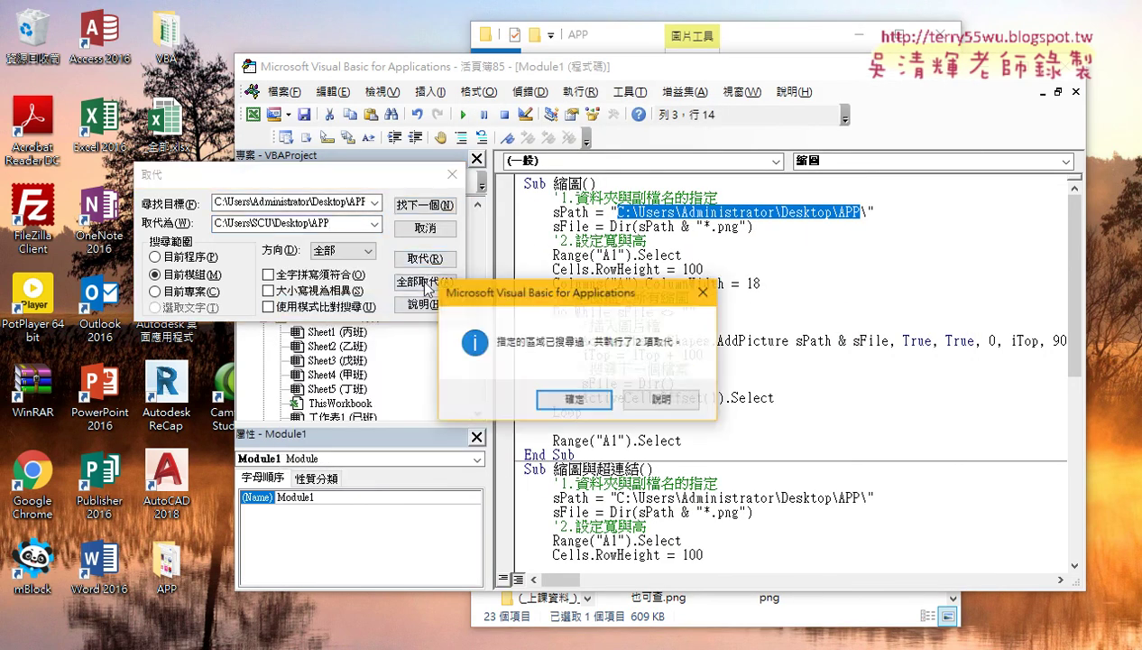
left_click(561, 400)
left_click(444, 233)
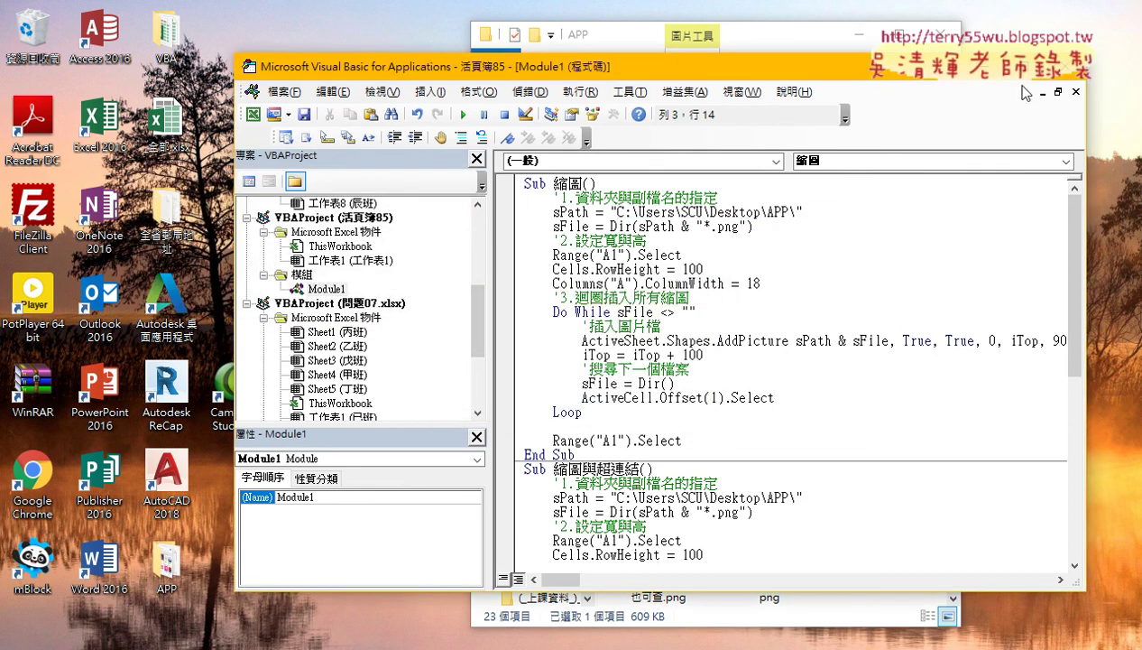
left_click(384, 646)
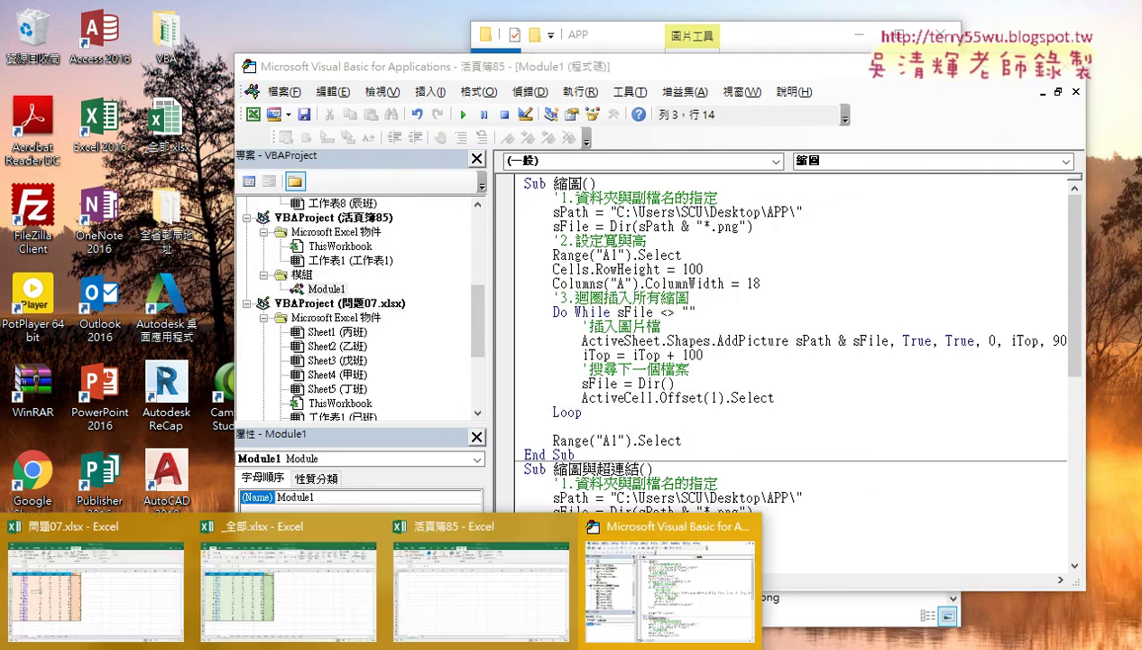
left_click(460, 593)
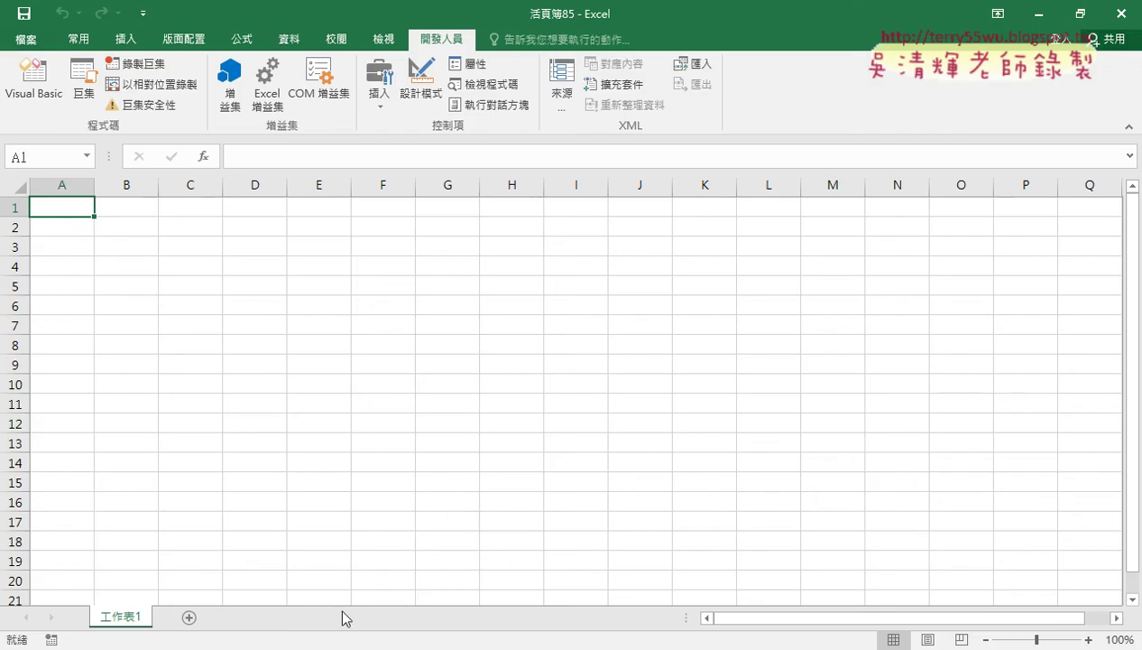
Inspect the PNG images in the APP folder, then open 活頁簿85's VBA editor.
left_click(346, 646)
left_click(397, 564)
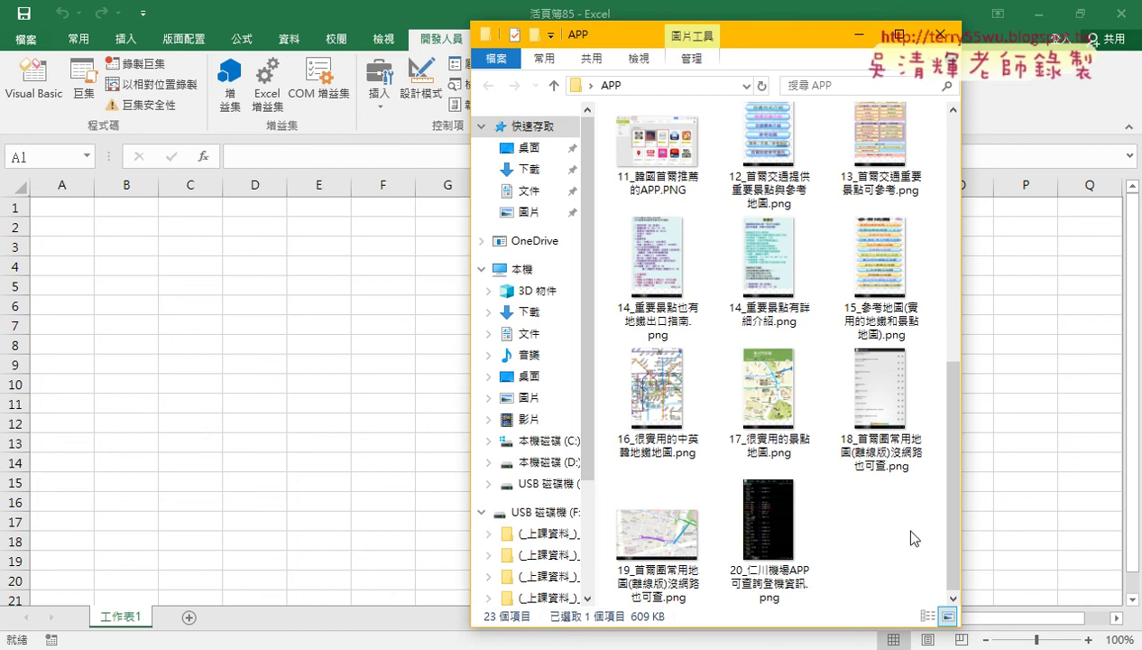
left_click_drag(902, 532, 722, 112)
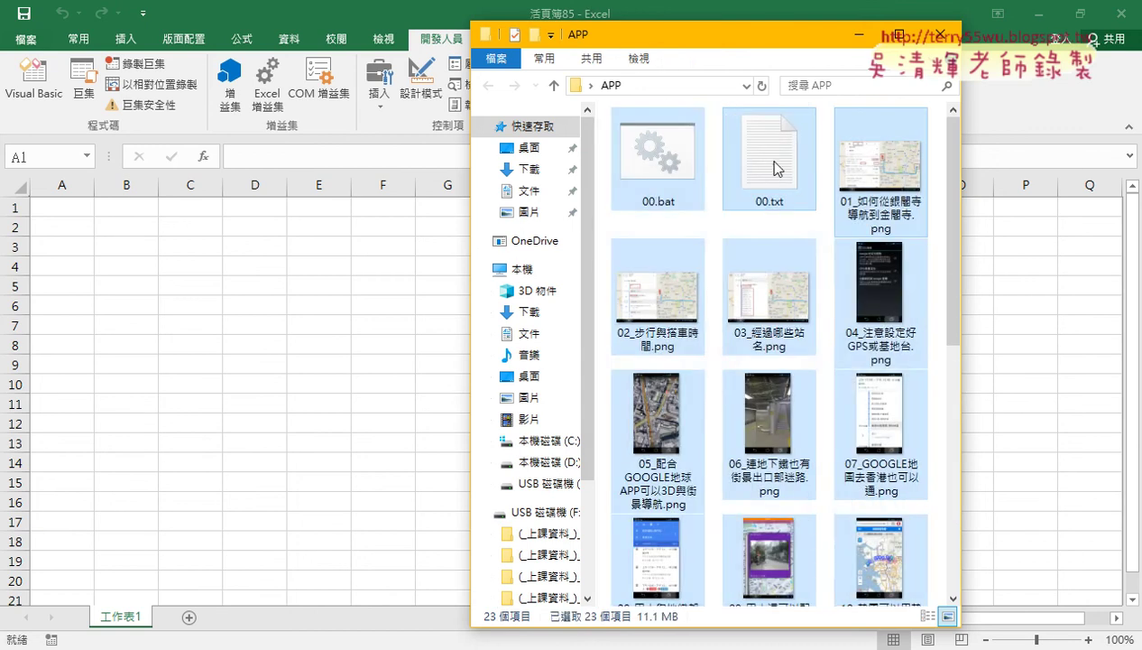
left_click_drag(722, 112, 884, 308)
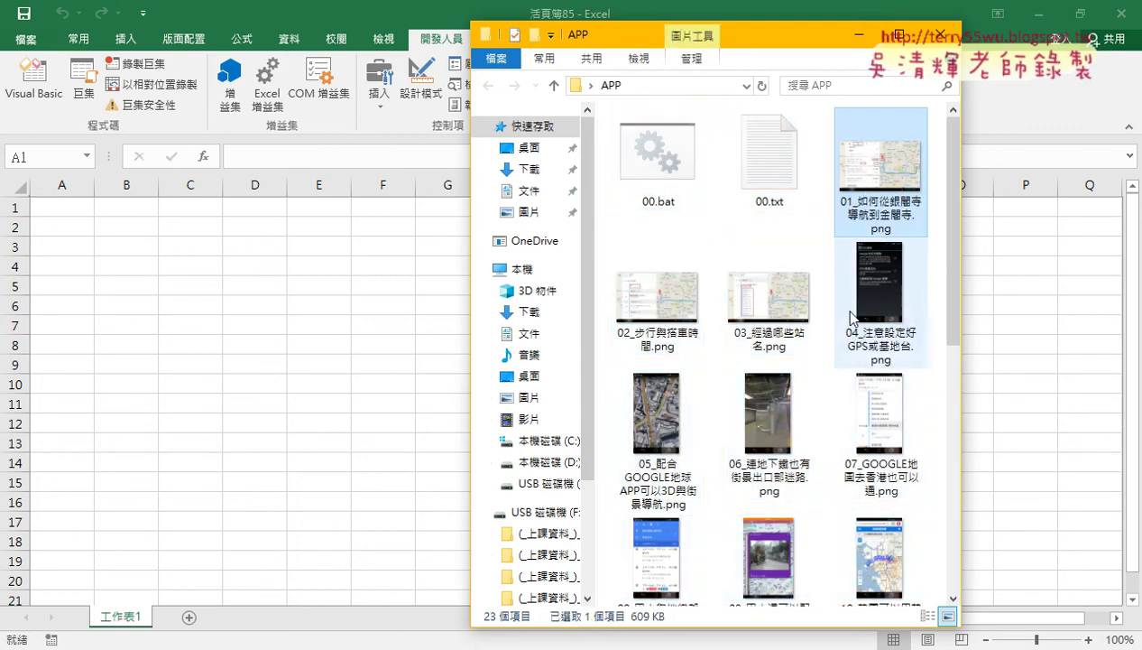
mouse_move(851, 316)
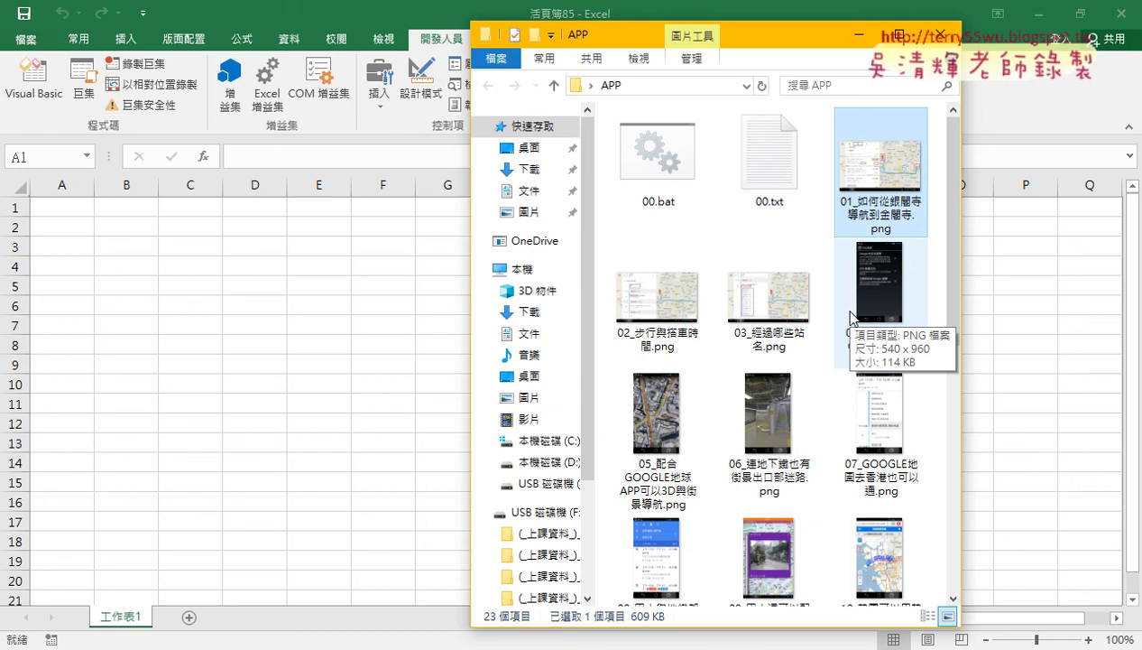
left_click(36, 98)
left_click(36, 97)
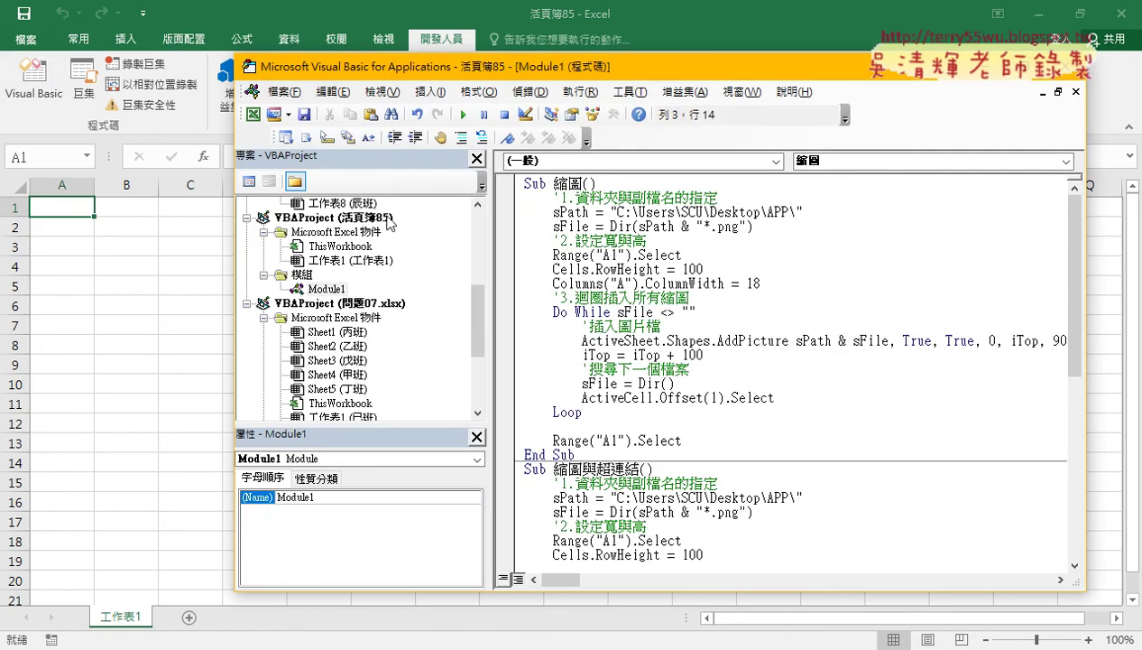
Run the 縮圖 macro, check the APP thumbnails in column A, and add sheet 工作表2.
left_click(609, 269)
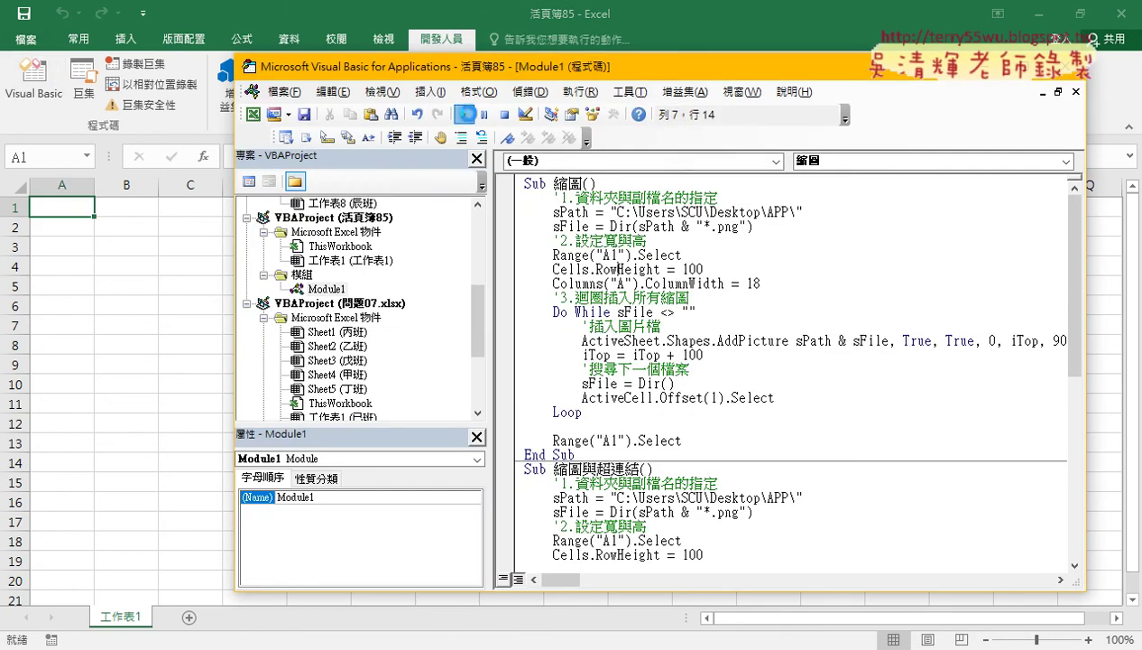
left_click(462, 115)
left_click(209, 346)
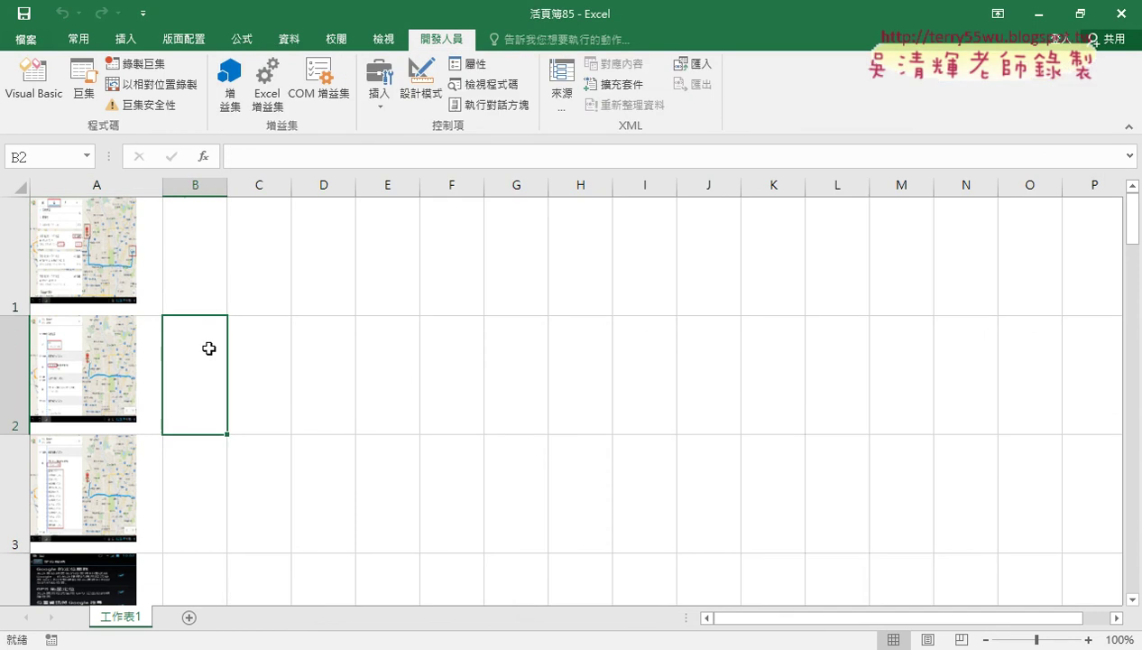
left_click(91, 262)
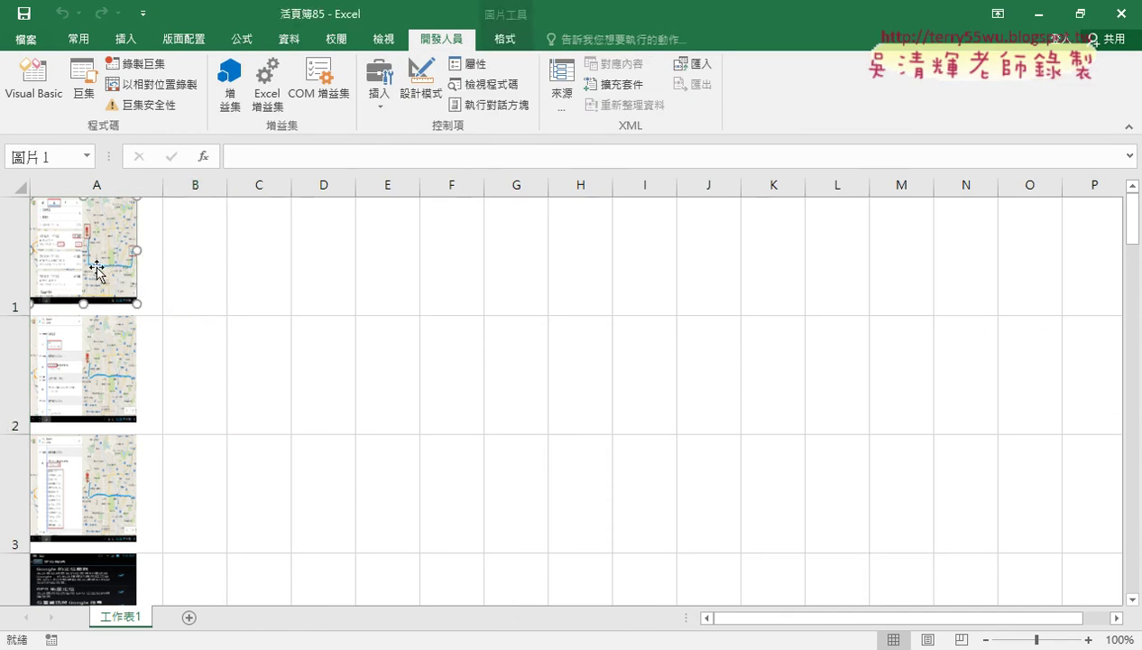
left_click(93, 384)
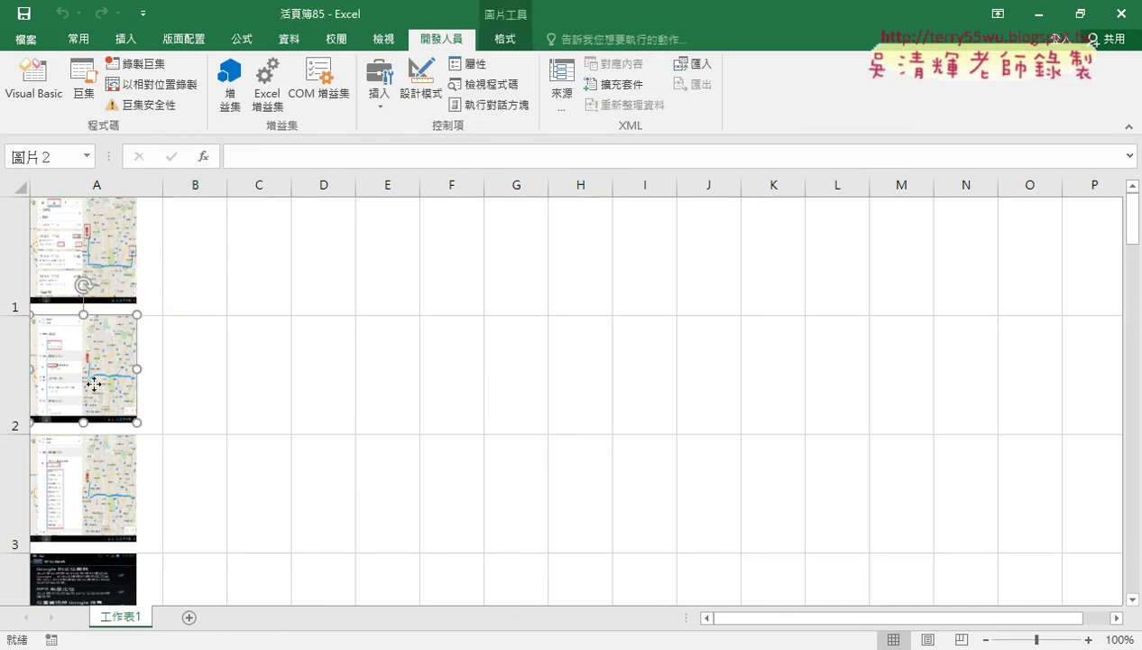
left_click(93, 500)
scroll(97, 519, "down", 1)
scroll(97, 518, "down", 2)
left_click(96, 368)
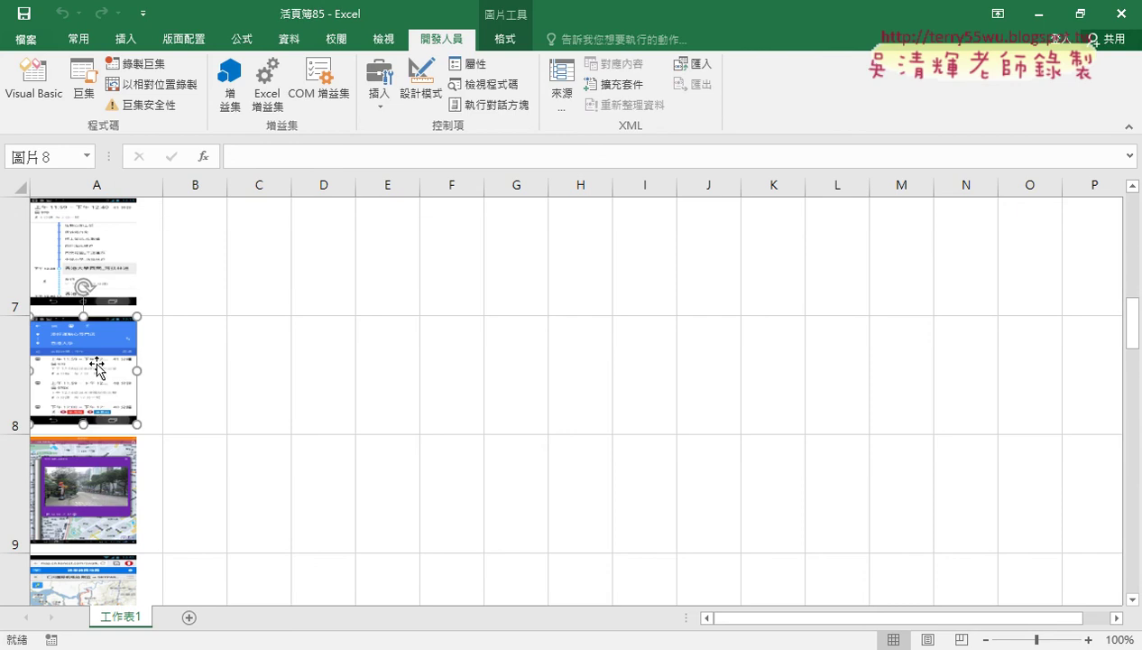
left_click(95, 255)
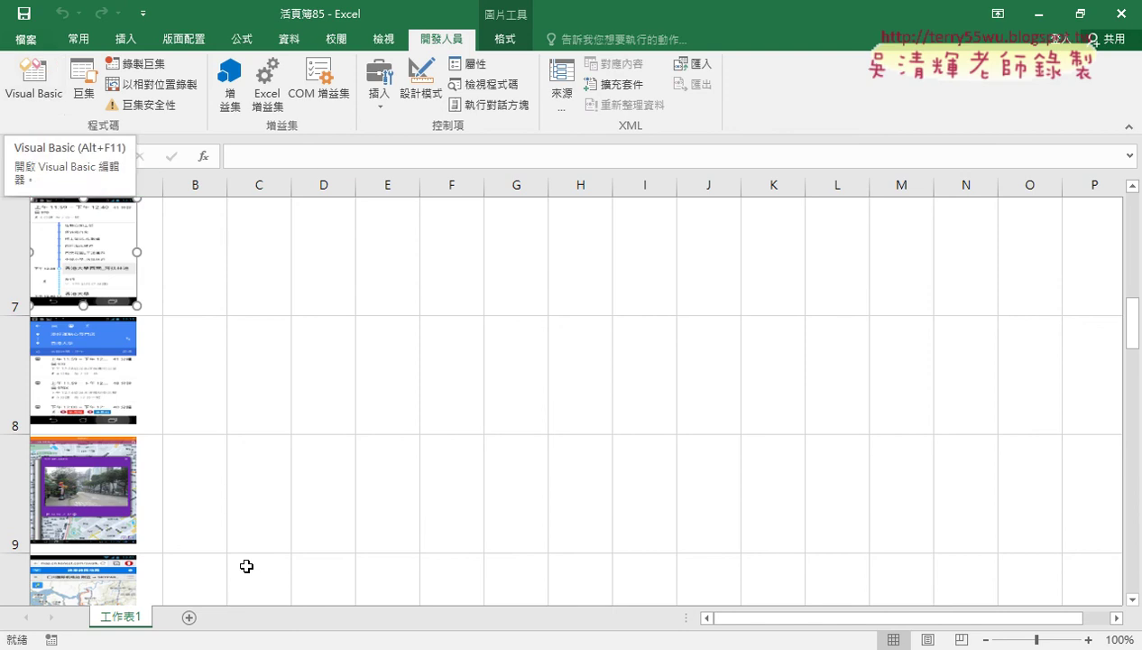
left_click(189, 617)
Run the 縮圖與超連結 macro from the Visual Basic editor.
left_click(36, 86)
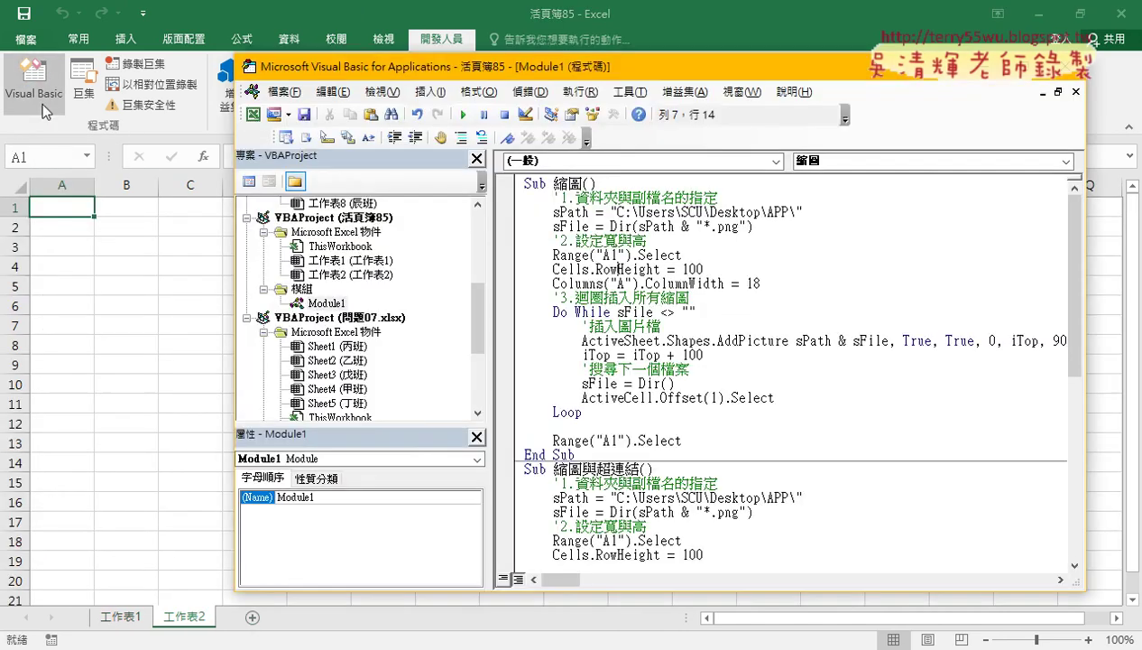
scroll(561, 360, "down", 1)
scroll(561, 361, "down", 2)
scroll(562, 369, "down", 1)
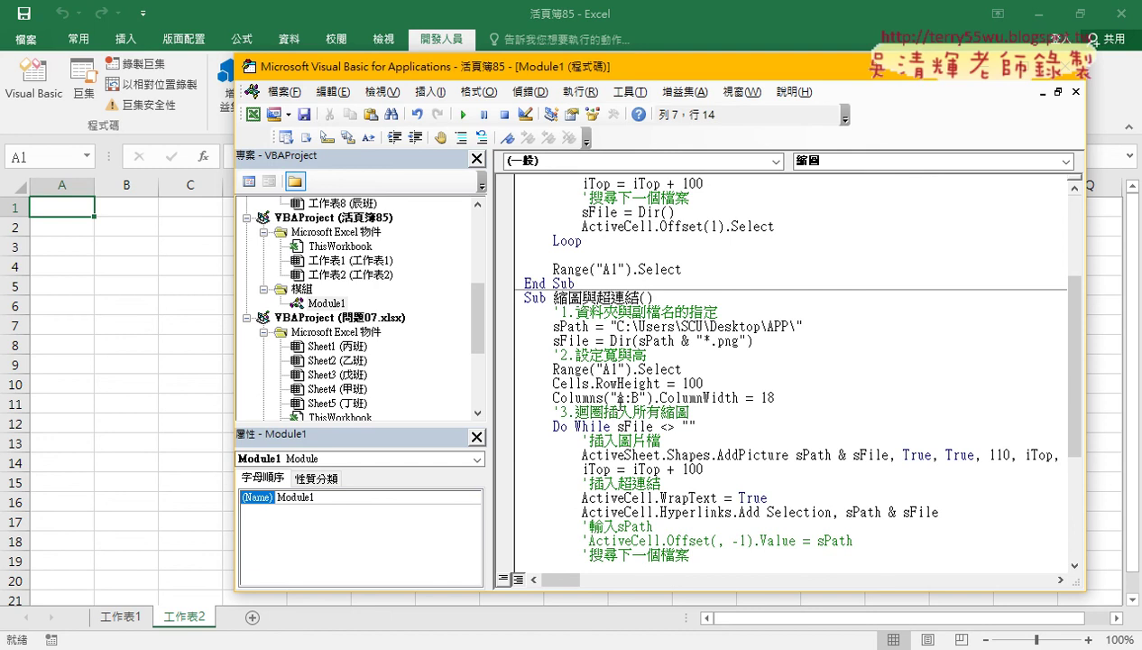
left_click(614, 398)
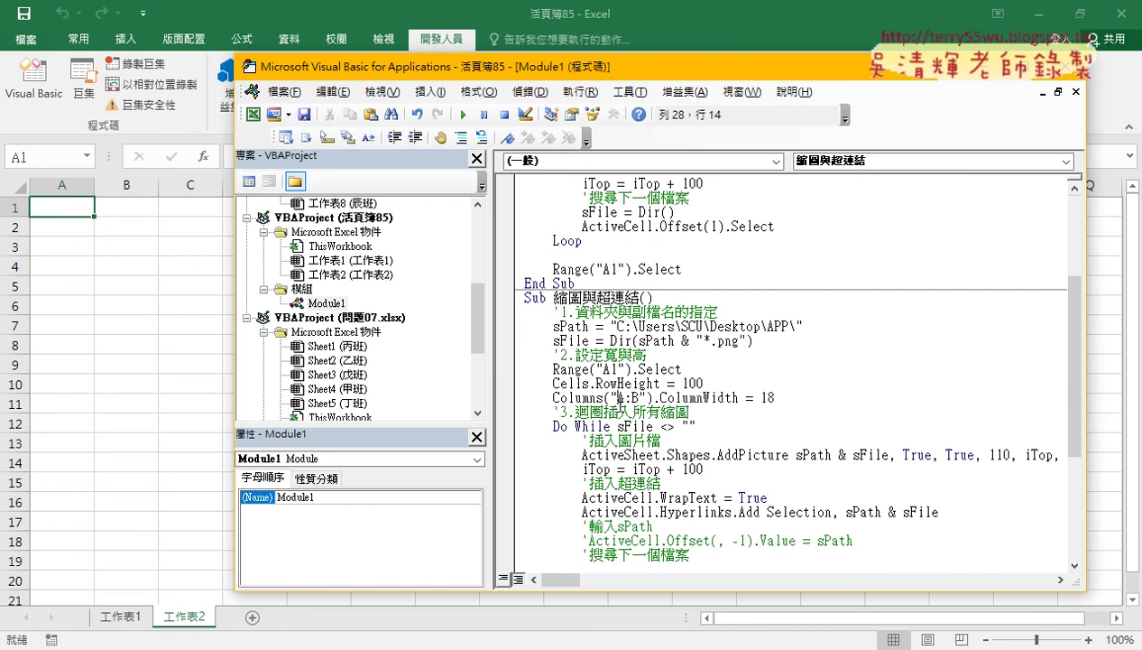
scroll(623, 397, "down", 1)
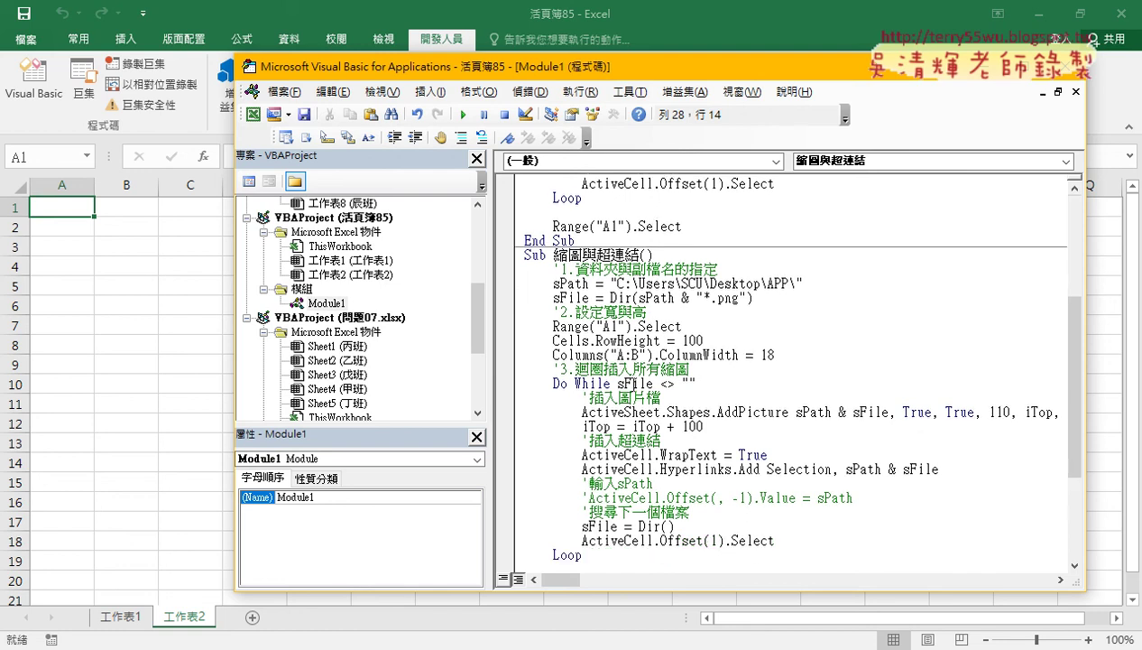
left_click(770, 469)
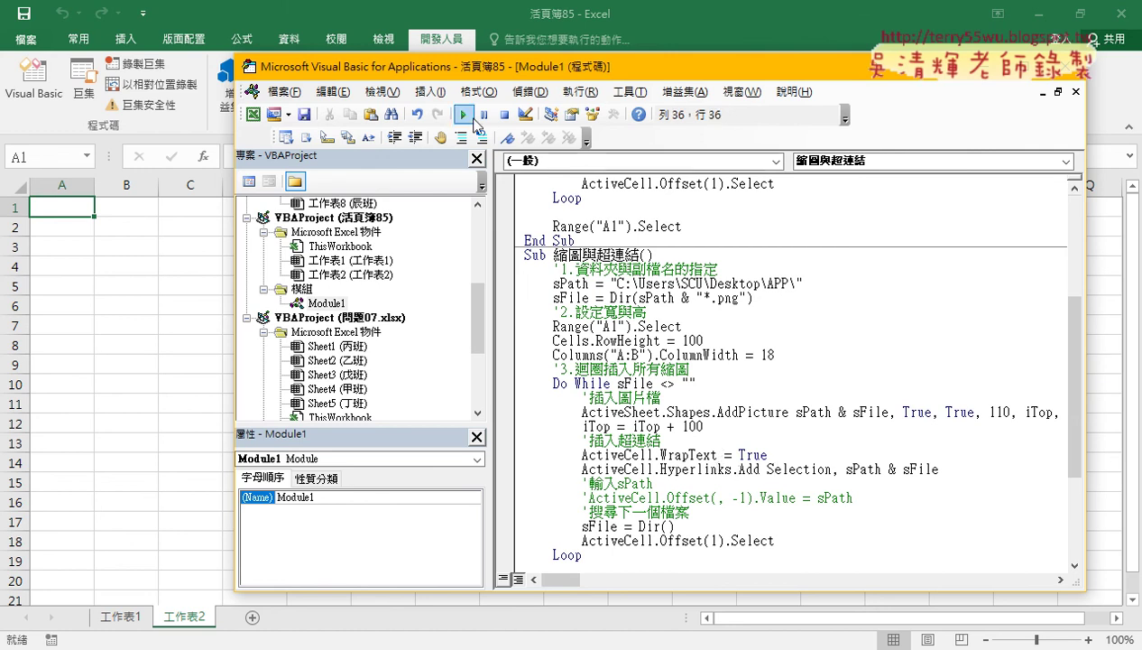
left_click(463, 115)
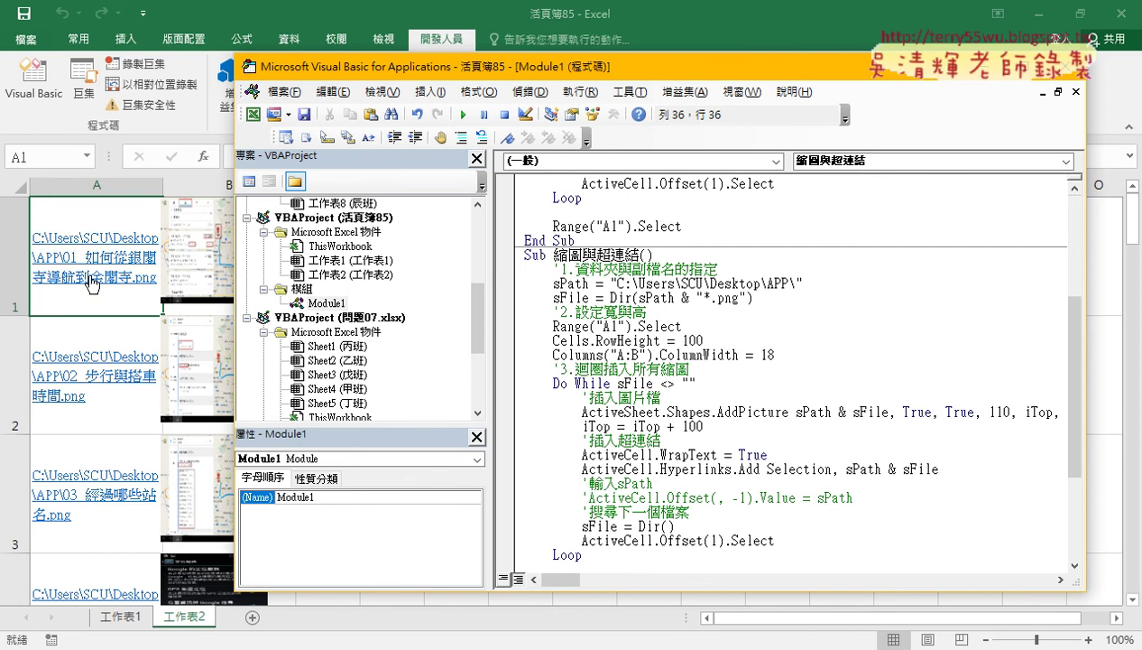
Back on 工作表2, check the B1 thumbnail and follow the first file-path hyperlink.
key("alt+F11")
left_click(838, 285)
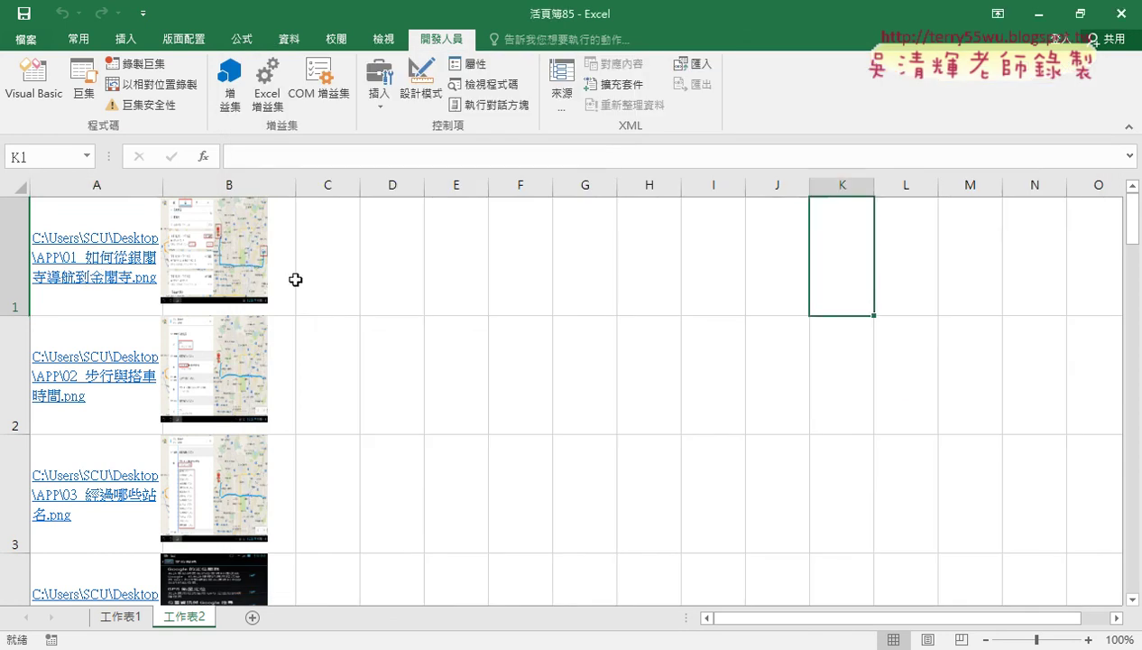
left_click(234, 264)
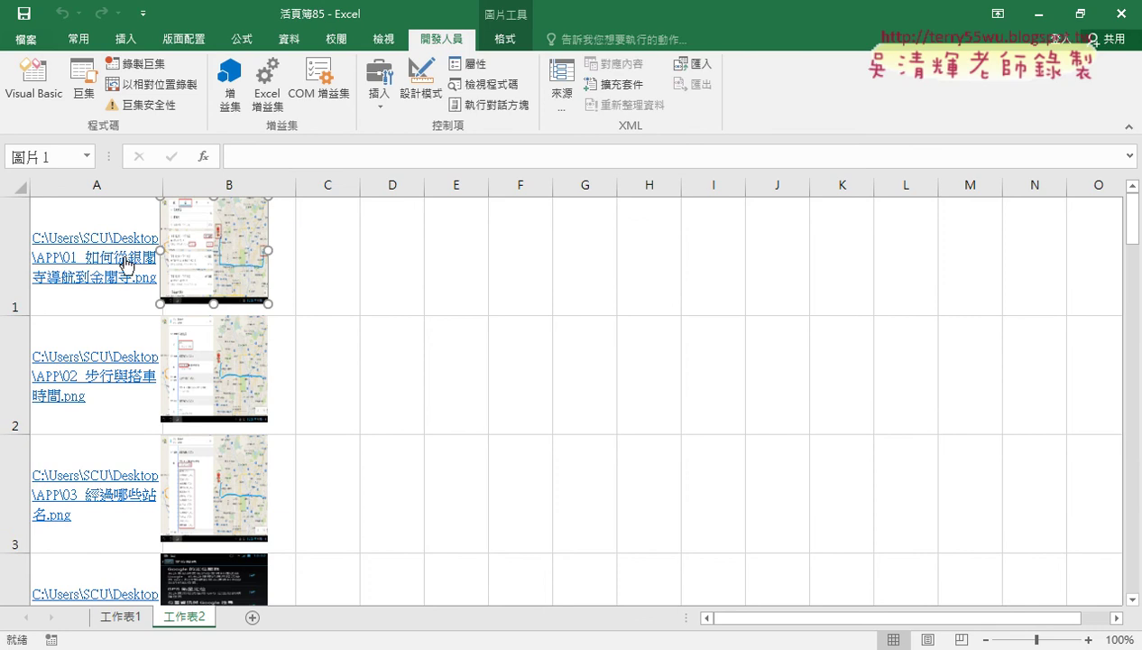
left_click(131, 263)
Confirm the warning to view 01_如何從銀閣寺導航到金閣寺.png in Photos, then close Photos and select G2.
left_click(592, 422)
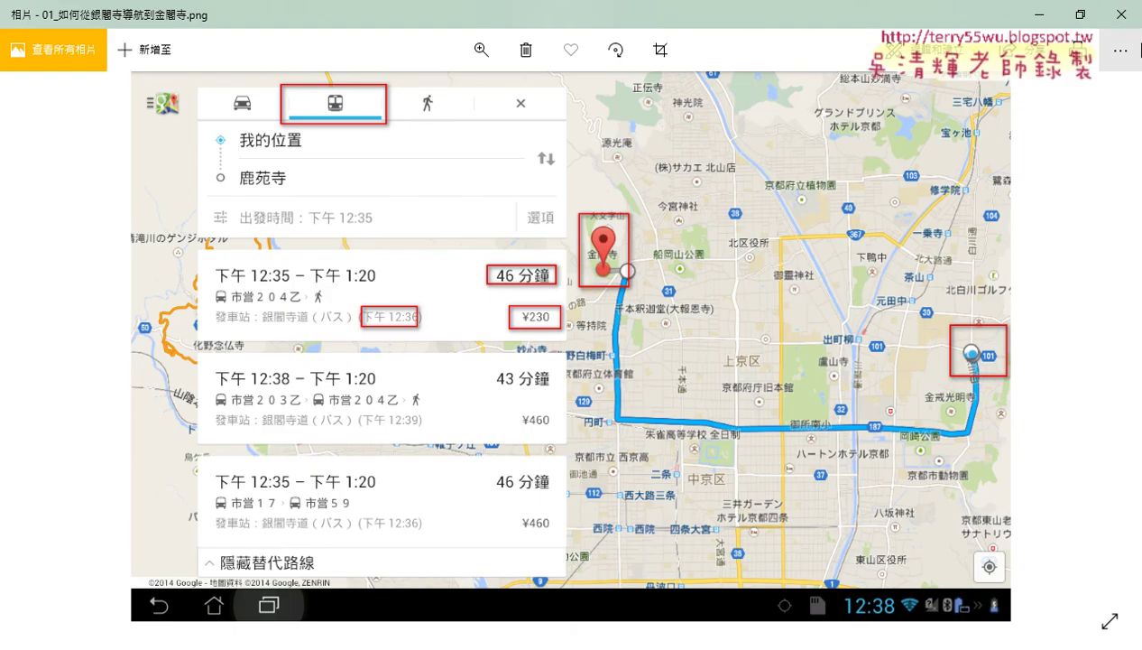
left_click(1121, 14)
left_click(591, 337)
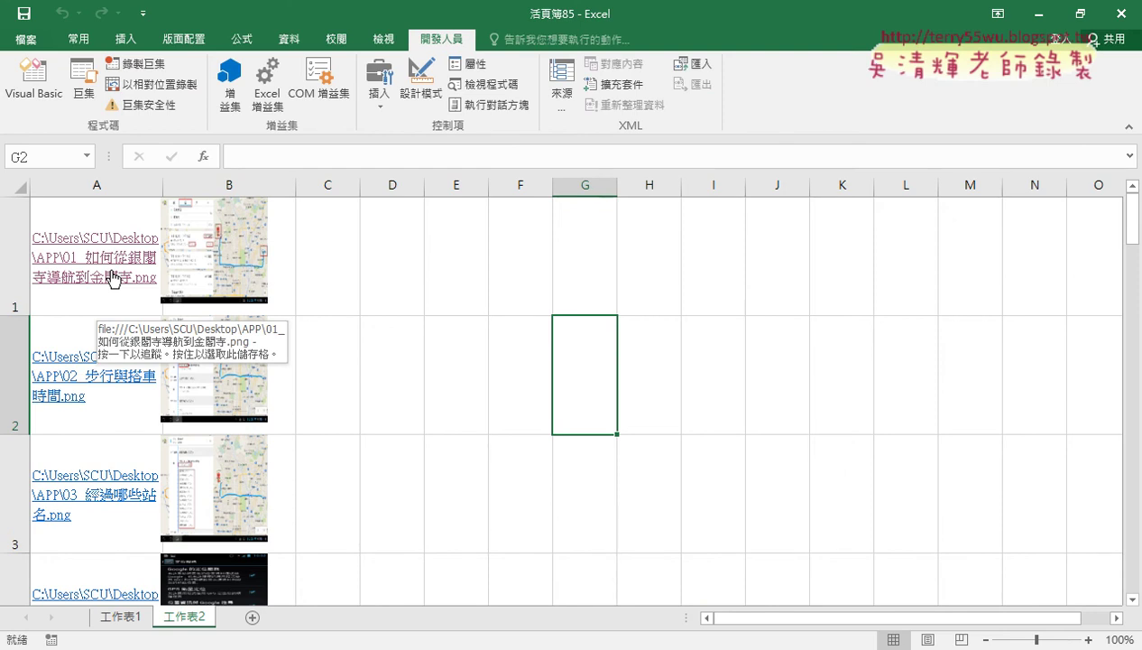
Run the 刪除所有圖文 macro from the Visual Basic editor.
left_click(34, 79)
scroll(758, 398, "down", 3)
scroll(758, 398, "down", 2)
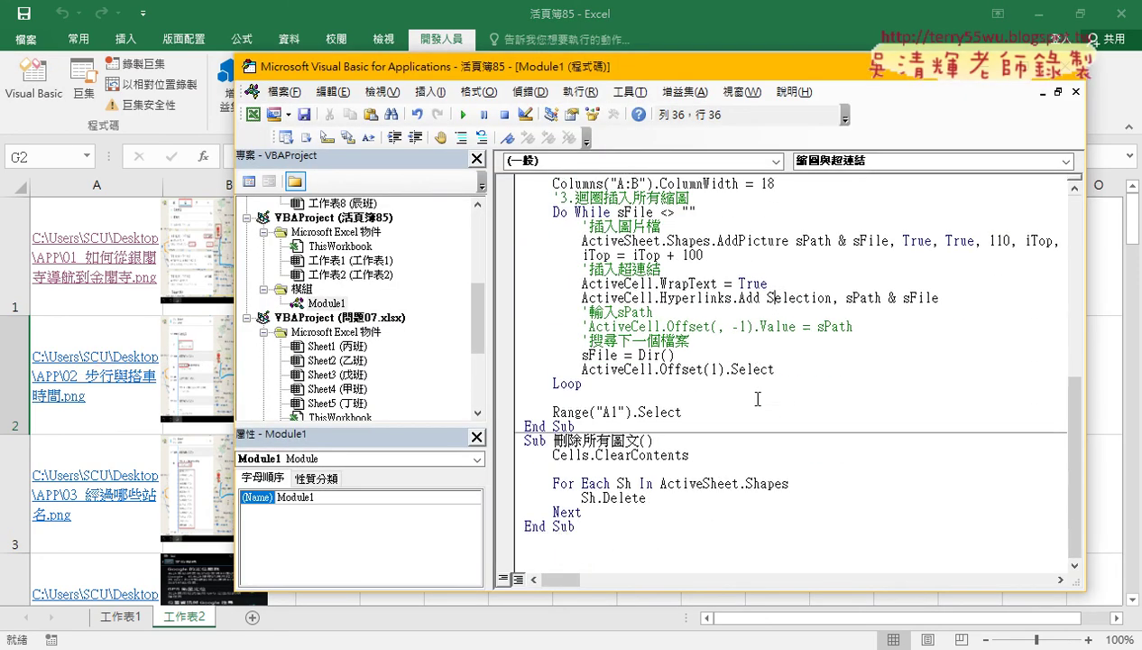
left_click(639, 483)
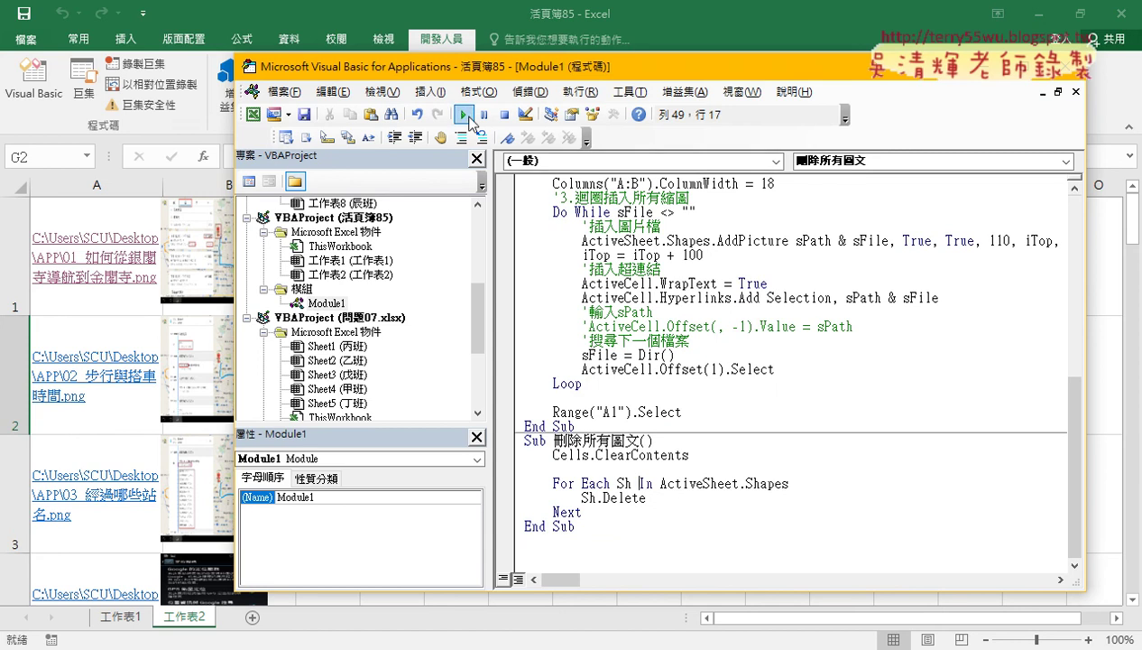
left_click(464, 115)
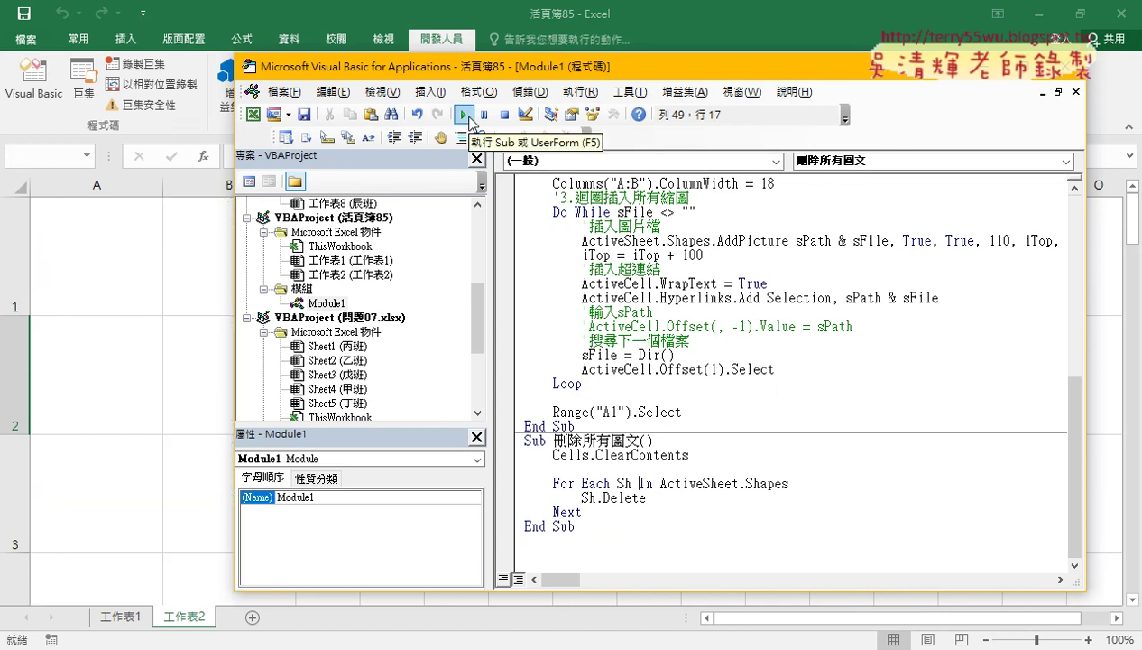
Highlight the Cells.ClearContents statement in the macro code, then deselect it.
left_click(502, 455)
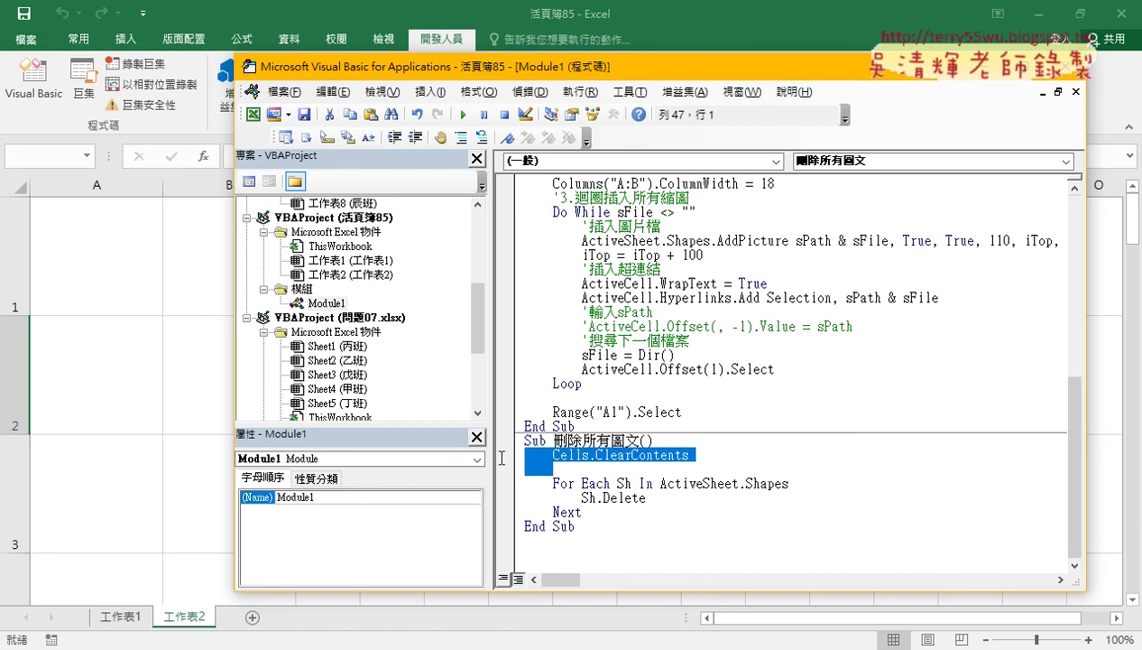
left_click_drag(690, 455, 517, 455)
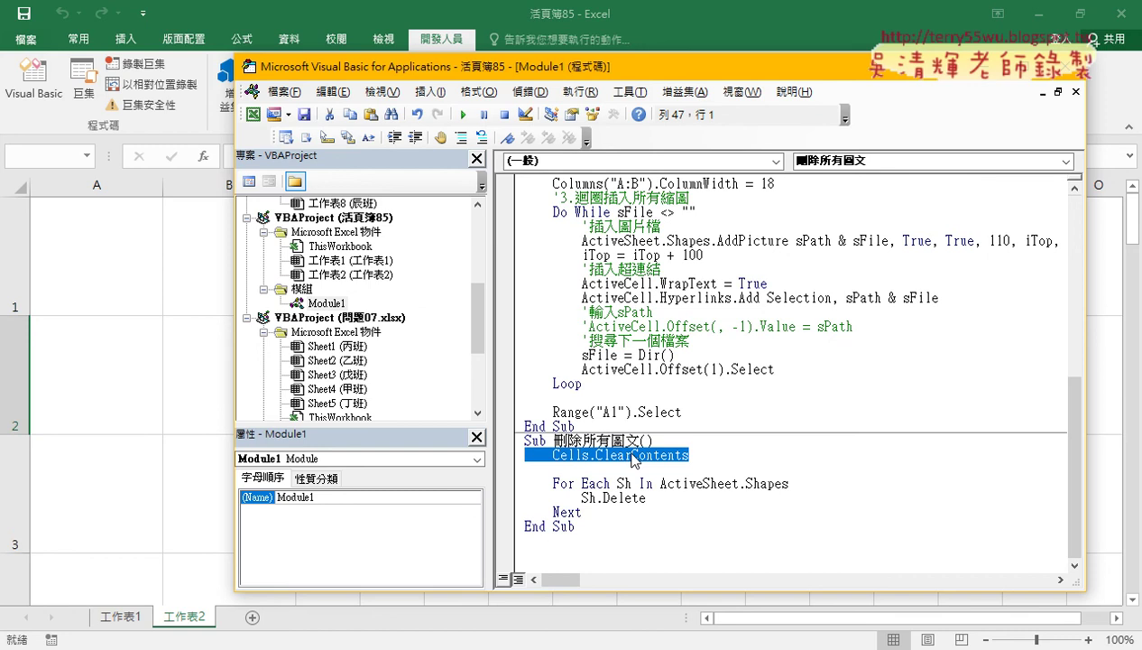
left_click(682, 485)
Highlight ActiveSheet and Shapes in the For Each line, then close the VBA editor.
left_click_drag(738, 485, 659, 485)
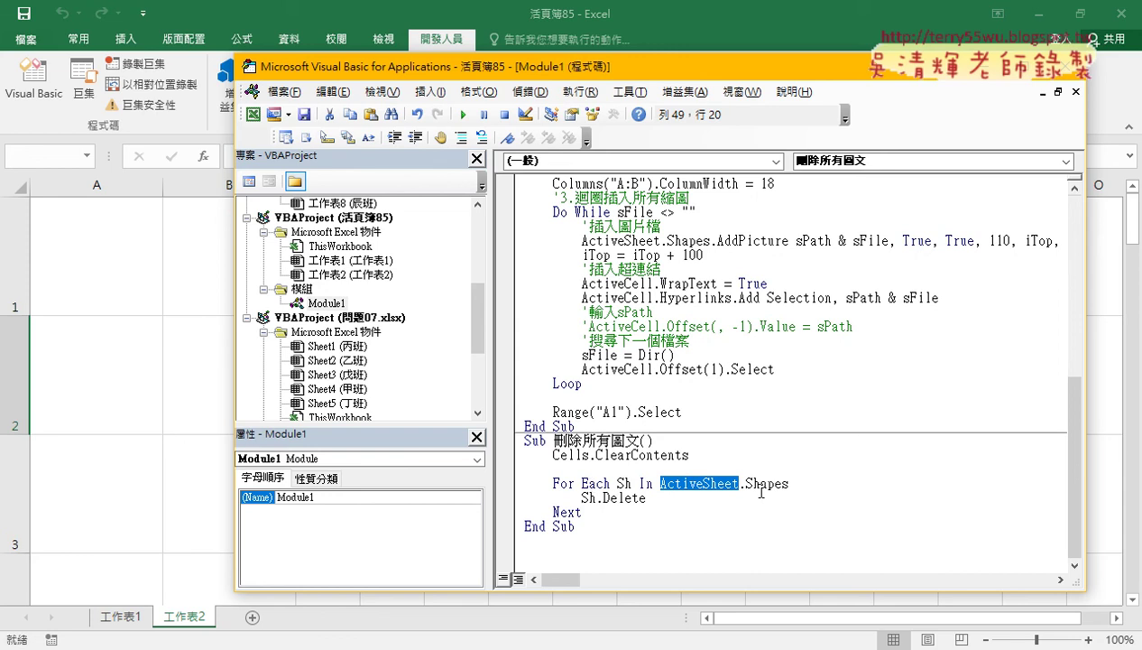
left_click_drag(790, 485, 744, 487)
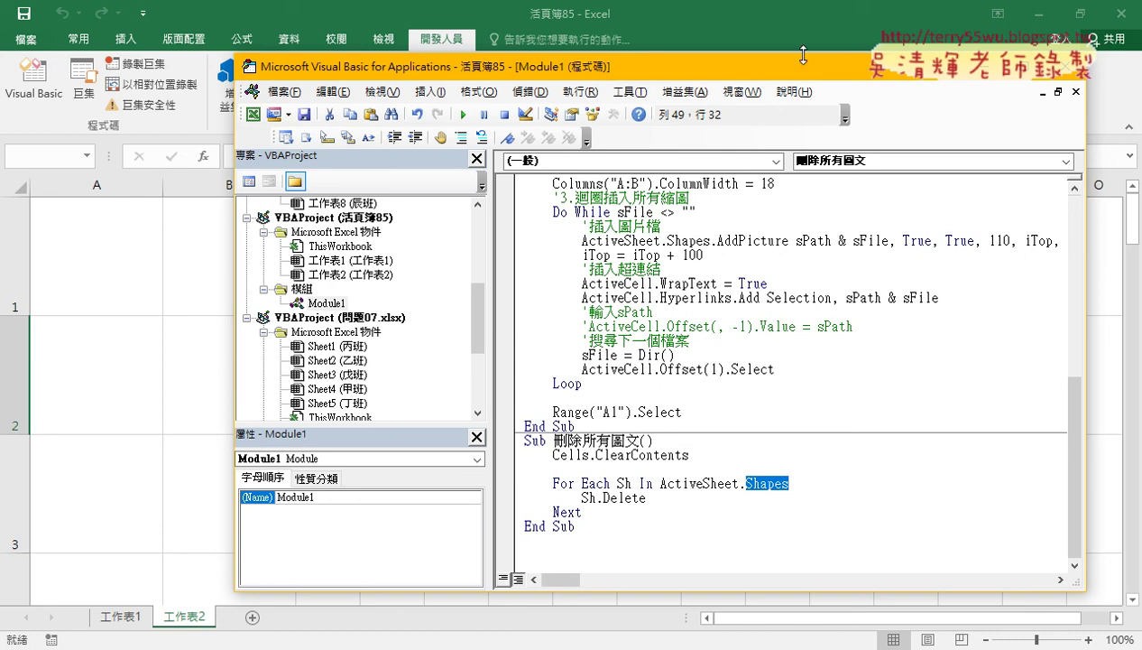
left_click(1068, 66)
Close workbook 活頁簿85 without saving (不要儲存) and close the APP folder window.
left_click(846, 300)
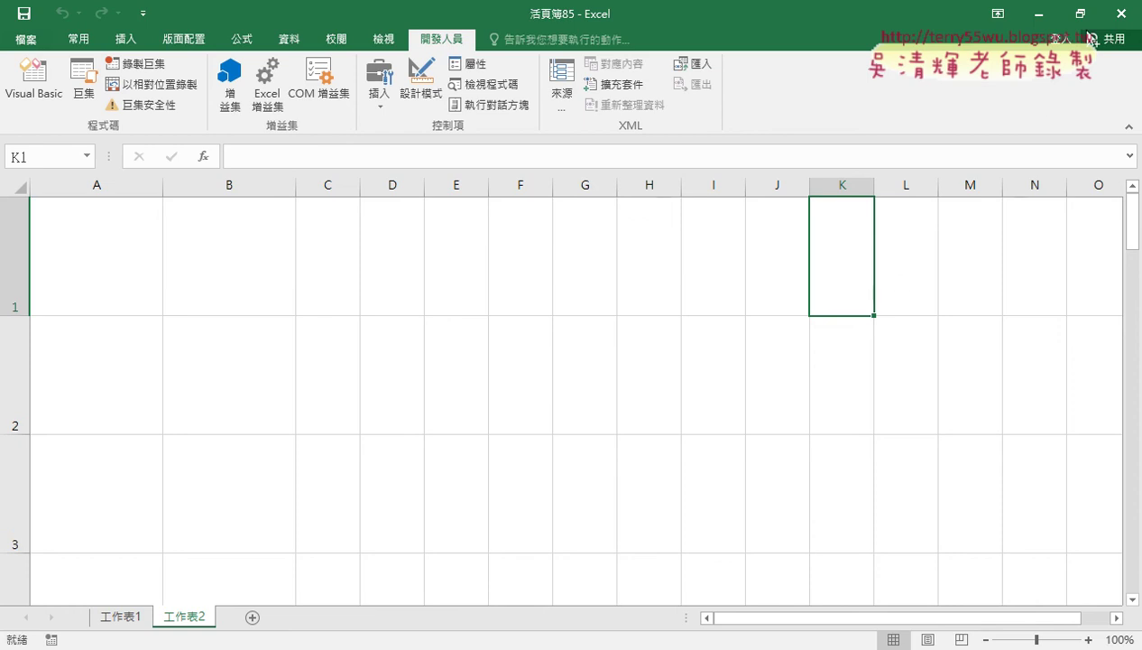
left_click(1122, 14)
left_click(573, 354)
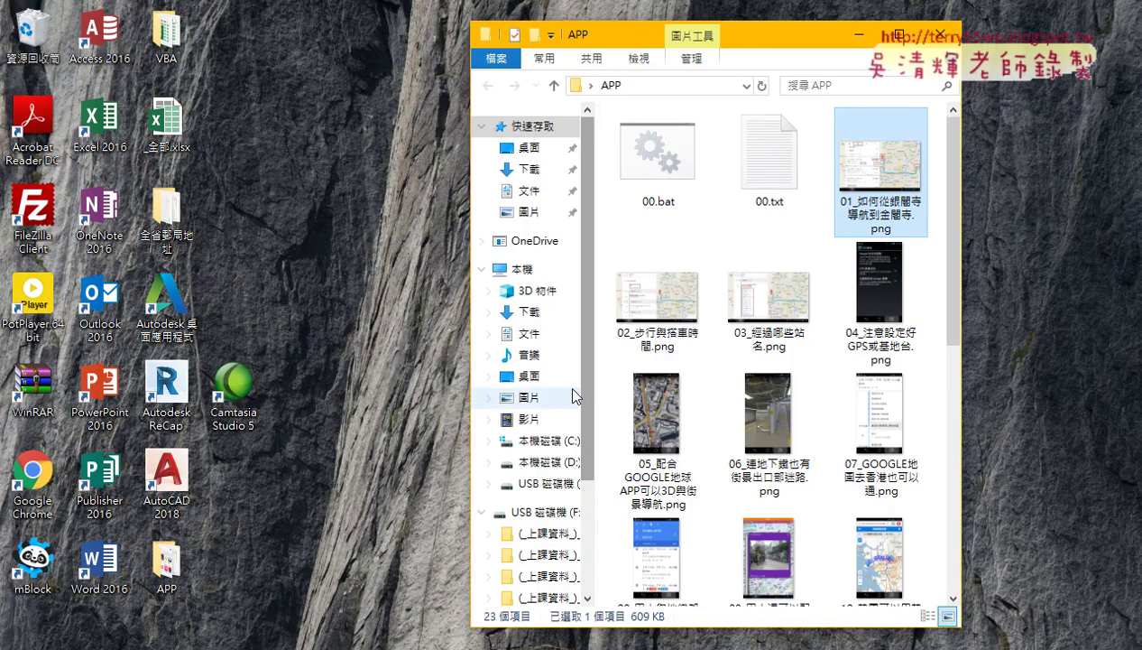
left_click(942, 38)
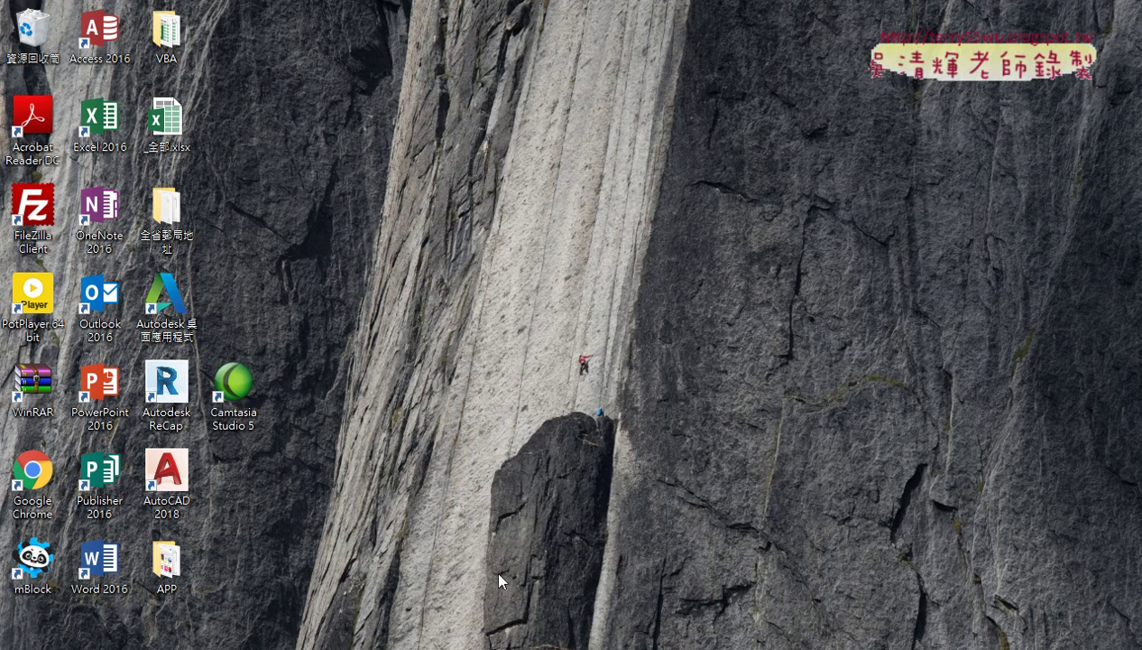